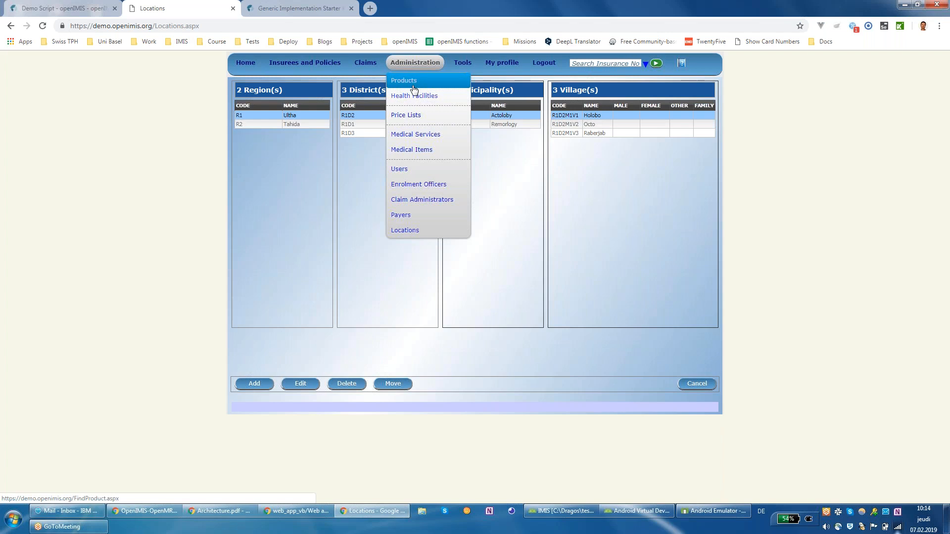
# Step: Open health facility JMDP001 (Huda Dispensary) and check its Medical Services price list, then go to Products
pyautogui.click(435, 102)
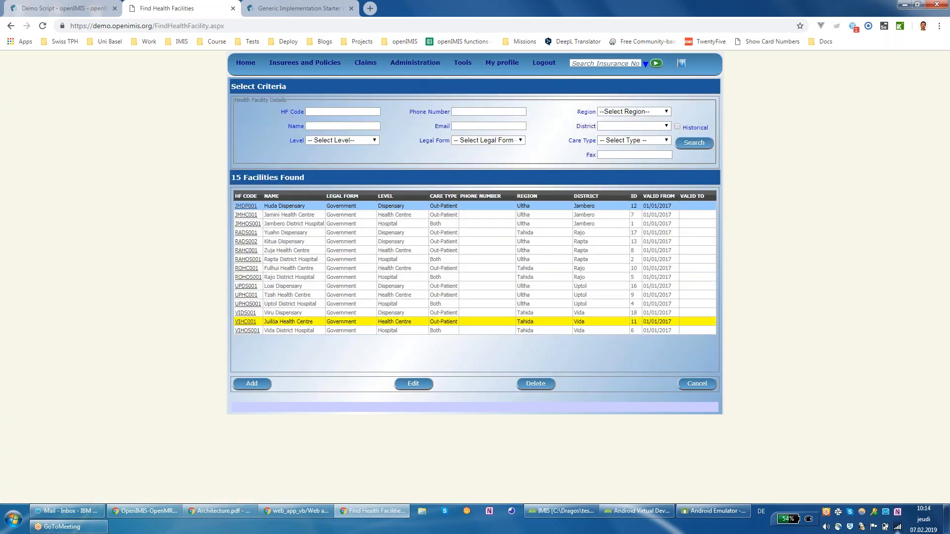
pyautogui.click(246, 206)
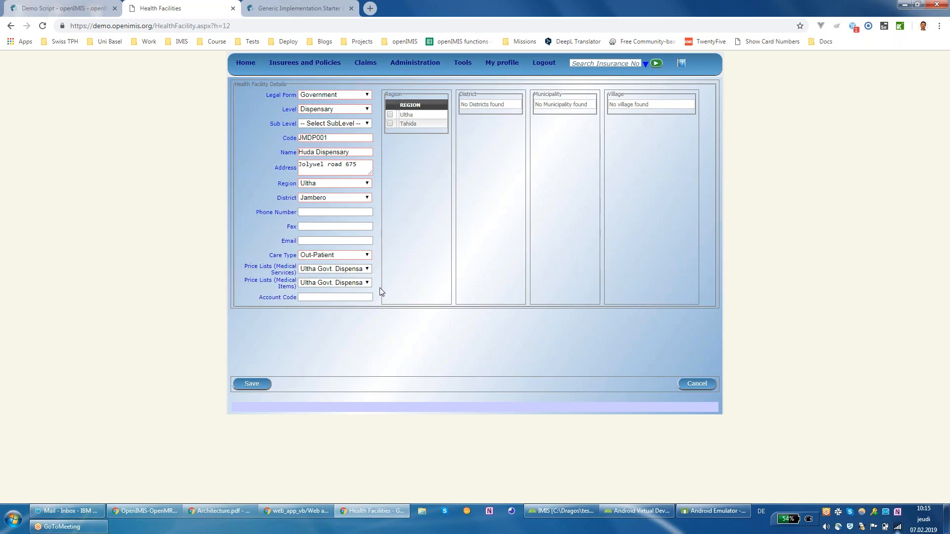
pyautogui.click(368, 270)
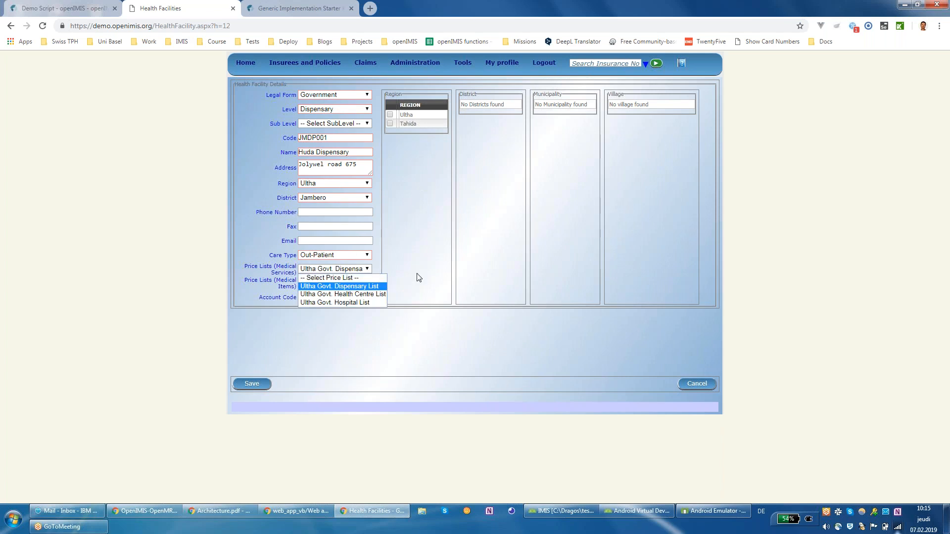
pyautogui.click(420, 278)
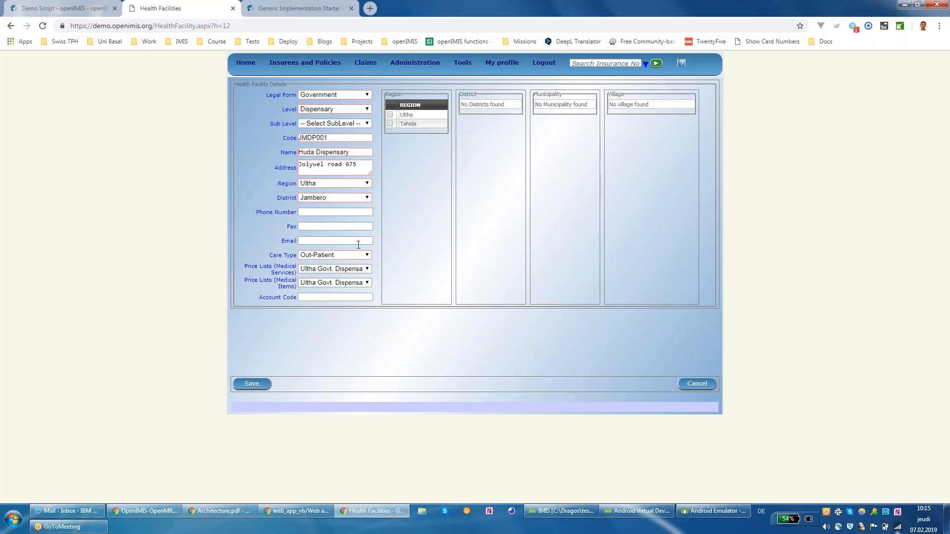
pyautogui.moveTo(415, 62)
pyautogui.click(404, 80)
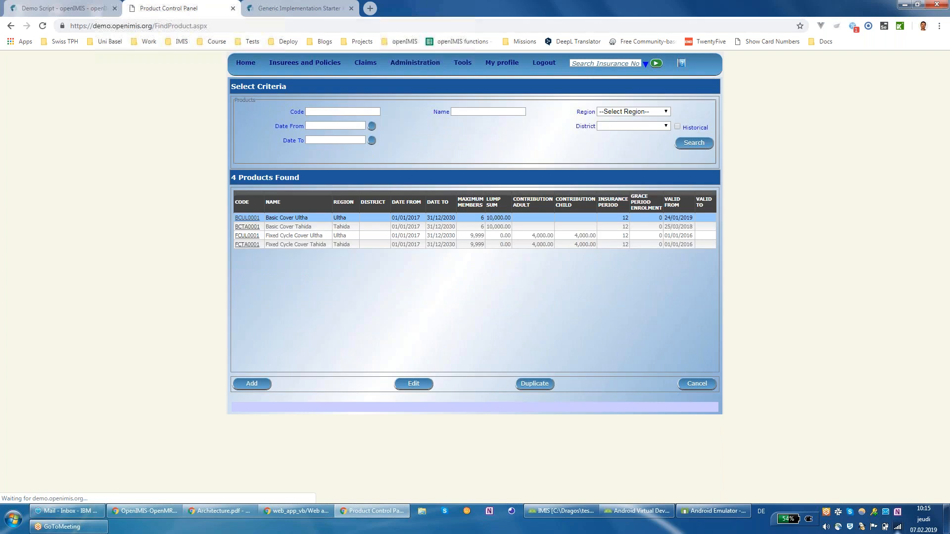
# Step: Open product BCUL0001 Basic Cover Ultha and load its covered medical items and medical services
pyautogui.click(252, 218)
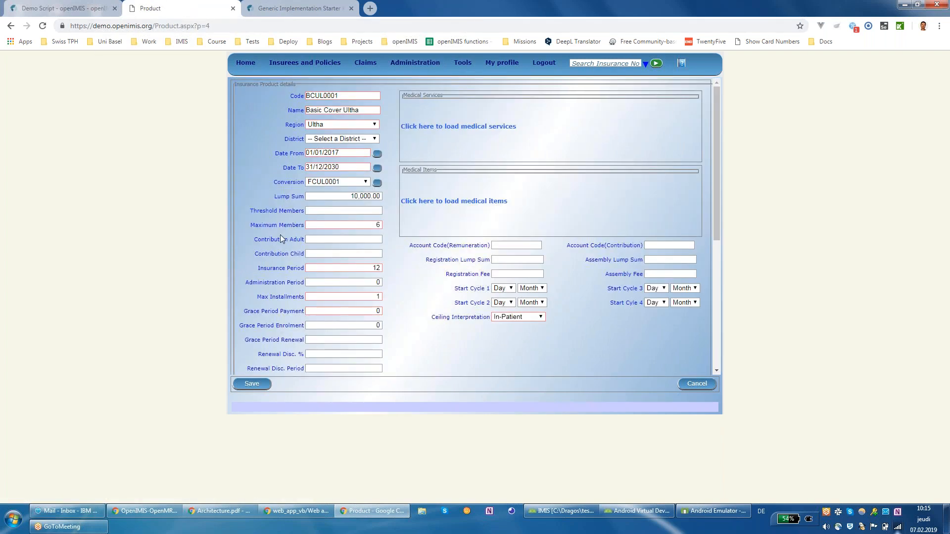
pyautogui.click(429, 204)
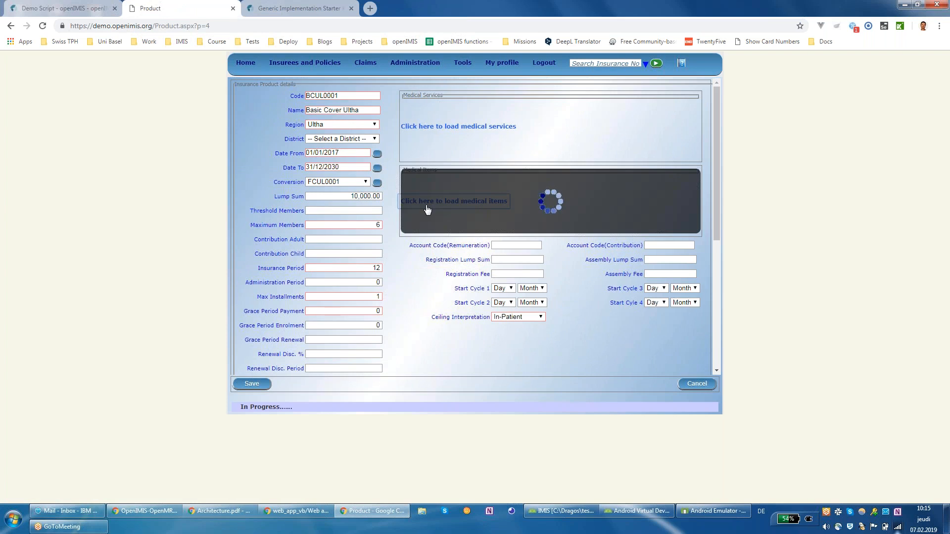
pyautogui.click(452, 132)
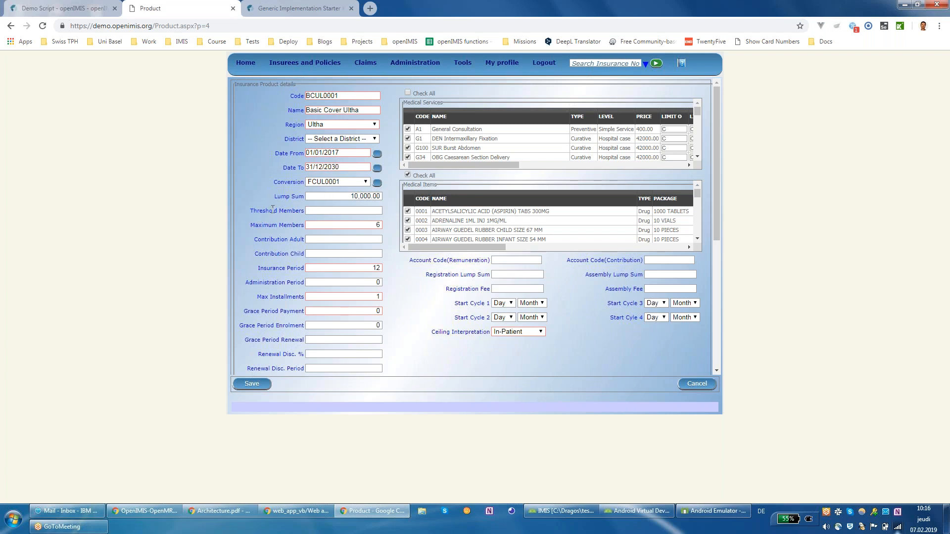
pyautogui.scroll(-1, 277, 210)
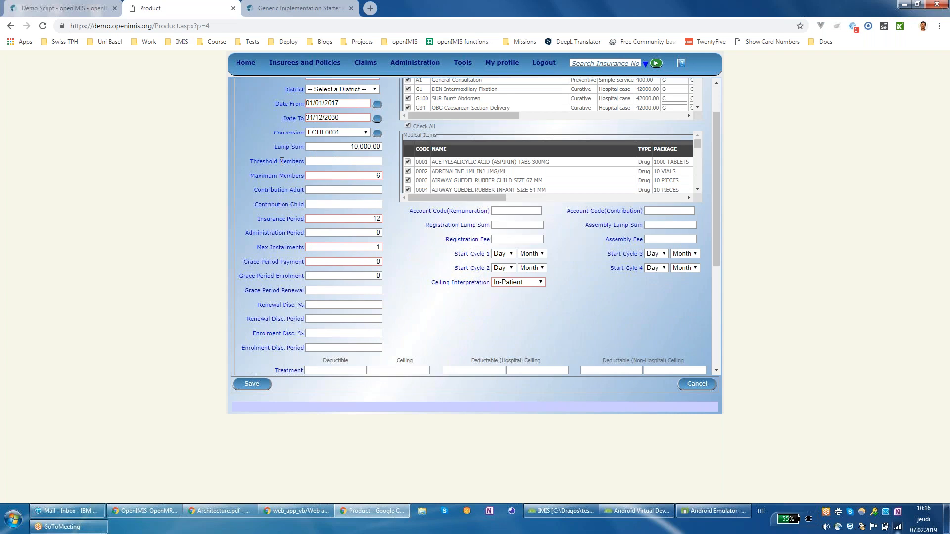
pyautogui.moveTo(277, 147); pyautogui.dragTo(315, 215)
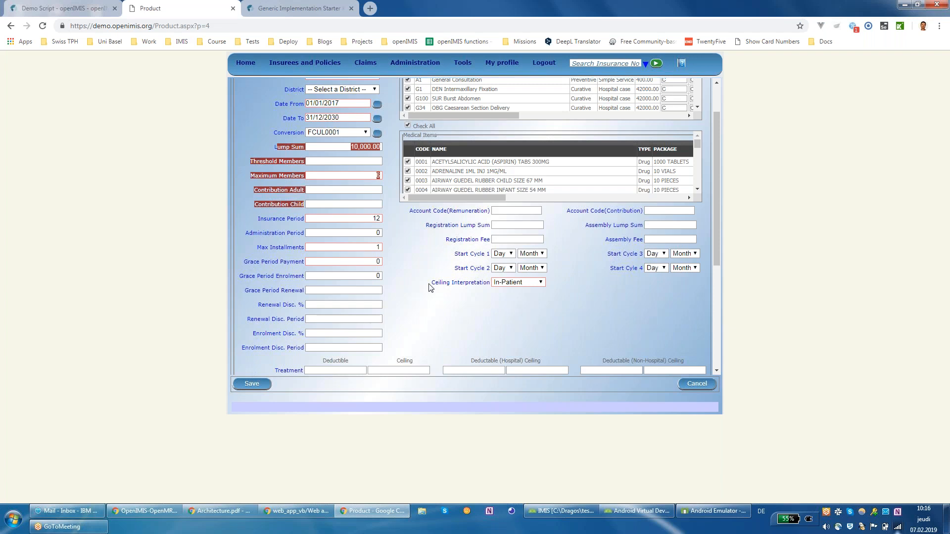
pyautogui.click(282, 149)
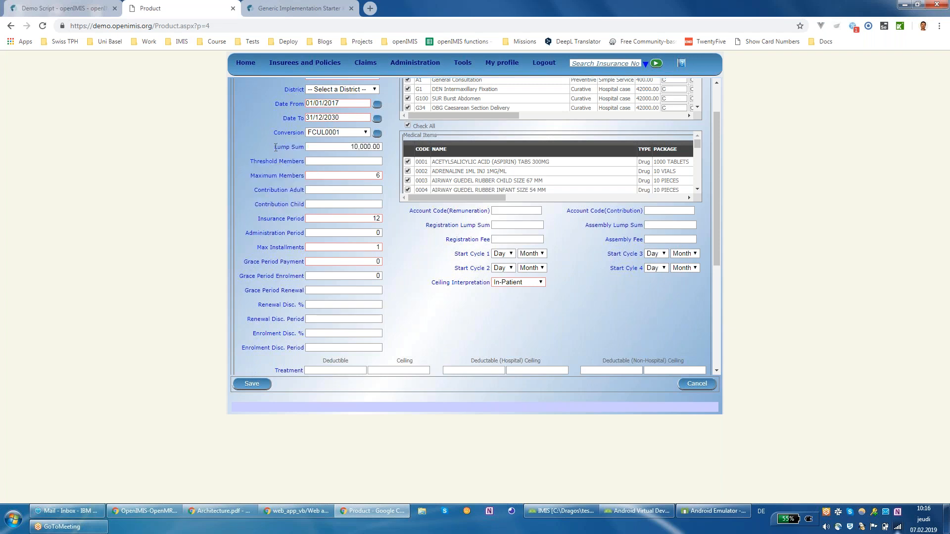
pyautogui.moveTo(275, 147); pyautogui.dragTo(309, 150)
pyautogui.moveTo(258, 190); pyautogui.dragTo(302, 204)
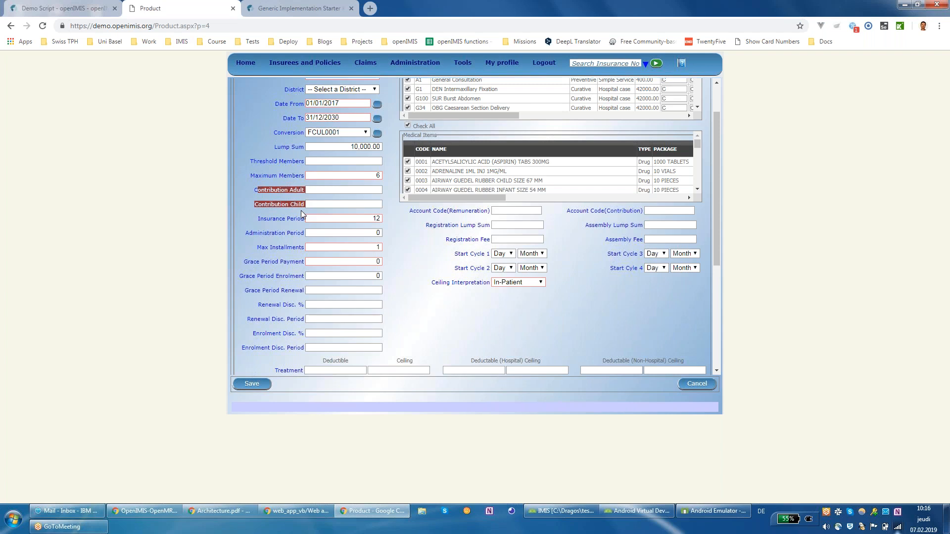
pyautogui.moveTo(251, 179); pyautogui.dragTo(305, 176)
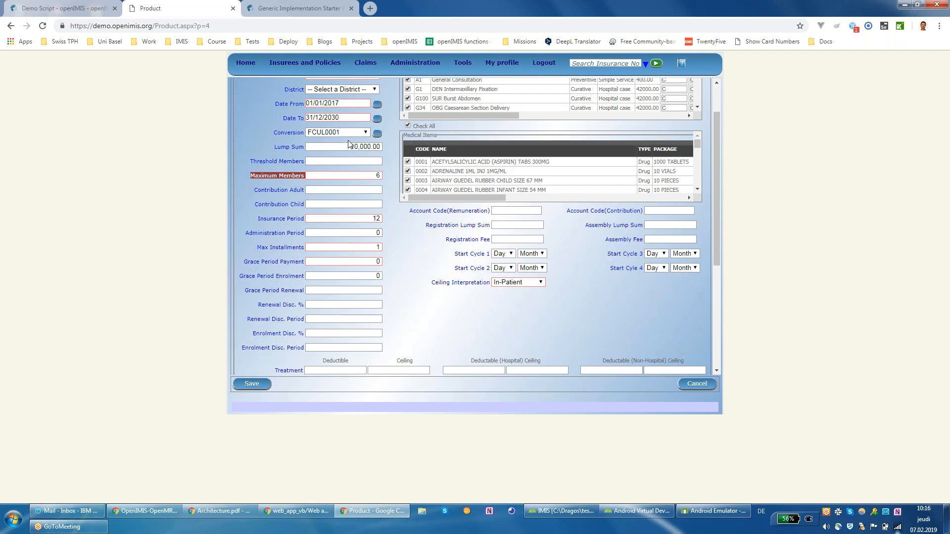
pyautogui.moveTo(351, 147); pyautogui.dragTo(381, 147)
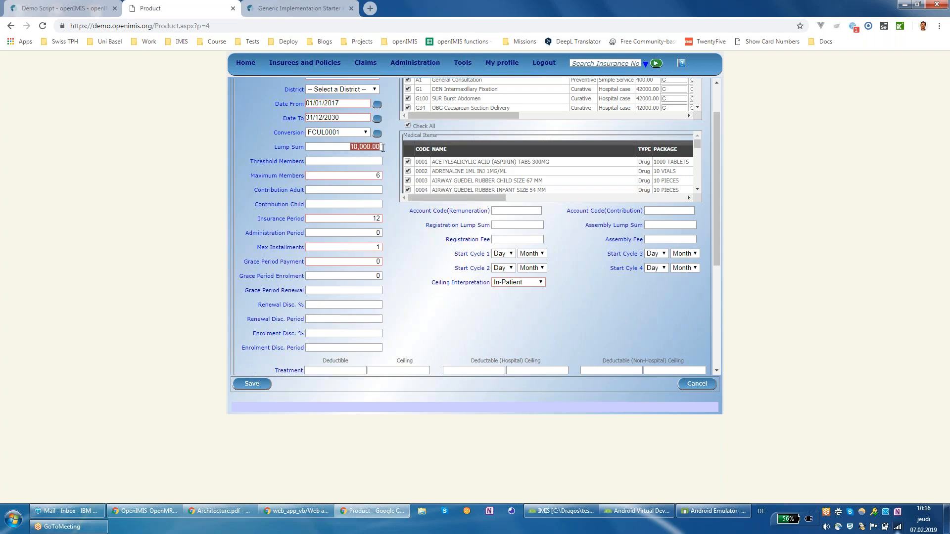
pyautogui.click(364, 194)
pyautogui.moveTo(259, 219); pyautogui.dragTo(302, 351)
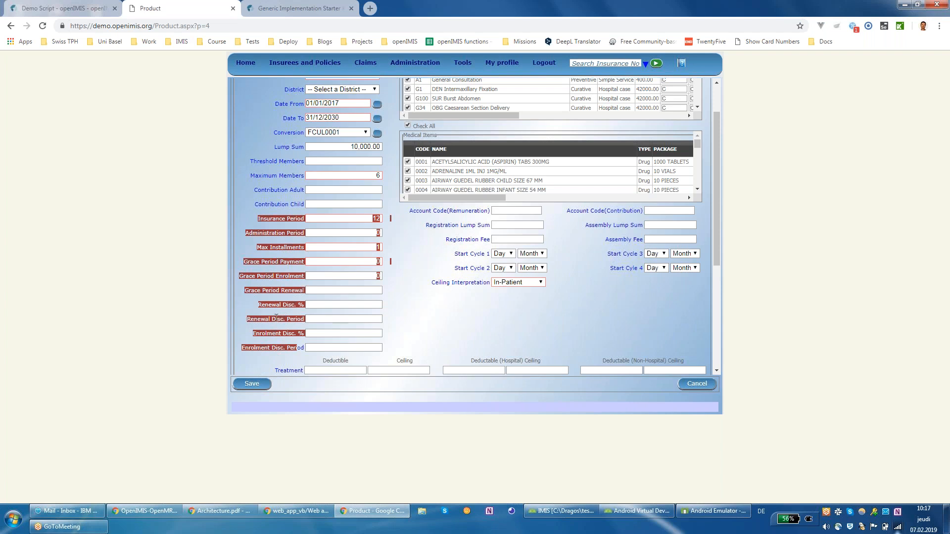
pyautogui.moveTo(455, 254); pyautogui.dragTo(498, 273)
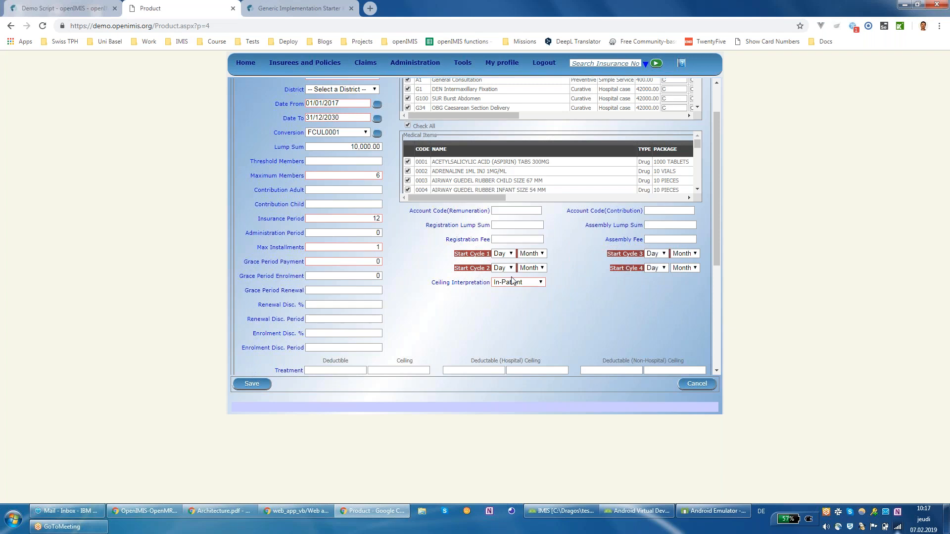
pyautogui.moveTo(242, 262); pyautogui.dragTo(390, 261)
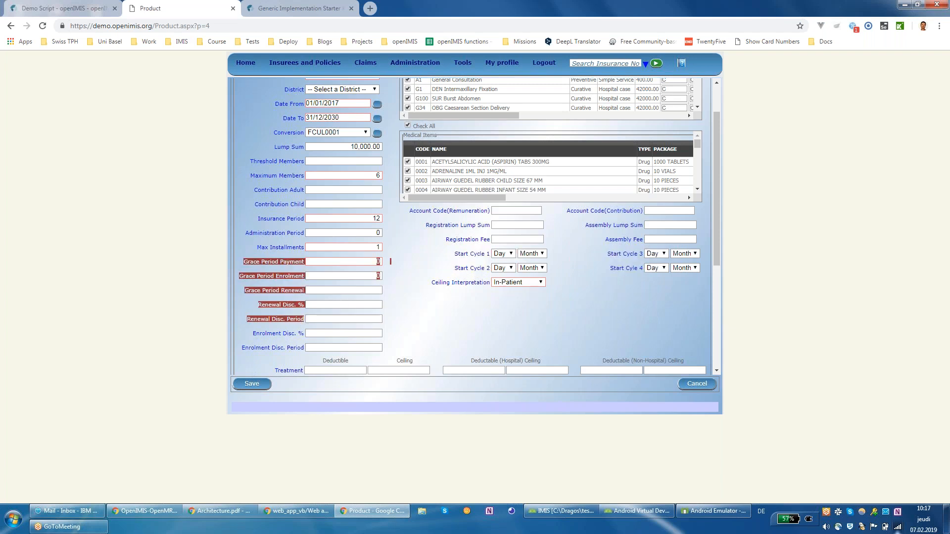
pyautogui.click(281, 315)
pyautogui.moveTo(258, 303); pyautogui.dragTo(307, 335)
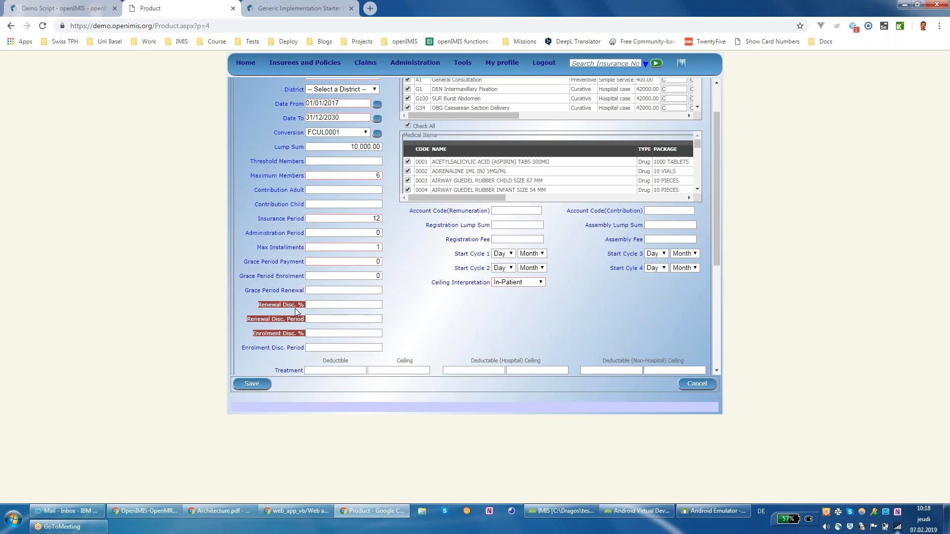
pyautogui.moveTo(243, 351); pyautogui.dragTo(306, 349)
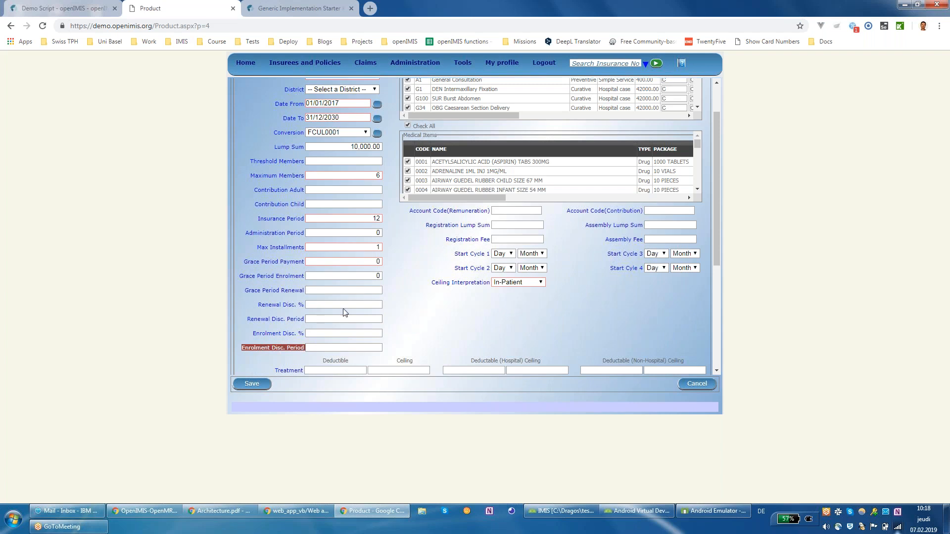
pyautogui.click(313, 329)
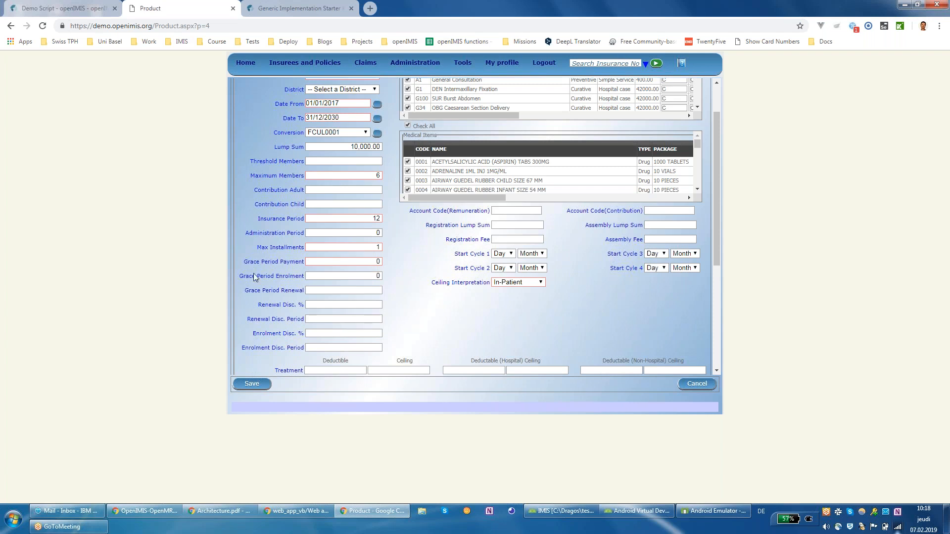
pyautogui.click(326, 304)
# Step: Scroll the Medical Services table right to show C limits, origin P and 100.00 adult/child coverage
pyautogui.scroll(2, 558, 244)
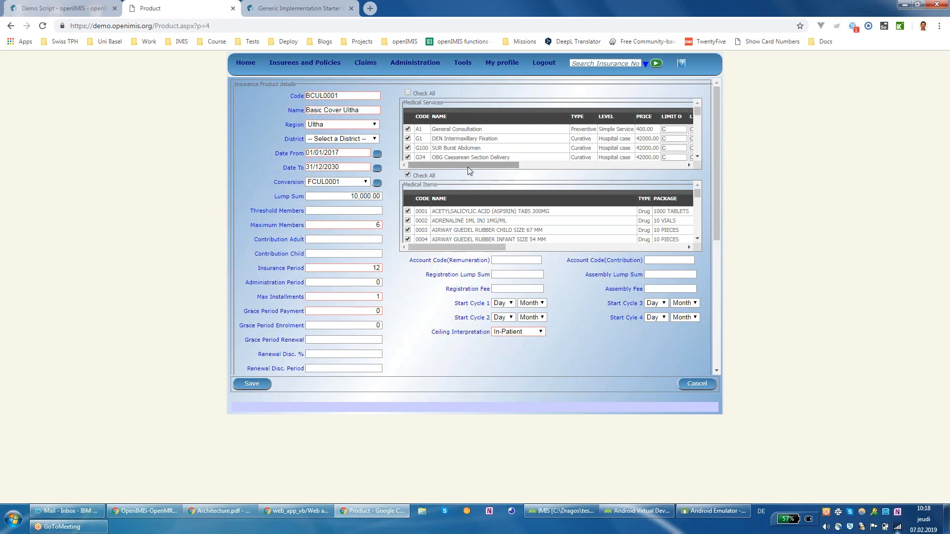
pyautogui.moveTo(467, 166); pyautogui.dragTo(435, 168)
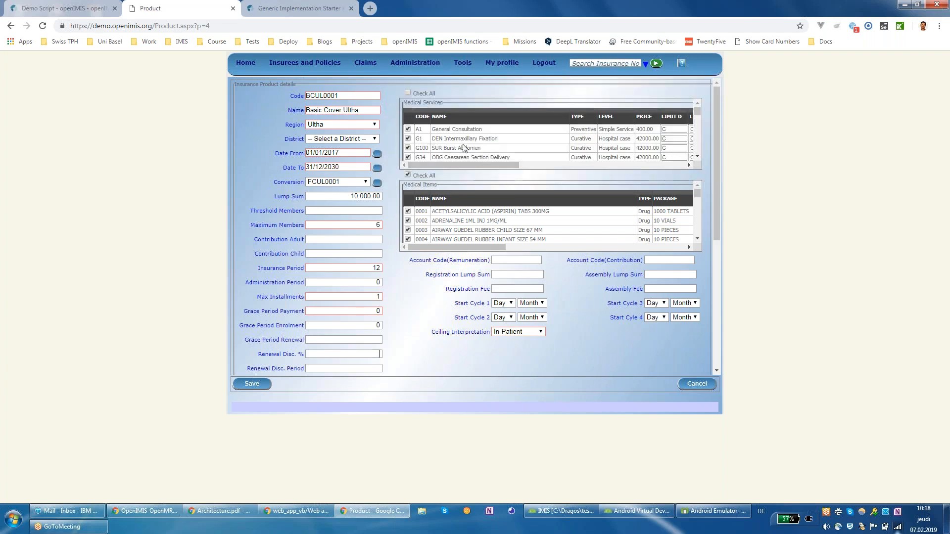
pyautogui.moveTo(404, 103); pyautogui.dragTo(449, 104)
pyautogui.click(404, 185)
pyautogui.moveTo(410, 185); pyautogui.dragTo(459, 194)
pyautogui.moveTo(478, 166)
pyautogui.mouseDown()
pyautogui.moveTo(575, 172)
pyautogui.moveTo(495, 165)
pyautogui.mouseUp()
pyautogui.rightClick(576, 172)
pyautogui.click(551, 165)
pyautogui.moveTo(491, 165); pyautogui.dragTo(571, 165)
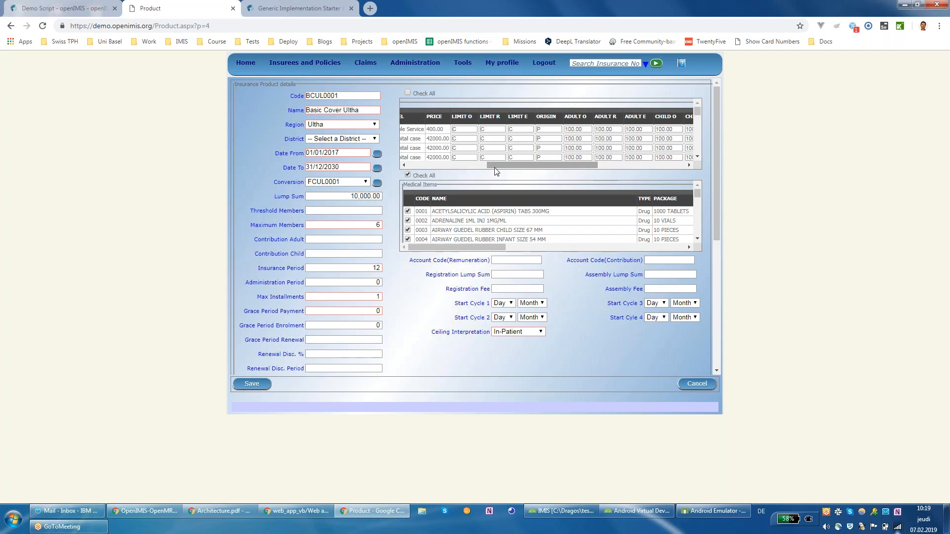
pyautogui.moveTo(509, 168); pyautogui.dragTo(479, 170)
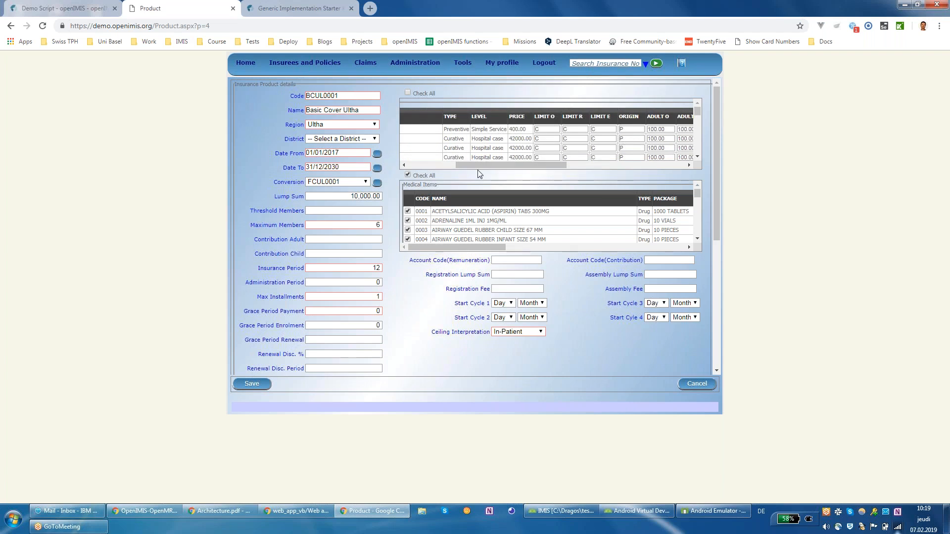
pyautogui.moveTo(486, 166); pyautogui.dragTo(541, 168)
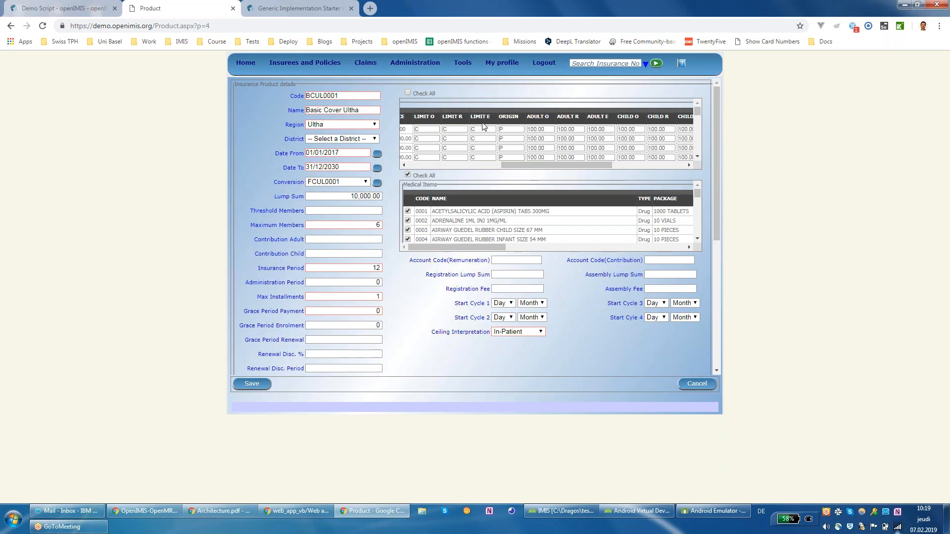
pyautogui.moveTo(548, 171); pyautogui.dragTo(568, 168)
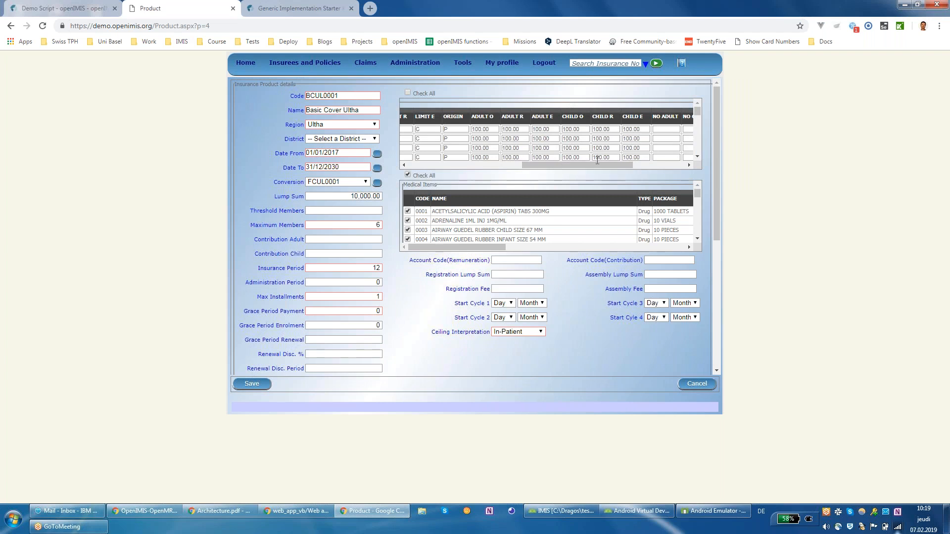
pyautogui.moveTo(637, 174); pyautogui.dragTo(684, 176)
pyautogui.scroll(10, 658, 150)
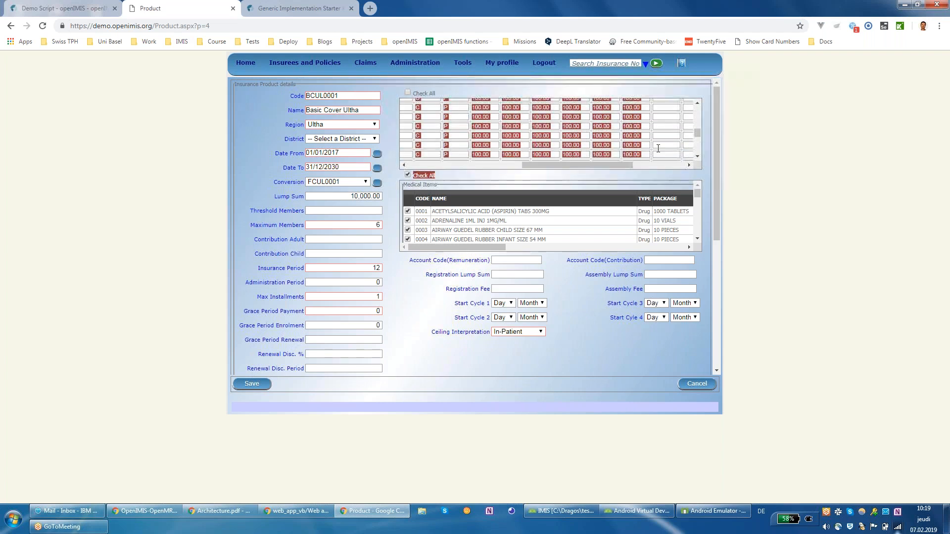
pyautogui.moveTo(616, 164); pyautogui.dragTo(691, 168)
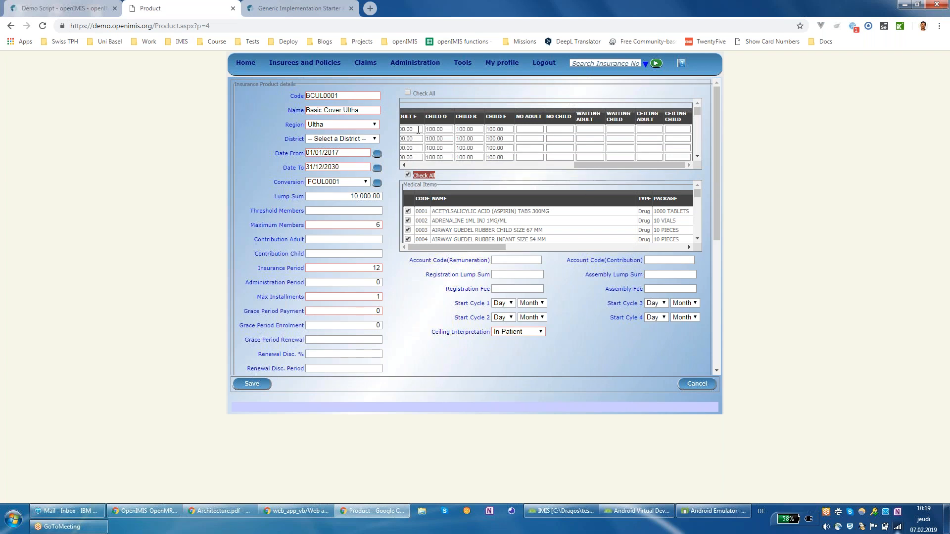
pyautogui.moveTo(584, 164); pyautogui.dragTo(613, 185)
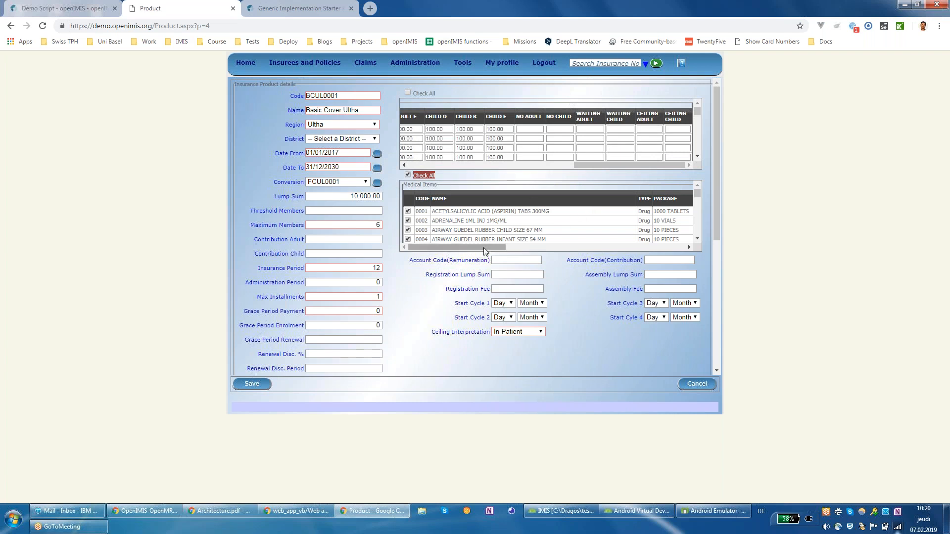
pyautogui.moveTo(693, 198); pyautogui.dragTo(694, 191)
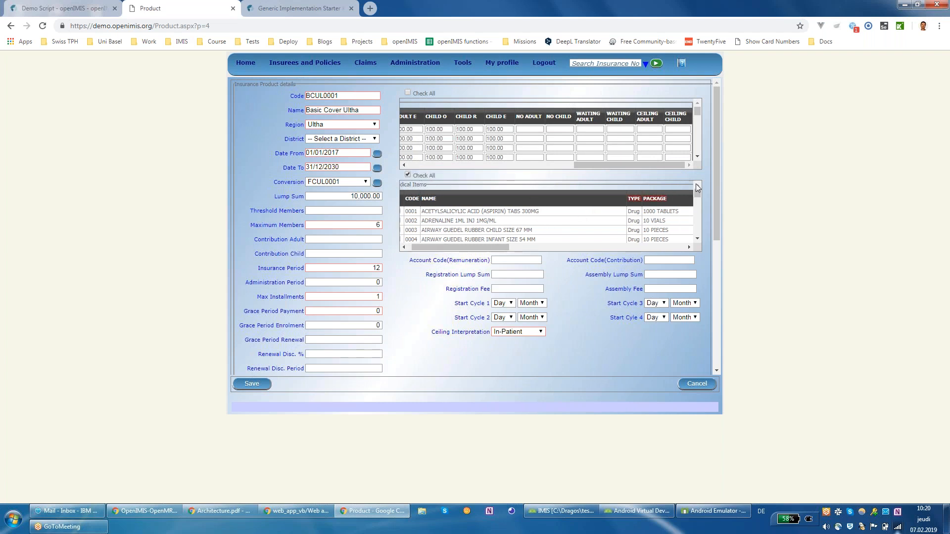
pyautogui.moveTo(490, 252); pyautogui.dragTo(462, 242)
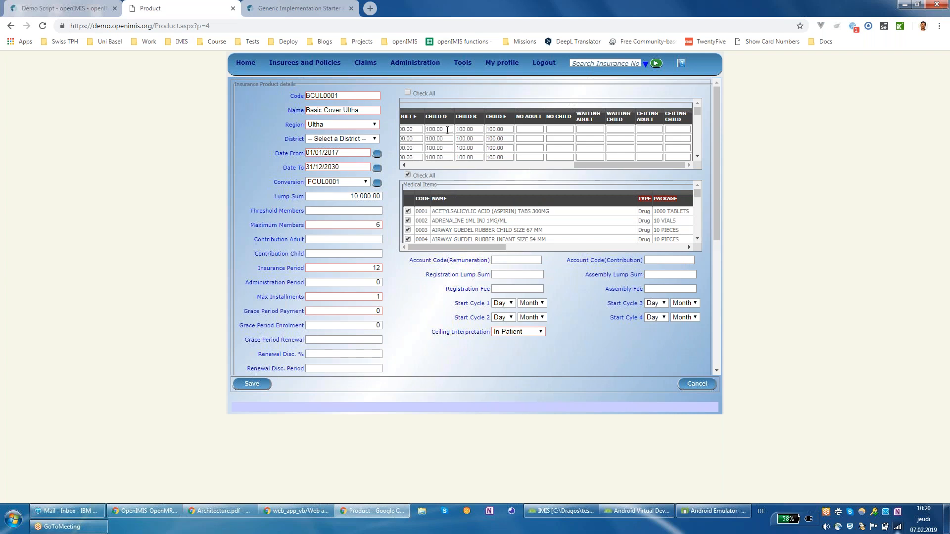
pyautogui.moveTo(584, 165); pyautogui.dragTo(380, 162)
# Step: Scroll past the fee, deductible and ceiling rows to the Capitation Payment section (Dispensary, Health Centre)
pyautogui.scroll(-1, 583, 295)
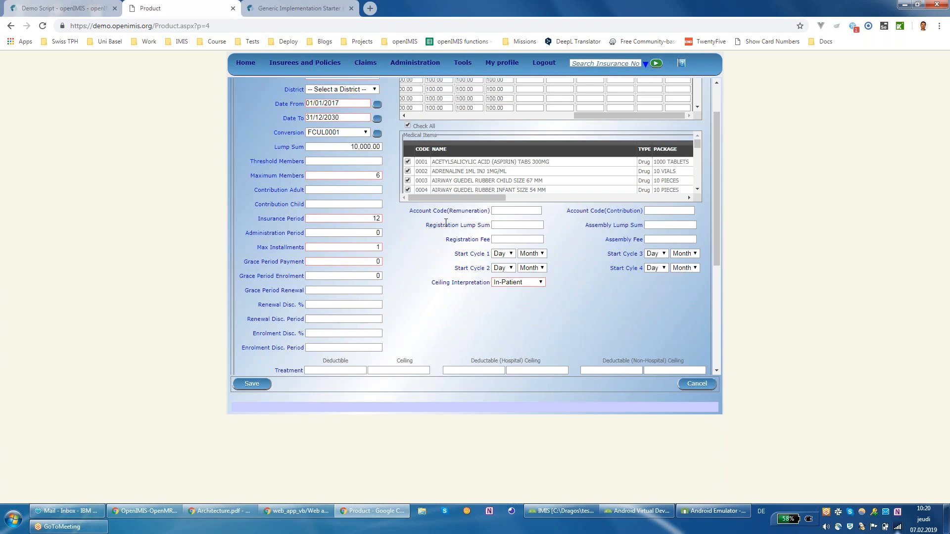
pyautogui.moveTo(431, 225); pyautogui.dragTo(644, 240)
pyautogui.scroll(-1, 608, 242)
pyautogui.scroll(-3, 607, 241)
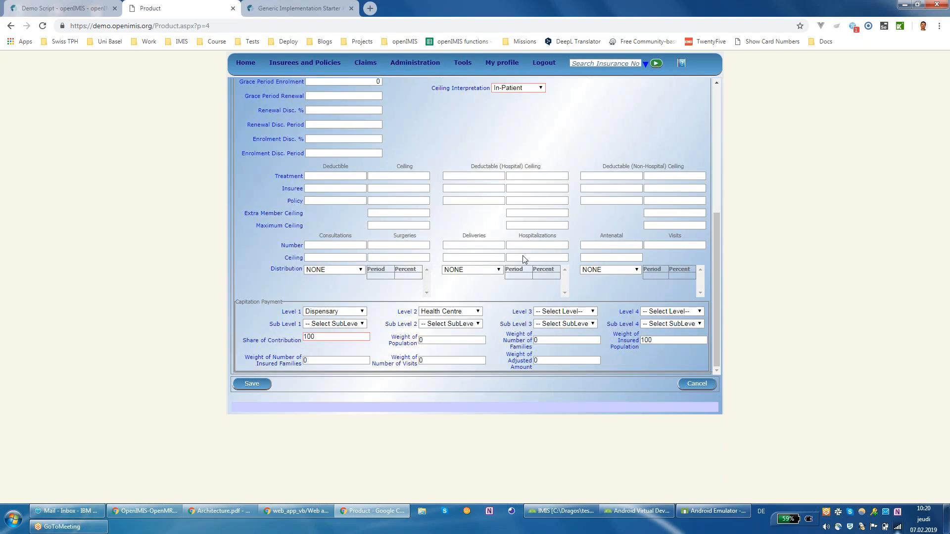
pyautogui.rightClick(448, 171)
pyautogui.click(445, 169)
pyautogui.moveTo(603, 236); pyautogui.dragTo(683, 235)
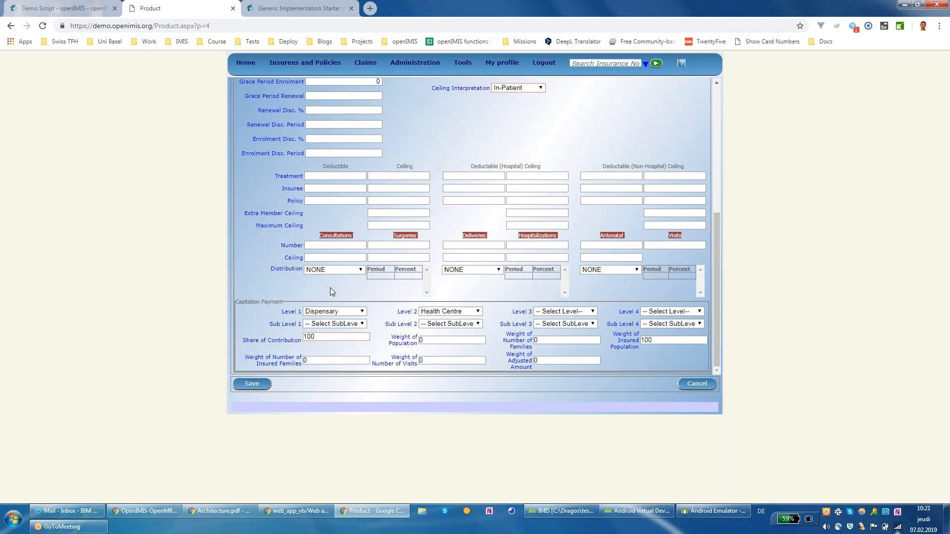
pyautogui.moveTo(280, 258); pyautogui.dragTo(301, 272)
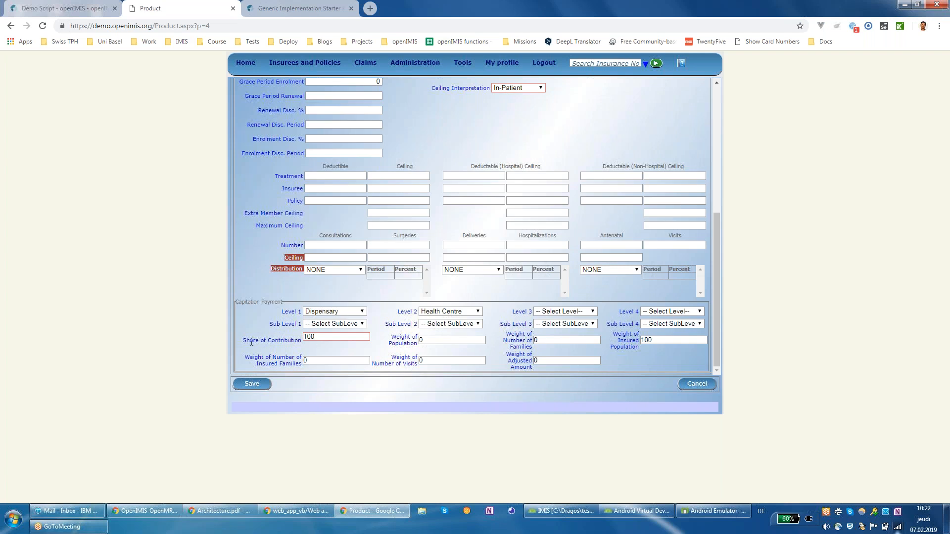
pyautogui.moveTo(244, 342); pyautogui.dragTo(291, 356)
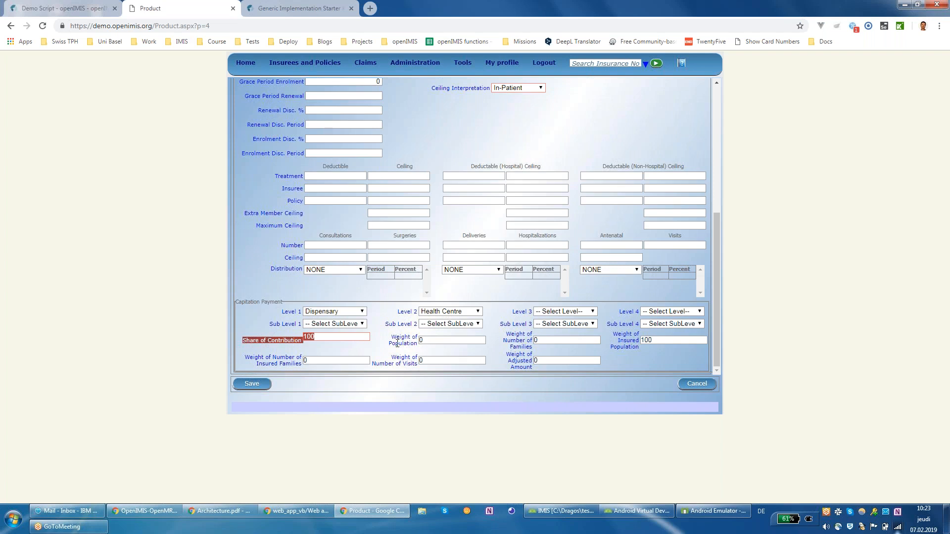
# Step: Click into the Weight of Population field and scroll back to the top of the product form
pyautogui.click(392, 337)
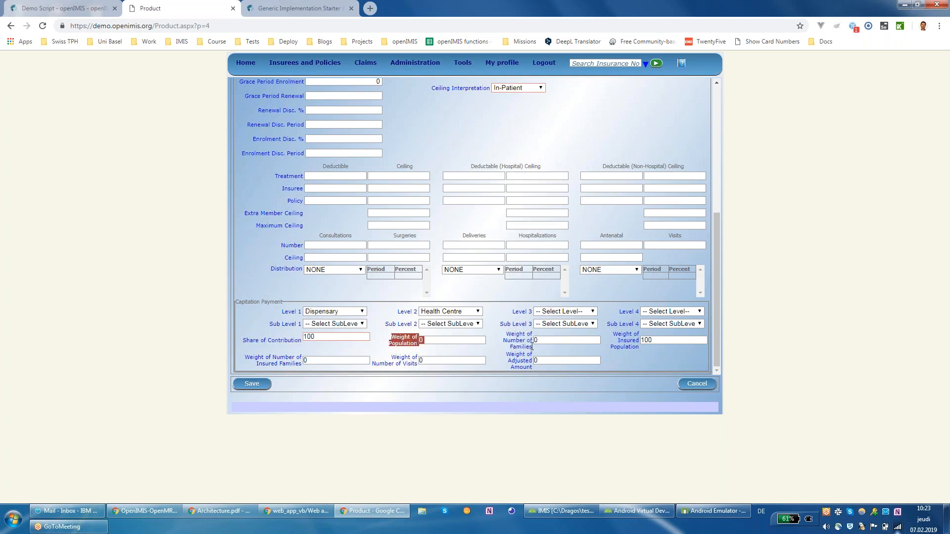
pyautogui.scroll(5, 544, 354)
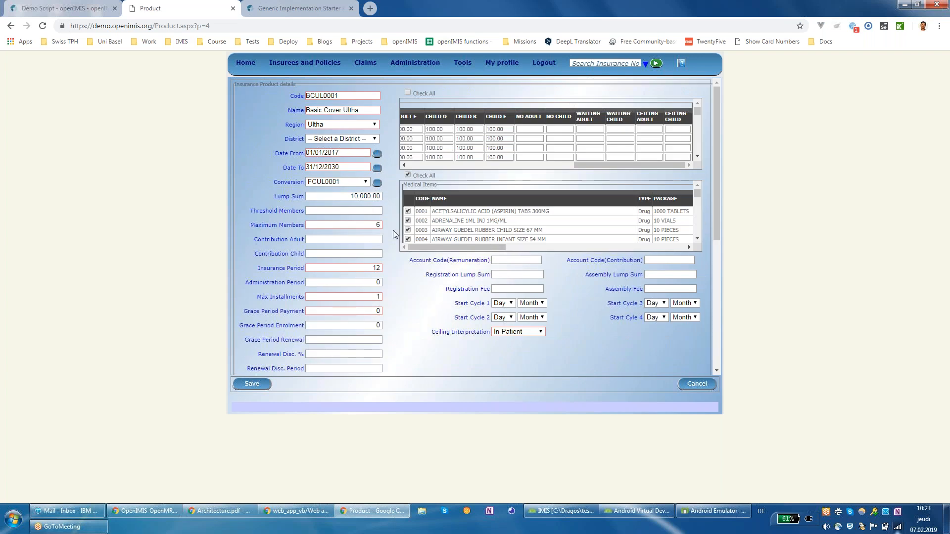
# Step: Scroll the Medical Items grid, then switch to the Confluence Demo Script page
pyautogui.scroll(-5, 477, 230)
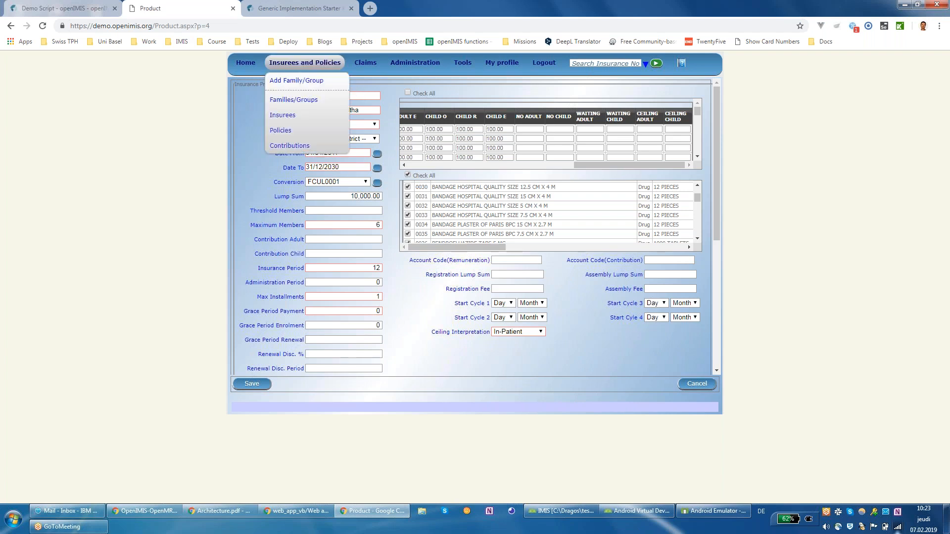
pyautogui.click(99, 16)
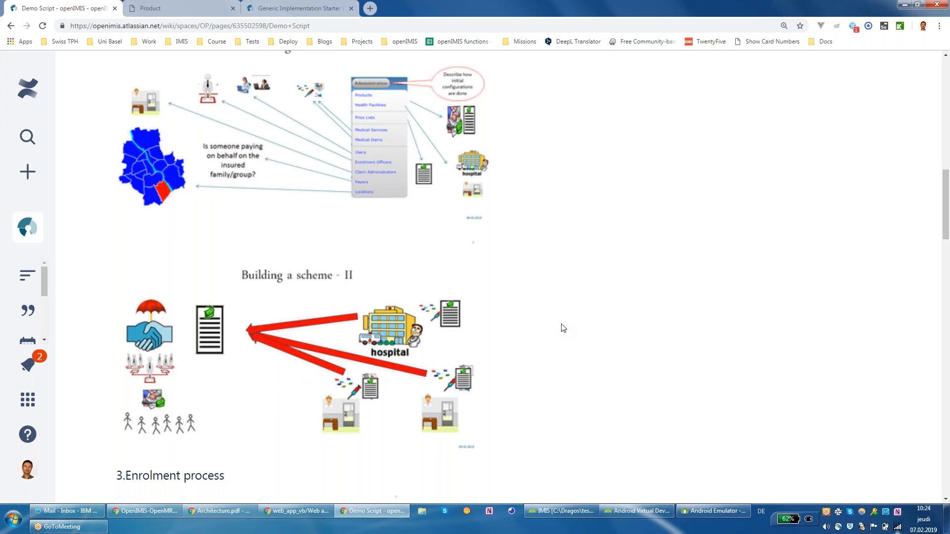
# Step: Scroll the Demo Script to the Enrolment process and bring the Android emulator to the front
pyautogui.scroll(-6, 569, 342)
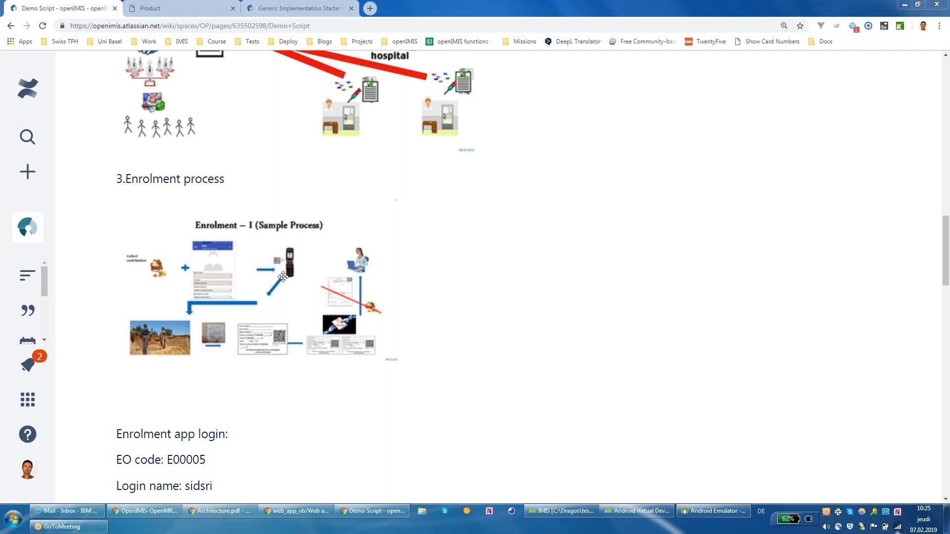
pyautogui.click(707, 512)
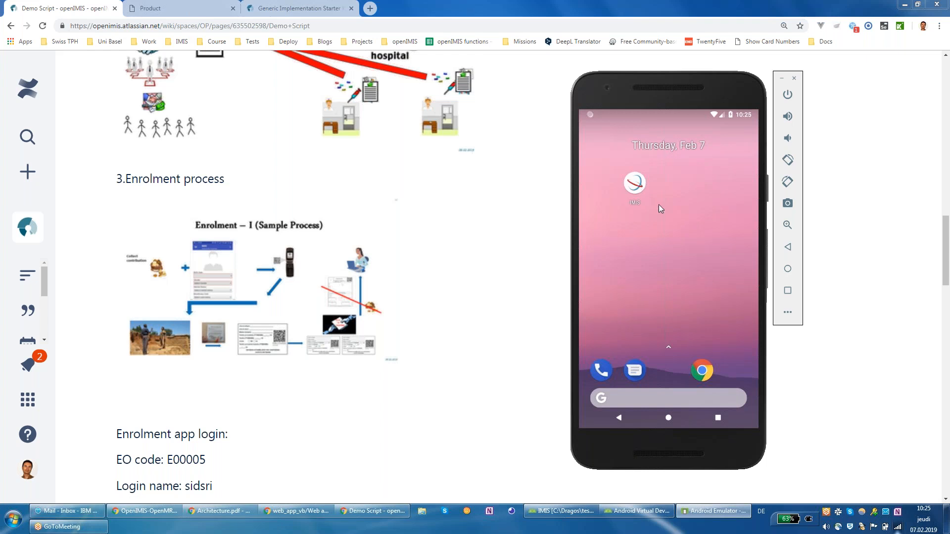
# Step: Launch the IMIS app and start a new family, then show openIMIS's Insurees and Policies menu
pyautogui.click(631, 190)
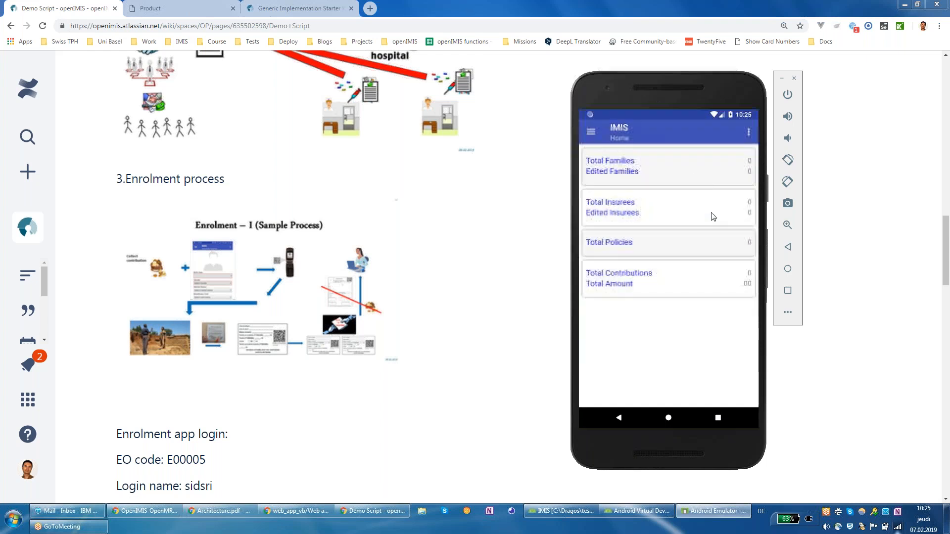
pyautogui.click(591, 134)
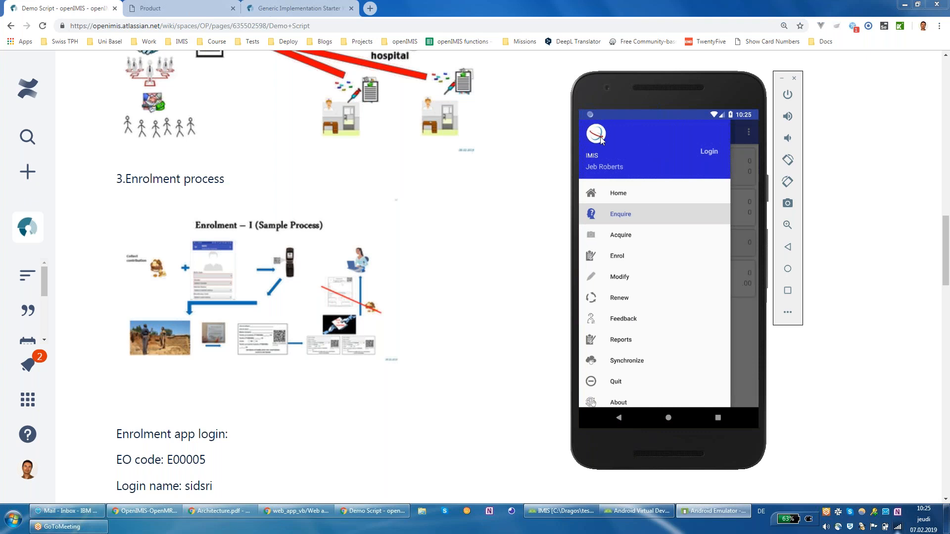
pyautogui.click(745, 137)
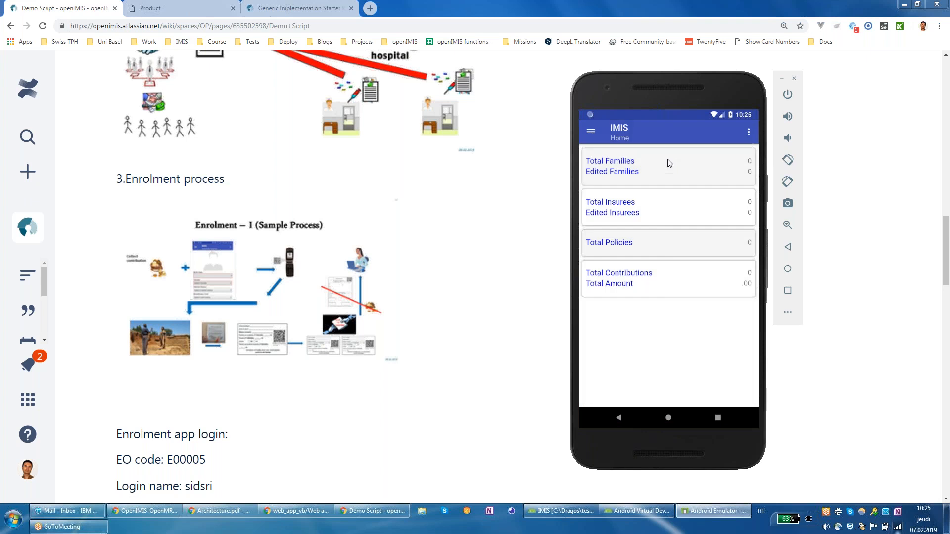
pyautogui.click(591, 133)
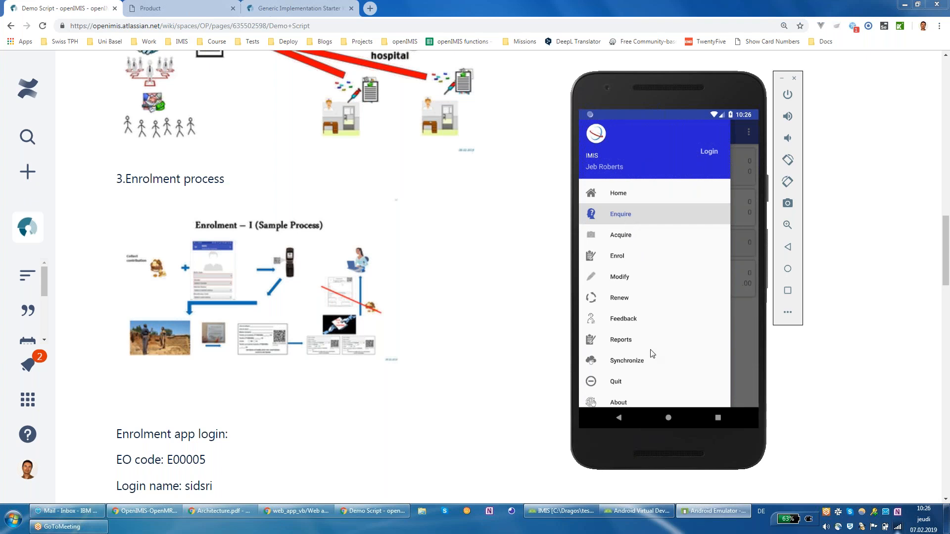
pyautogui.scroll(-1, 648, 356)
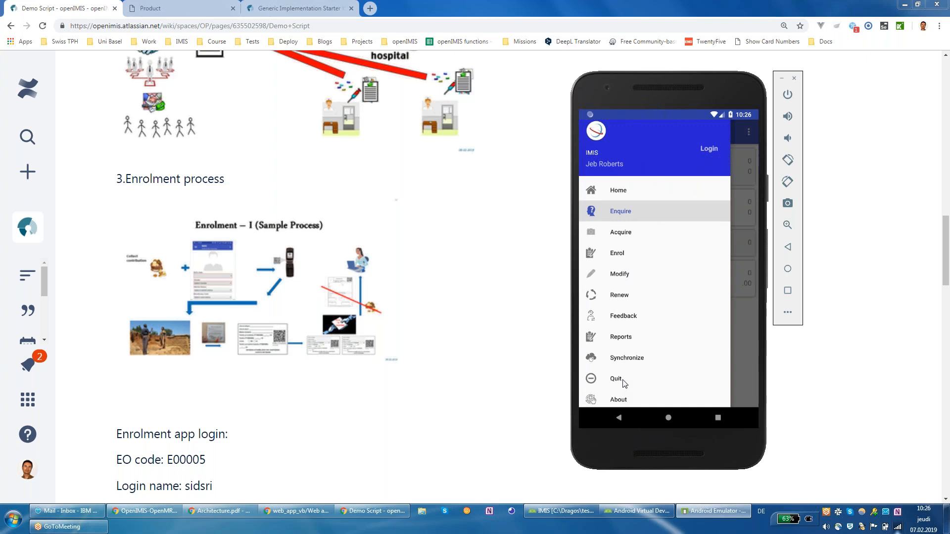
pyautogui.click(647, 199)
pyautogui.click(646, 161)
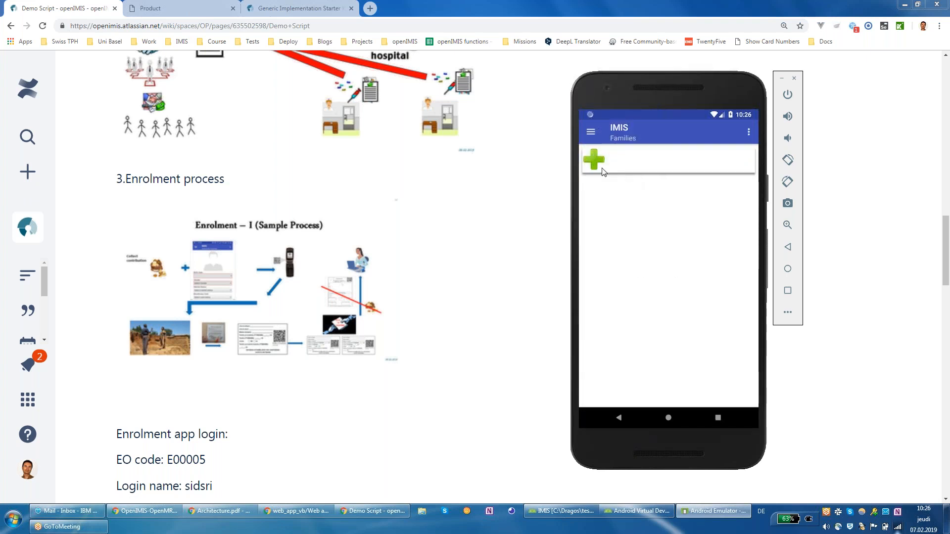
pyautogui.click(599, 164)
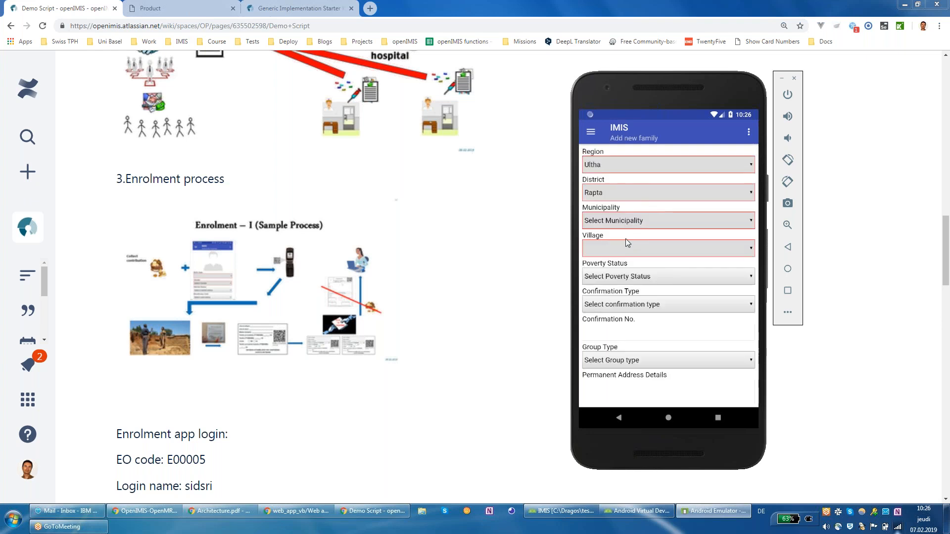
pyautogui.click(194, 8)
pyautogui.moveTo(305, 69)
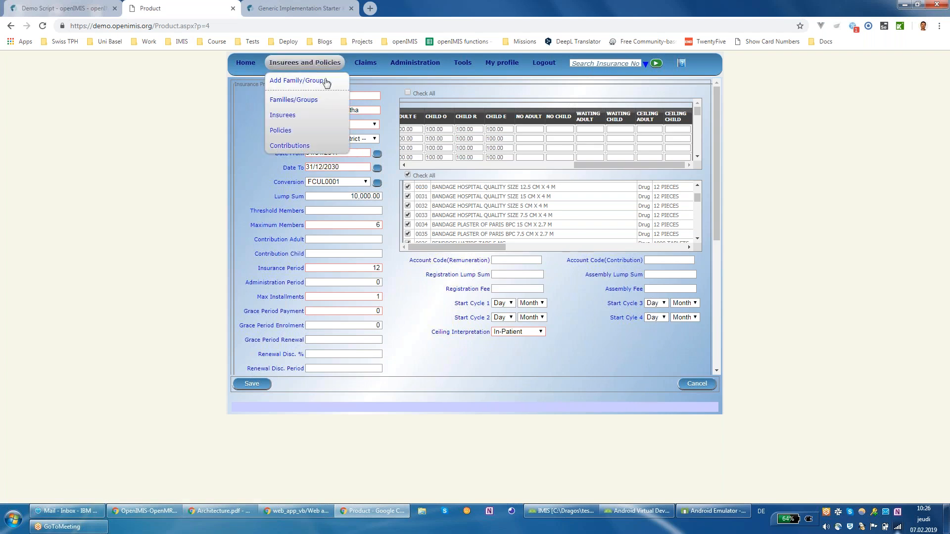
# Step: Open the openIMIS Add Family/Group form and return to the app's new-family form
pyautogui.click(319, 85)
pyautogui.hotkey('alt', 'Tab')
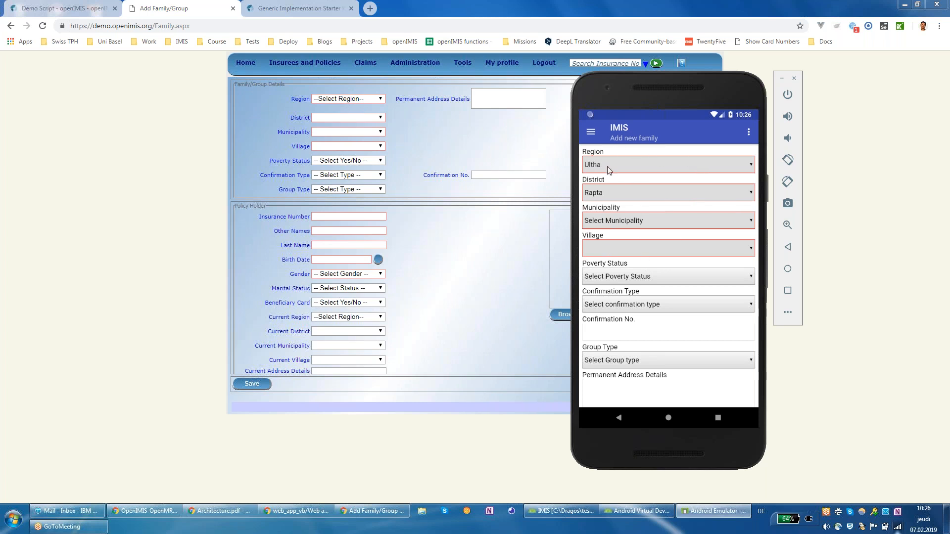
pyautogui.click(675, 228)
# Step: Choose Jamu as the family's municipality so village Jamula fills in
pyautogui.click(645, 252)
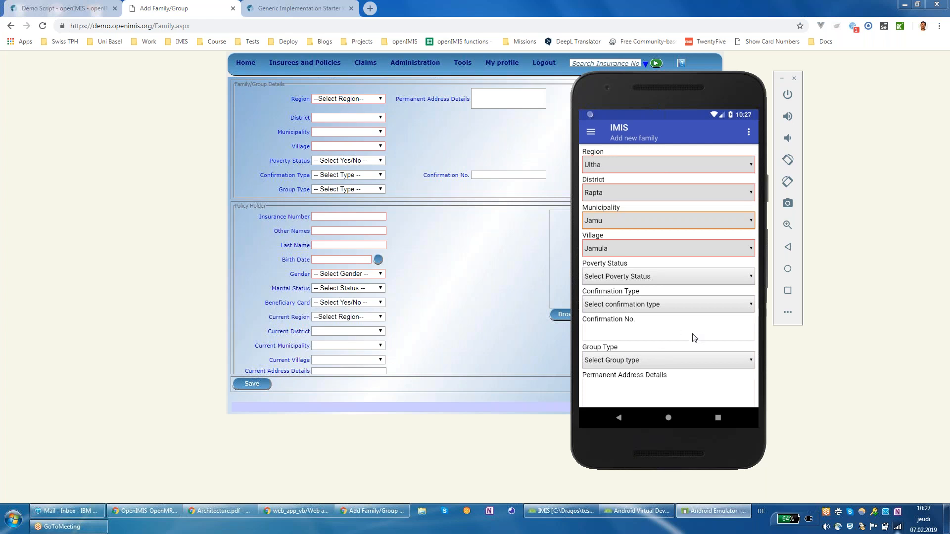
pyautogui.scroll(-1, 700, 324)
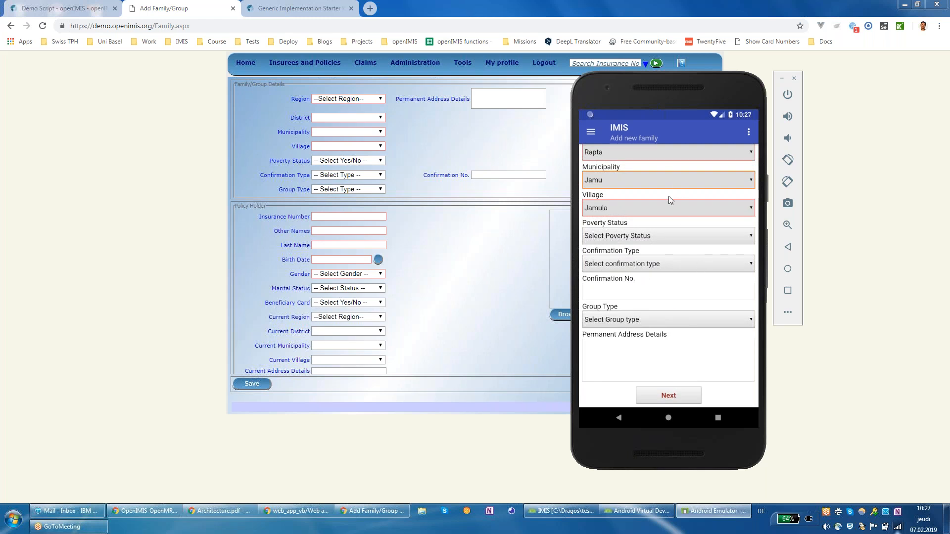
# Step: On the insuree details, enter an insurance number and 'test' as other names and last name
pyautogui.click(693, 396)
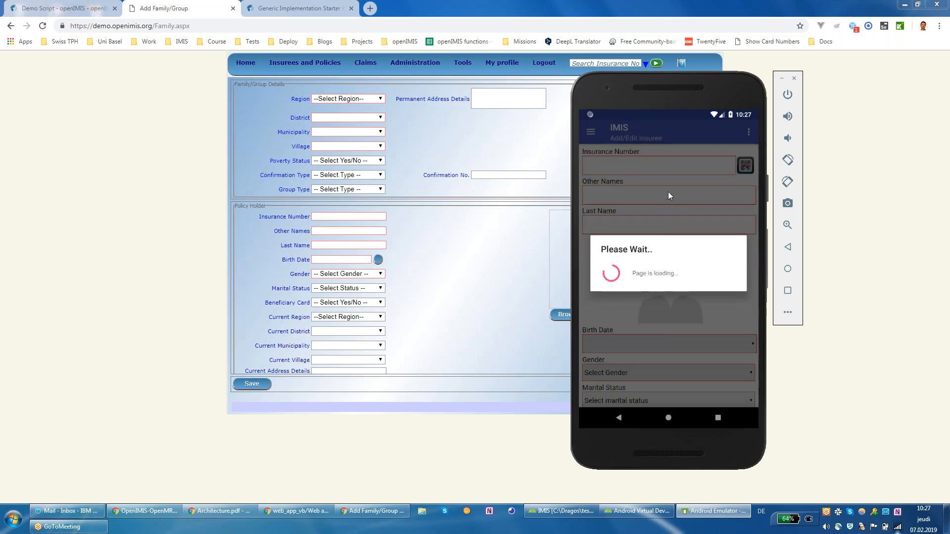
pyautogui.click(665, 168)
pyautogui.write('123')
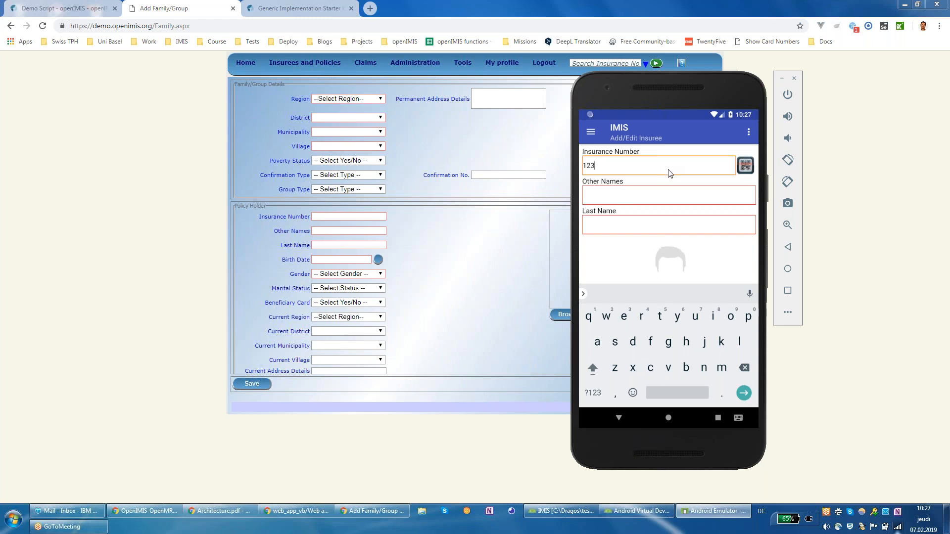
pyautogui.write('56777')
pyautogui.click(659, 203)
pyautogui.write('test')
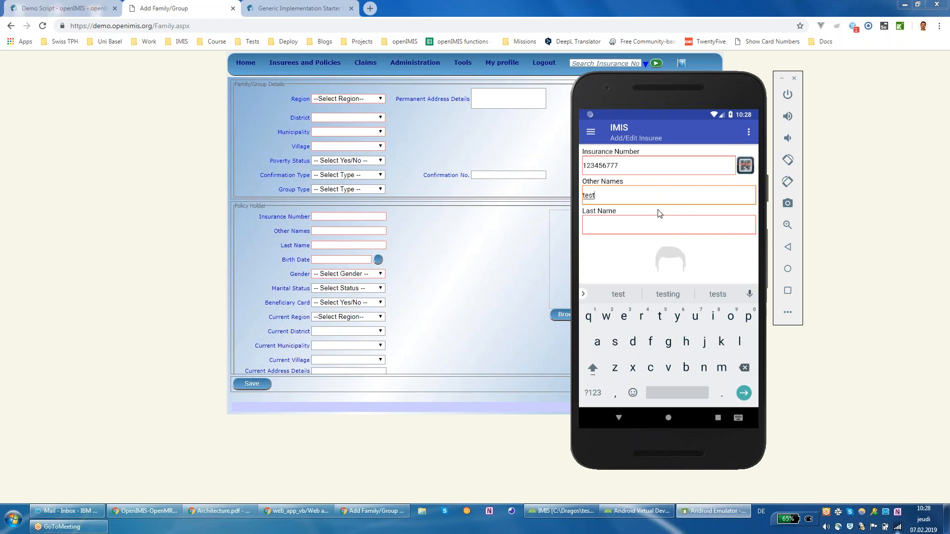
pyautogui.click(658, 213)
pyautogui.write('test')
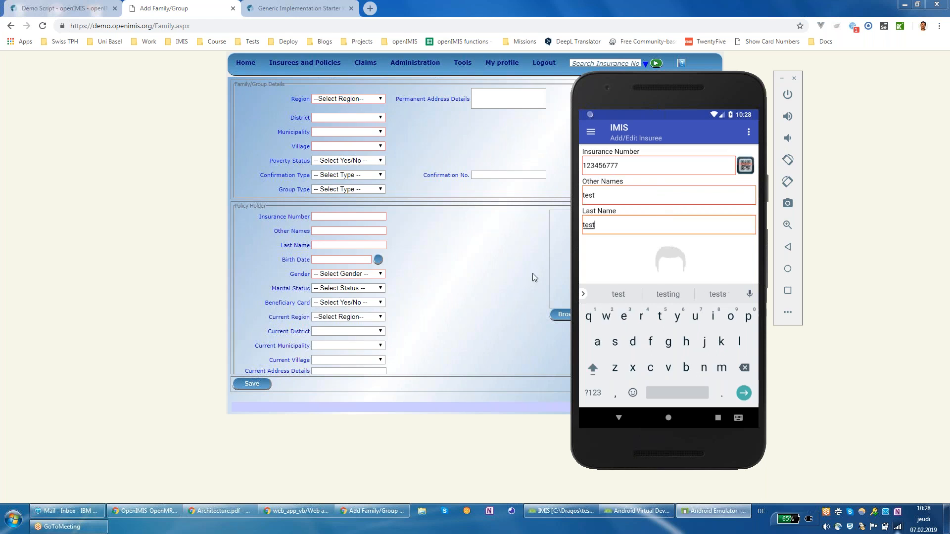
pyautogui.click(676, 276)
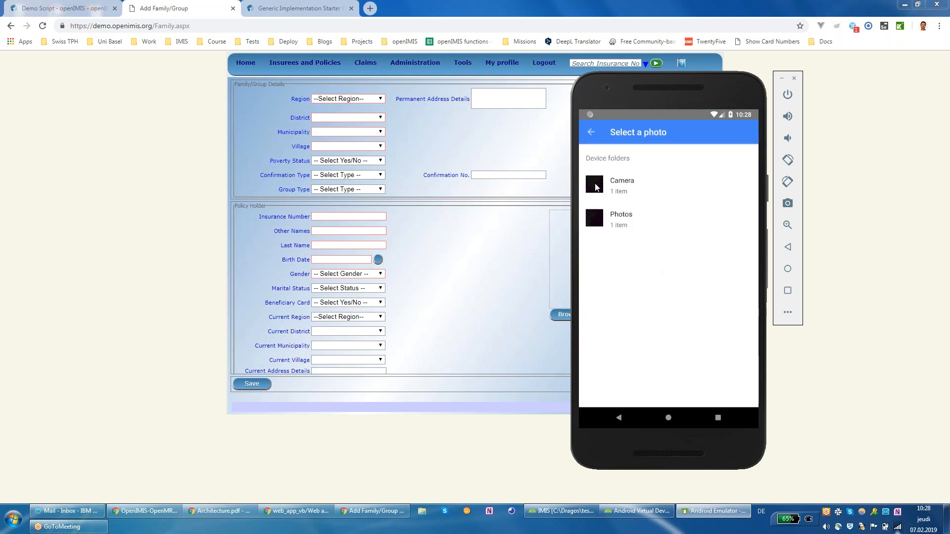
# Step: Pick the photo from the Camera folder as the insuree's picture
pyautogui.click(599, 191)
pyautogui.click(605, 181)
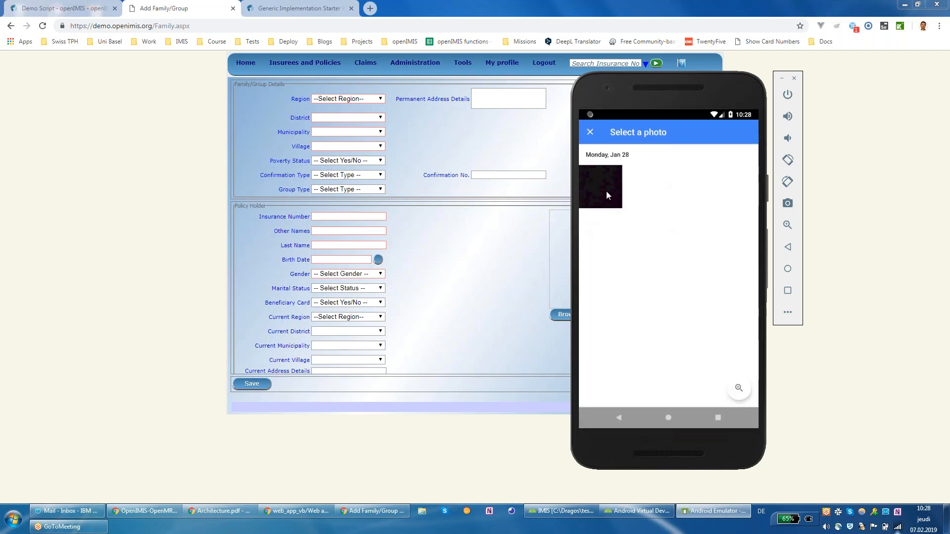
pyautogui.click(602, 197)
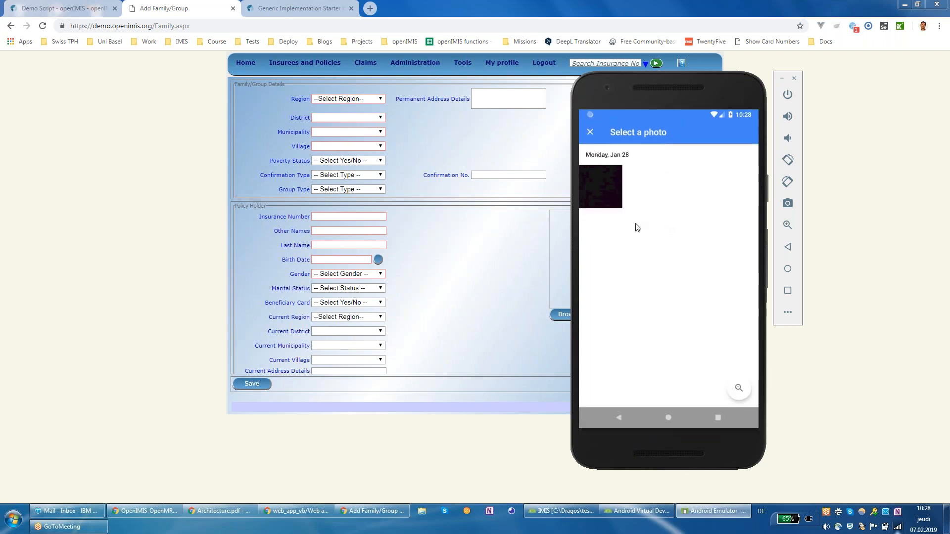
pyautogui.click(599, 195)
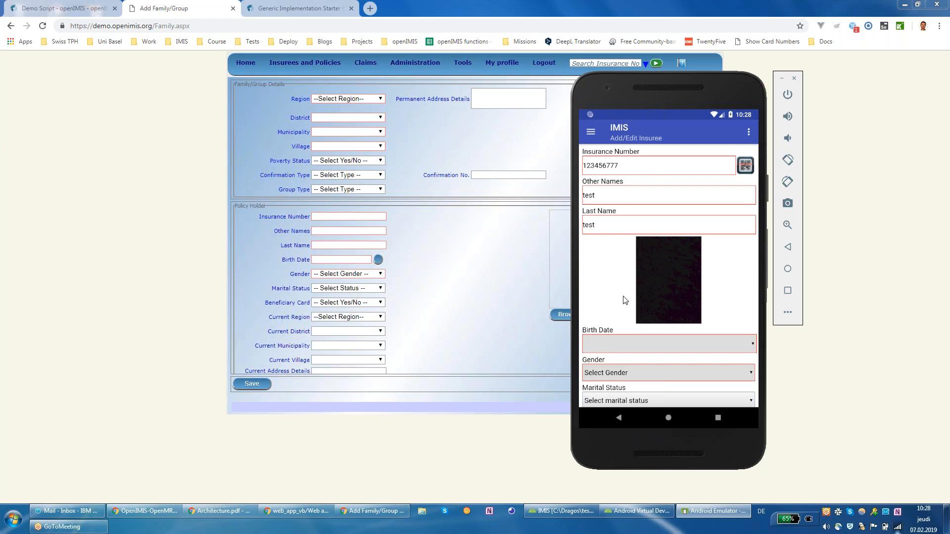
pyautogui.click(691, 348)
# Step: Browse the birth-year list in the date picker, cancelling the early wrong picks
pyautogui.click(625, 169)
pyautogui.scroll(15, 679, 246)
pyautogui.scroll(10, 679, 246)
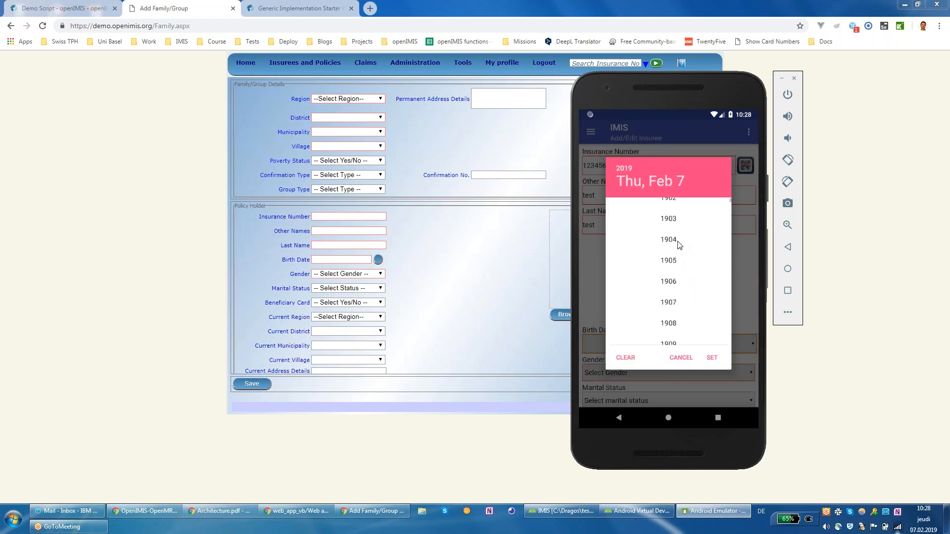
pyautogui.click(677, 277)
pyautogui.click(682, 267)
pyautogui.click(622, 167)
pyautogui.scroll(3, 670, 260)
pyautogui.scroll(1, 669, 262)
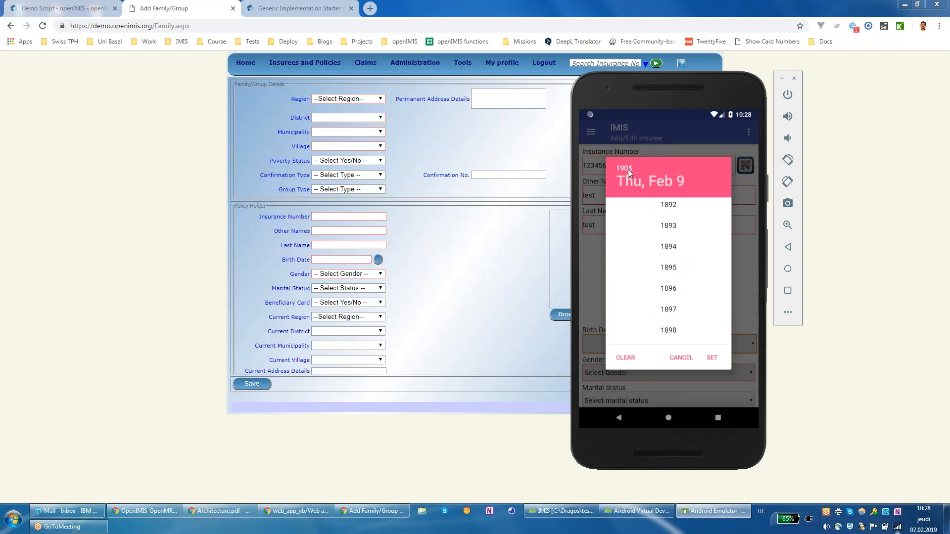
pyautogui.click(681, 360)
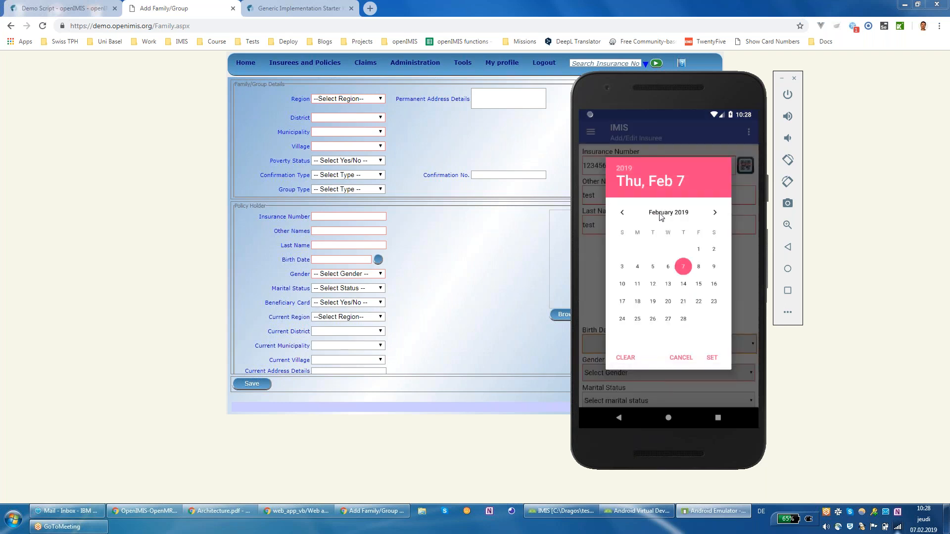
pyautogui.click(620, 168)
pyautogui.scroll(20, 669, 228)
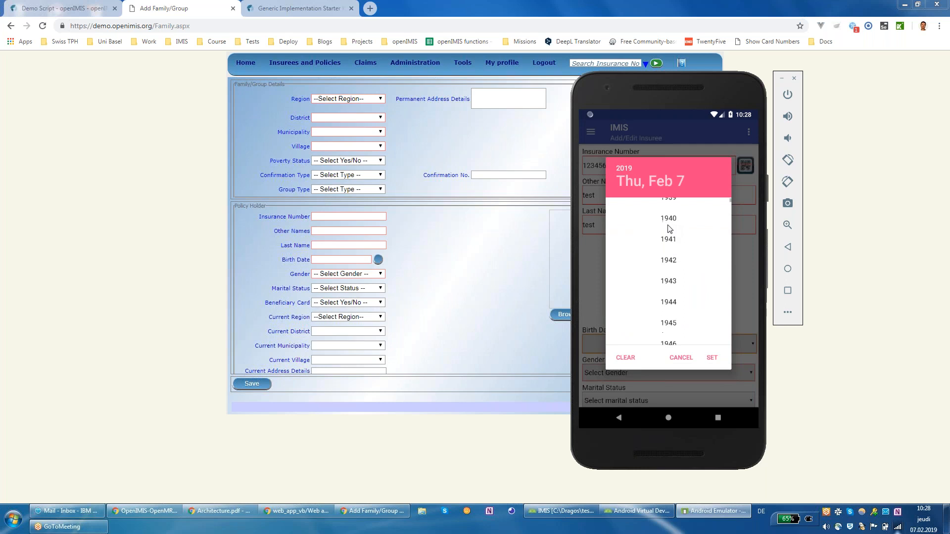
pyautogui.scroll(10, 668, 228)
pyautogui.scroll(-3, 673, 277)
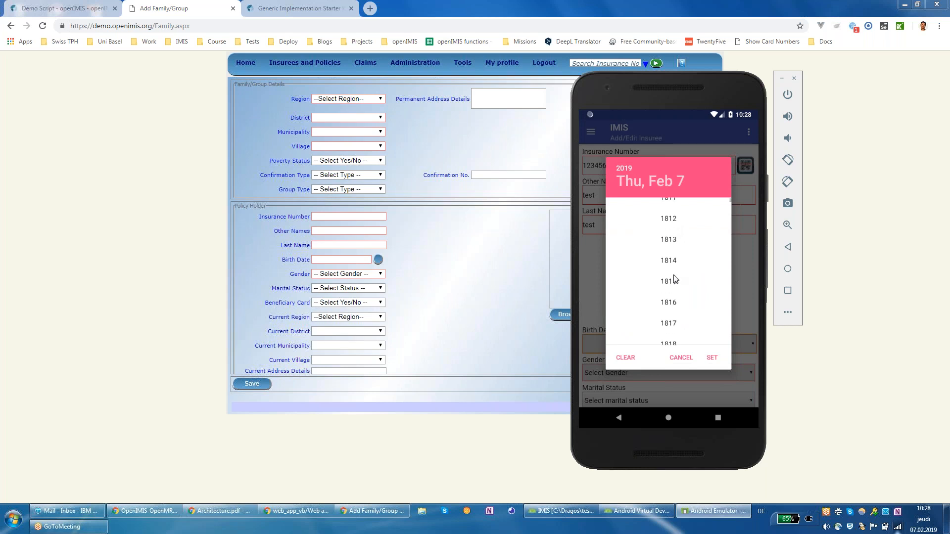
pyautogui.scroll(-5, 673, 283)
pyautogui.scroll(-20, 658, 310)
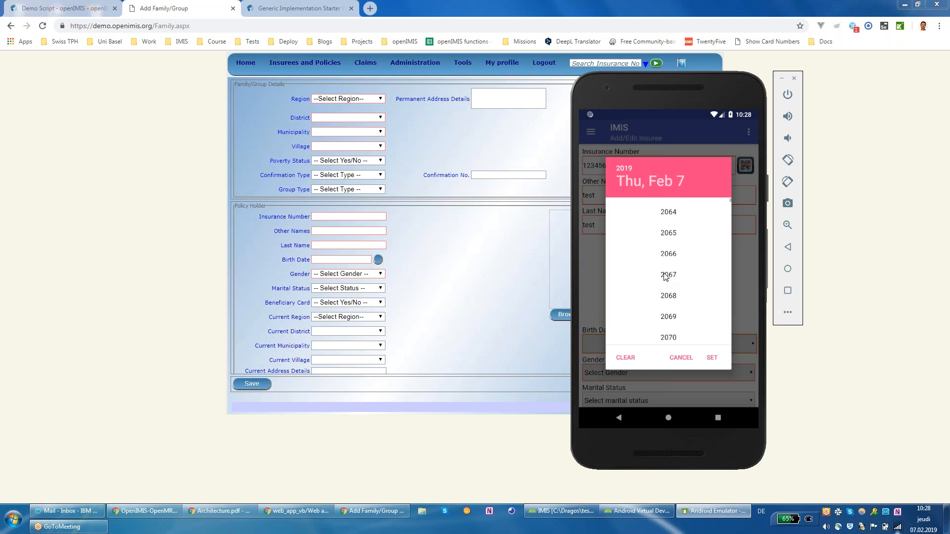
pyautogui.scroll(-19, 659, 227)
pyautogui.moveTo(656, 285); pyautogui.dragTo(675, 361)
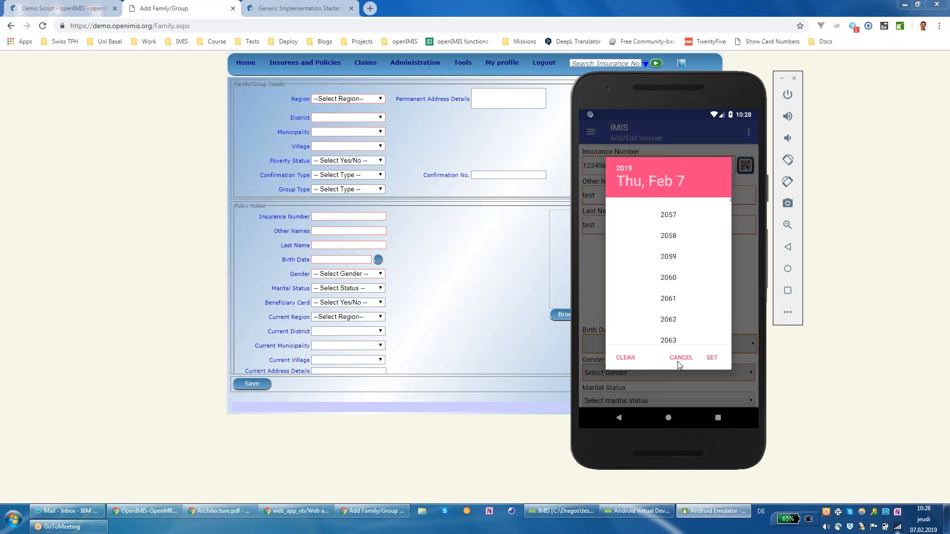
pyautogui.click(673, 354)
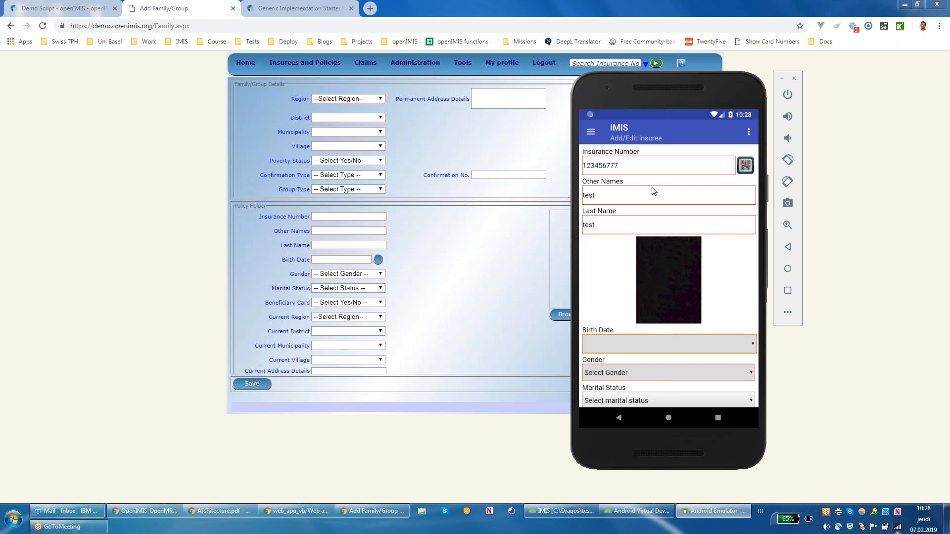
# Step: Set the birth date to 11 February 2009 and confirm it
pyautogui.click(625, 168)
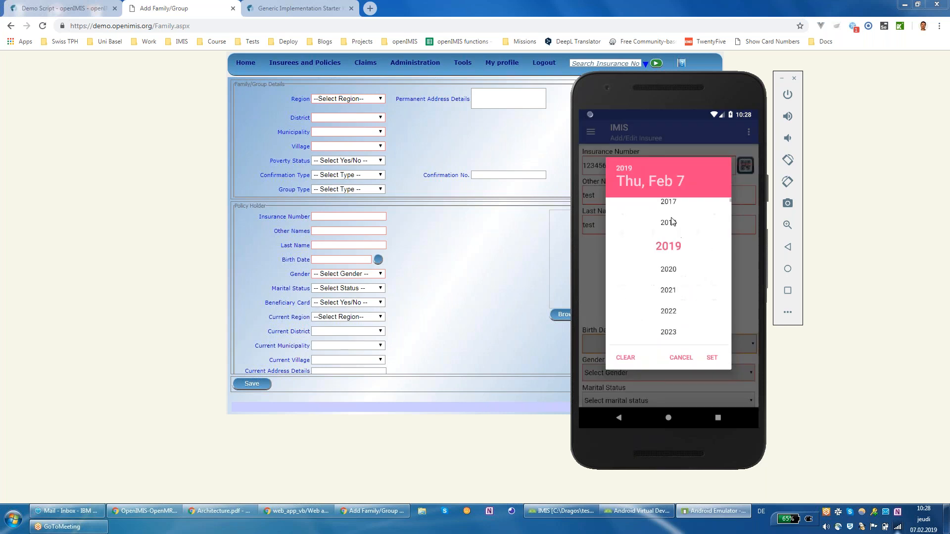
pyautogui.scroll(3, 673, 223)
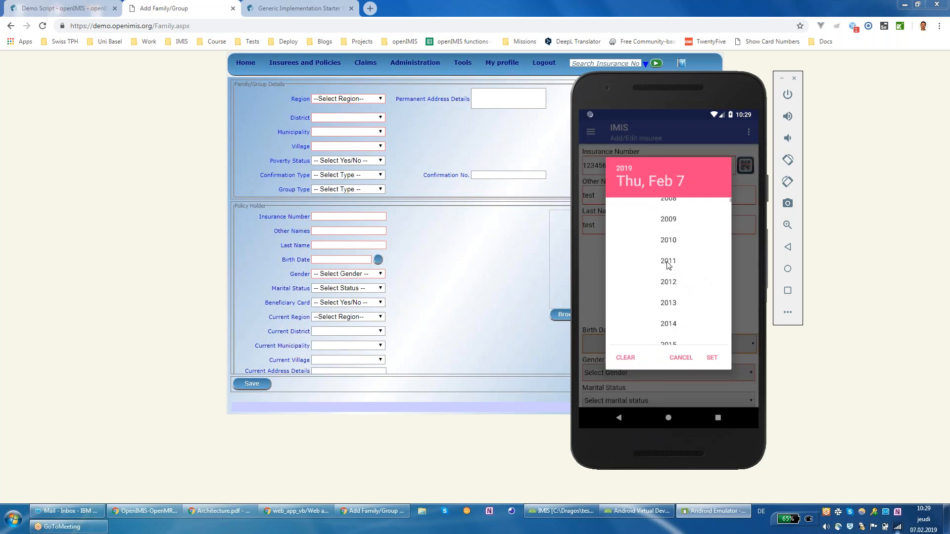
pyautogui.click(669, 219)
pyautogui.click(668, 267)
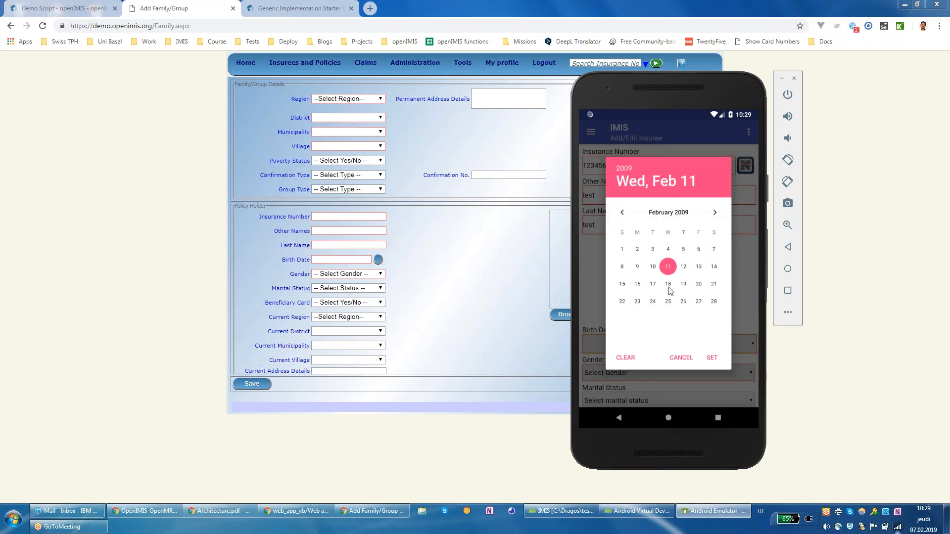
pyautogui.click(711, 357)
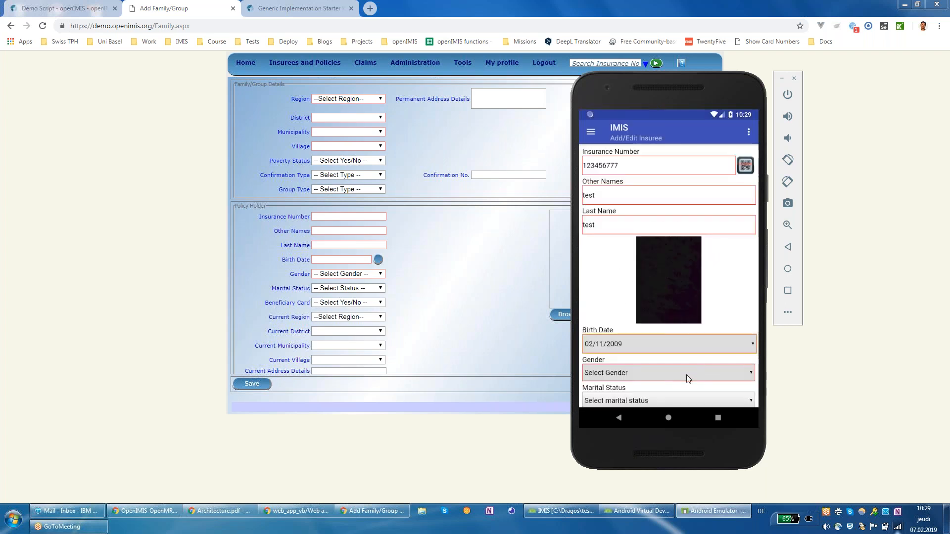
# Step: Set the insuree's gender to Female and save the record
pyautogui.click(667, 364)
pyautogui.click(636, 281)
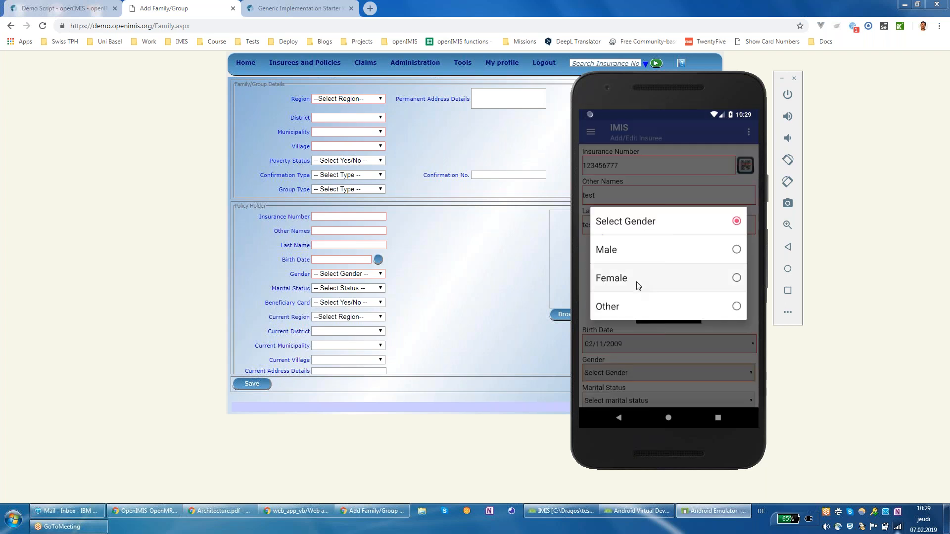
pyautogui.moveTo(665, 328); pyautogui.dragTo(728, 175)
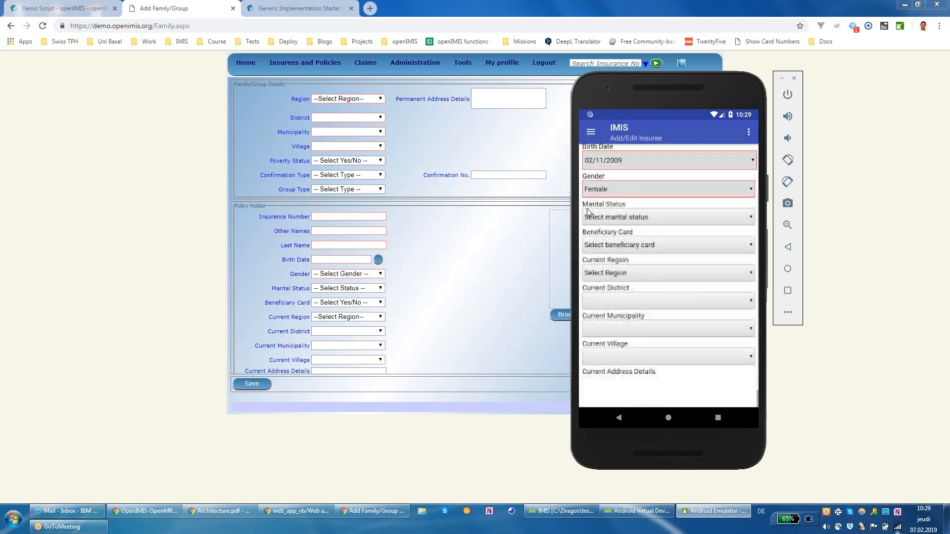
pyautogui.moveTo(635, 317); pyautogui.dragTo(681, 207)
pyautogui.moveTo(647, 345); pyautogui.dragTo(673, 255)
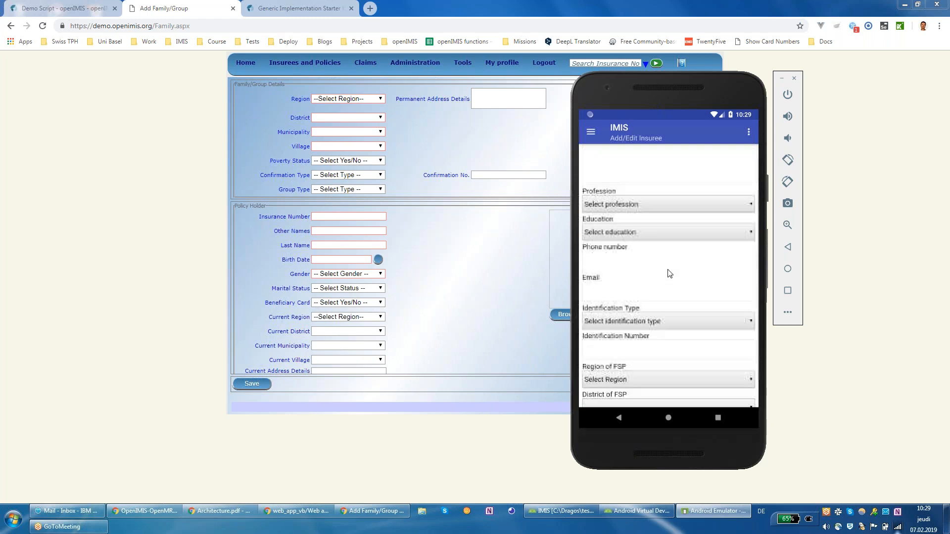
pyautogui.moveTo(663, 340); pyautogui.dragTo(691, 256)
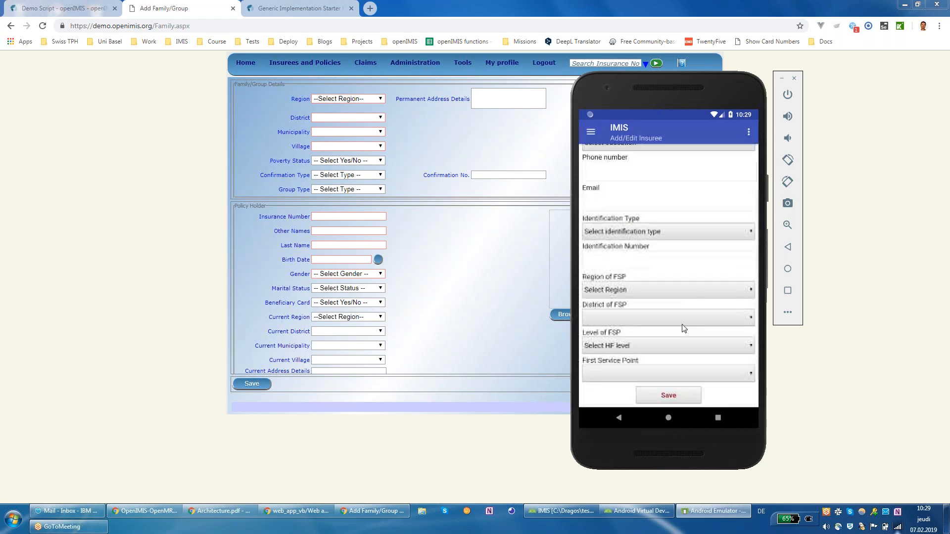
pyautogui.click(678, 399)
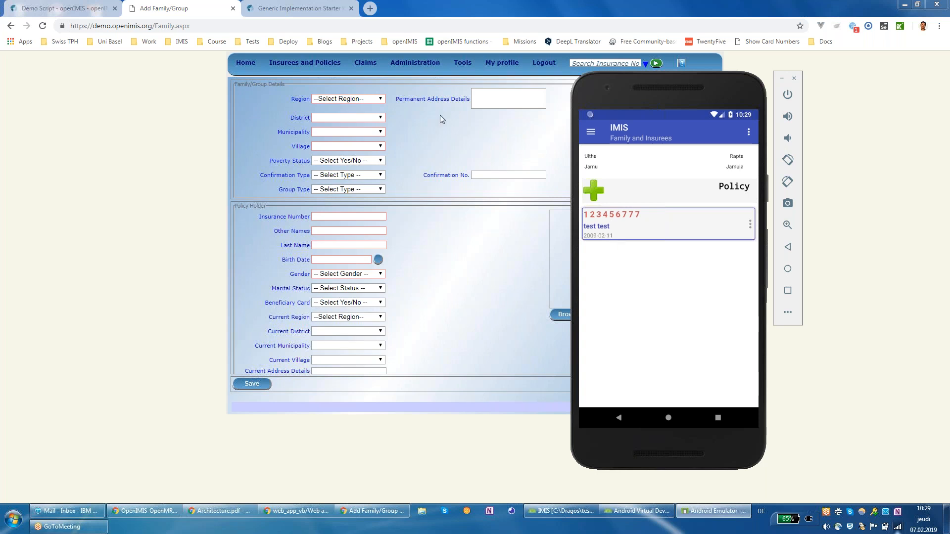
# Step: Use the green plus on Family and Insurees to add another insuree
pyautogui.moveTo(305, 62)
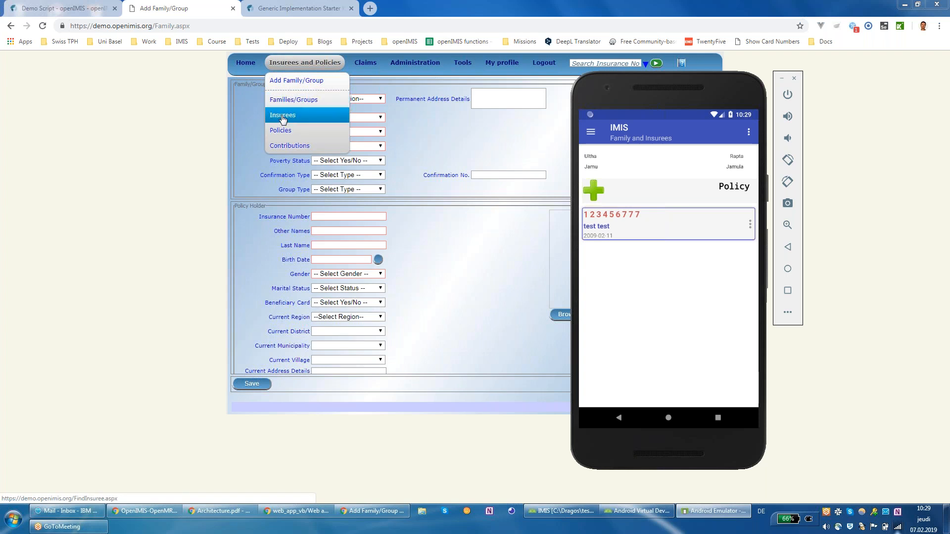
pyautogui.click(605, 216)
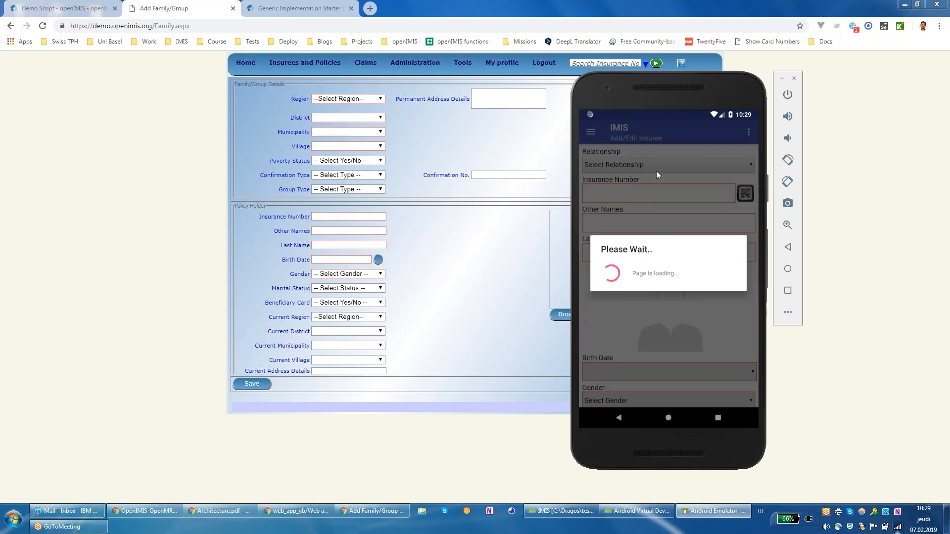
# Step: Set relationship Father/Mother, enter an insurance number and names 'test' 'brother'
pyautogui.click(675, 173)
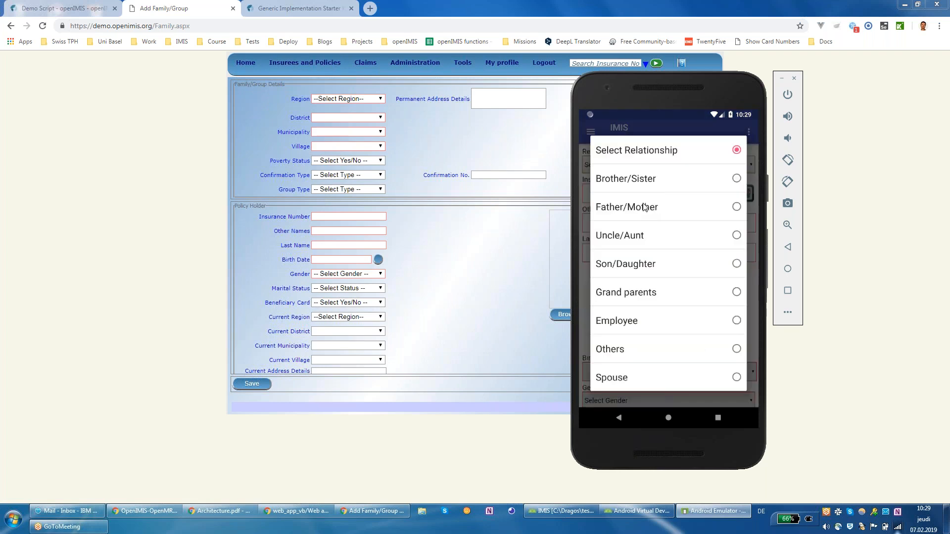
pyautogui.click(645, 207)
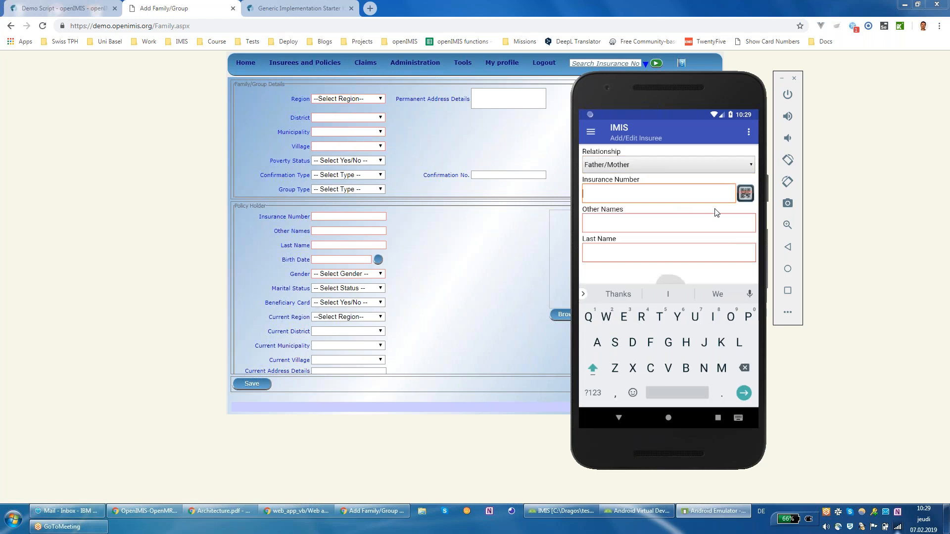
pyautogui.write('12345676')
pyautogui.click(692, 218)
pyautogui.write('test')
pyautogui.press('Tab')
pyautogui.write('brother')
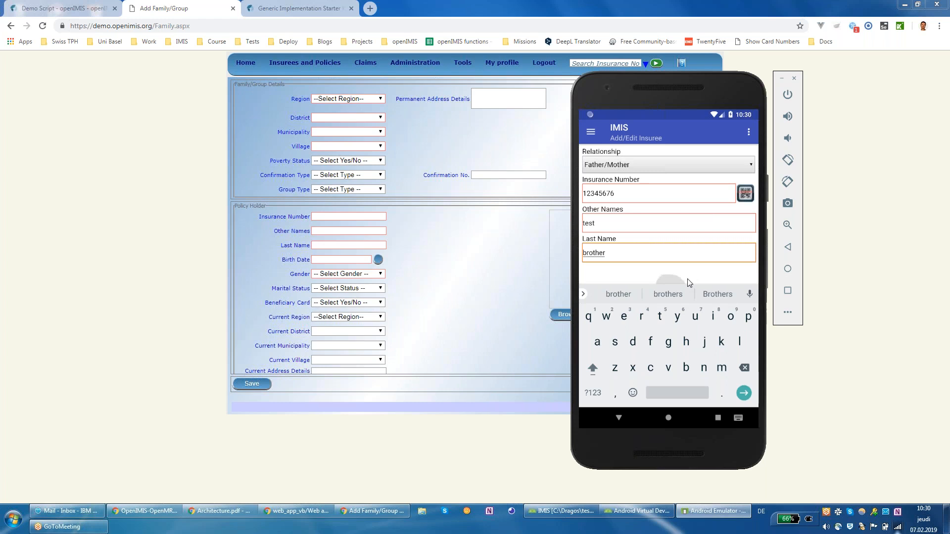
pyautogui.click(714, 267)
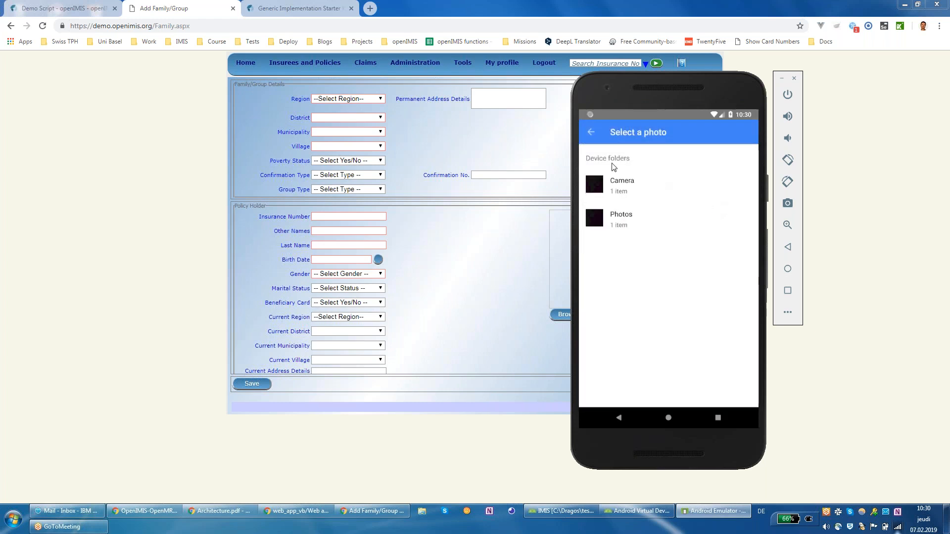
# Step: Choose the photo from the device folder for the new member
pyautogui.click(615, 214)
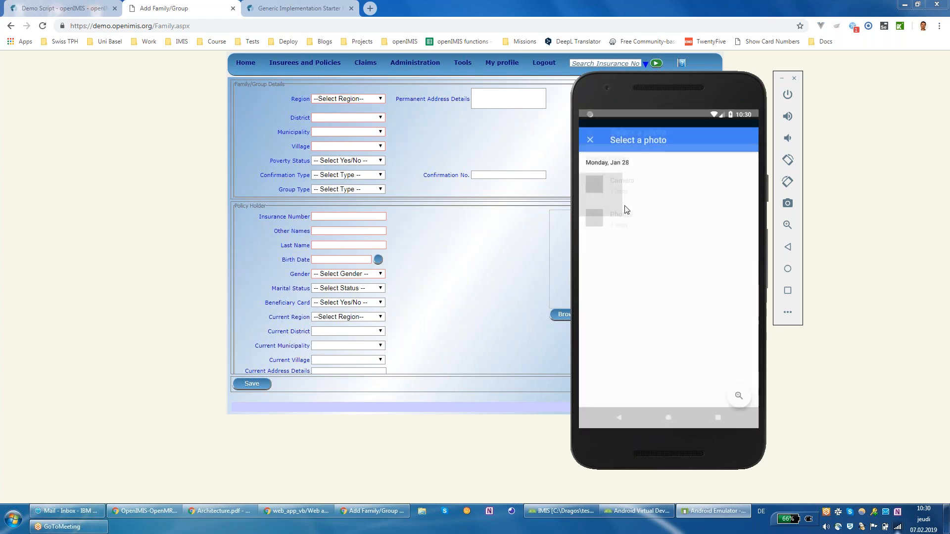
pyautogui.click(598, 187)
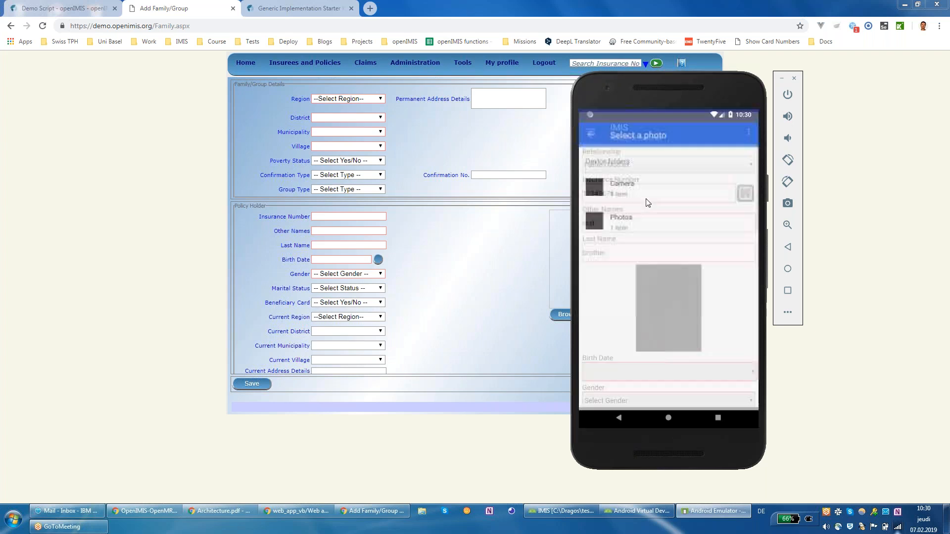
pyautogui.scroll(-2, 717, 322)
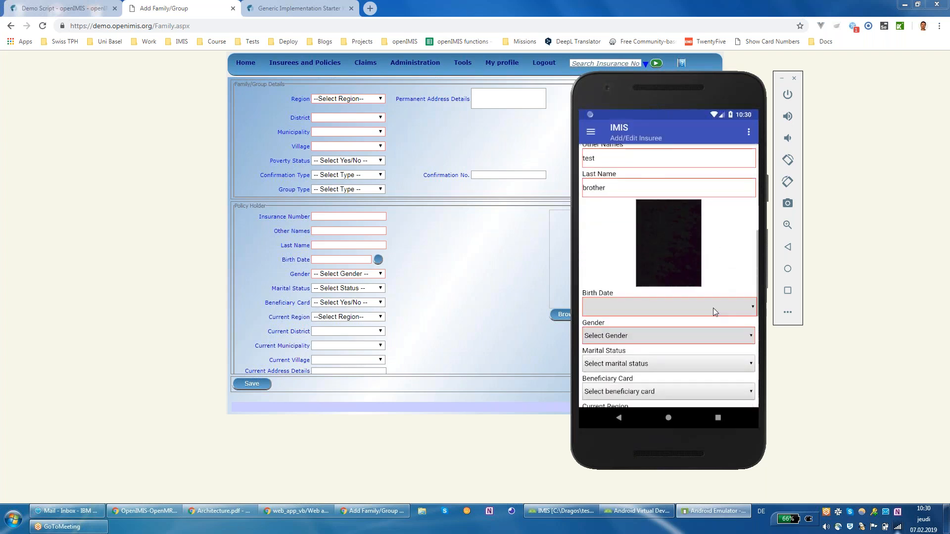
# Step: Set the new member's birth date to 4 February 1992
pyautogui.click(713, 303)
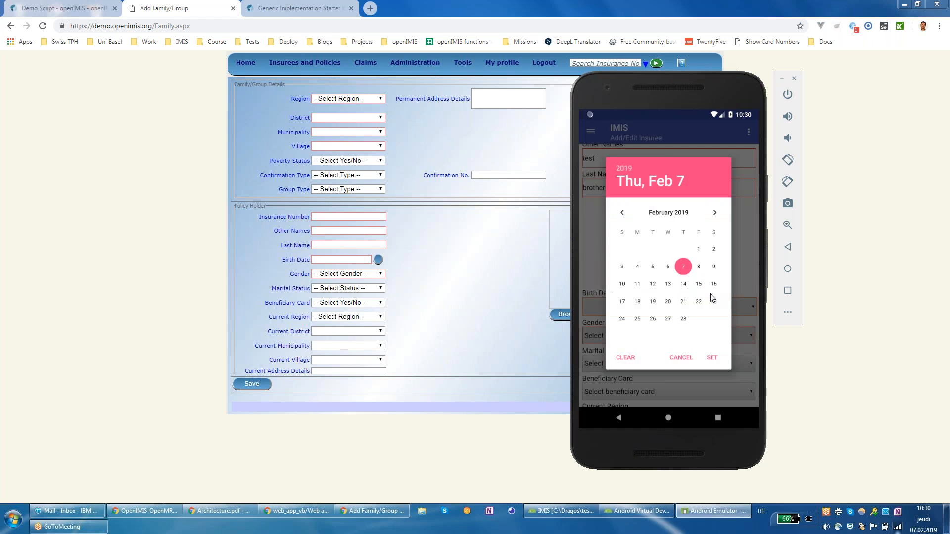
pyautogui.click(627, 168)
pyautogui.moveTo(676, 225); pyautogui.dragTo(658, 295)
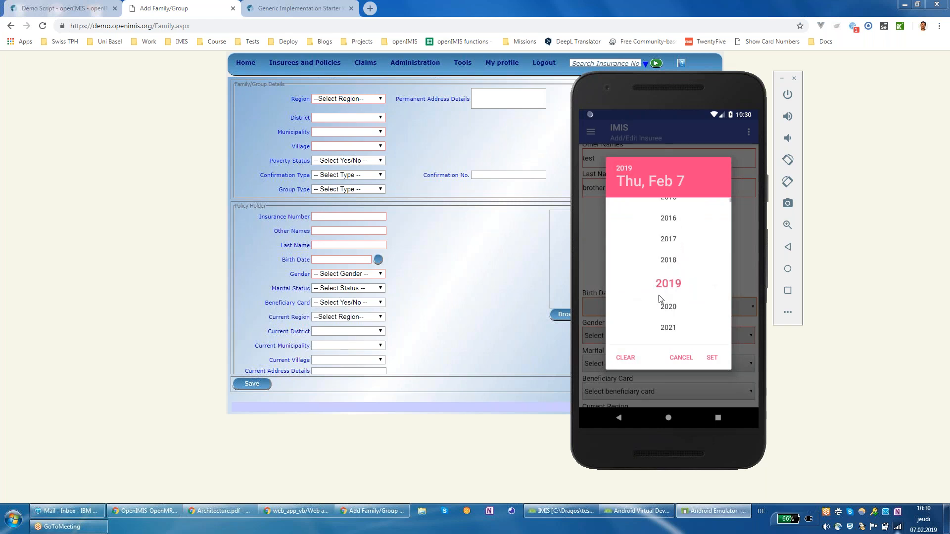
pyautogui.moveTo(671, 236); pyautogui.dragTo(673, 315)
pyautogui.moveTo(674, 230); pyautogui.dragTo(671, 315)
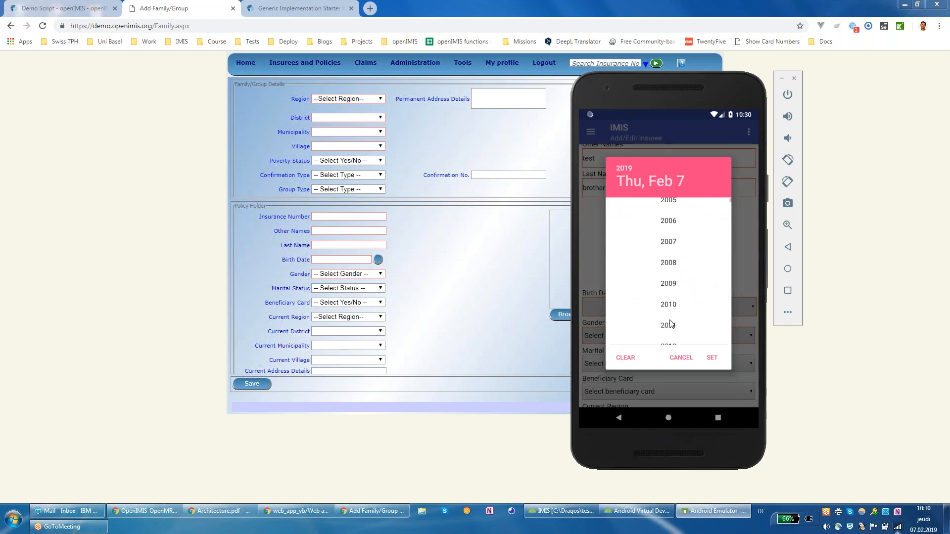
pyautogui.moveTo(668, 218); pyautogui.dragTo(665, 285)
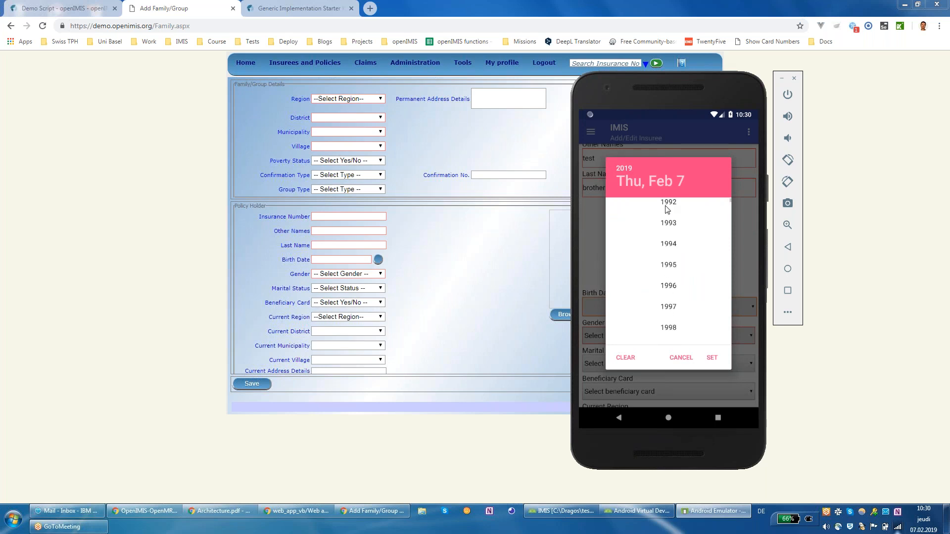
pyautogui.click(683, 243)
pyautogui.click(653, 267)
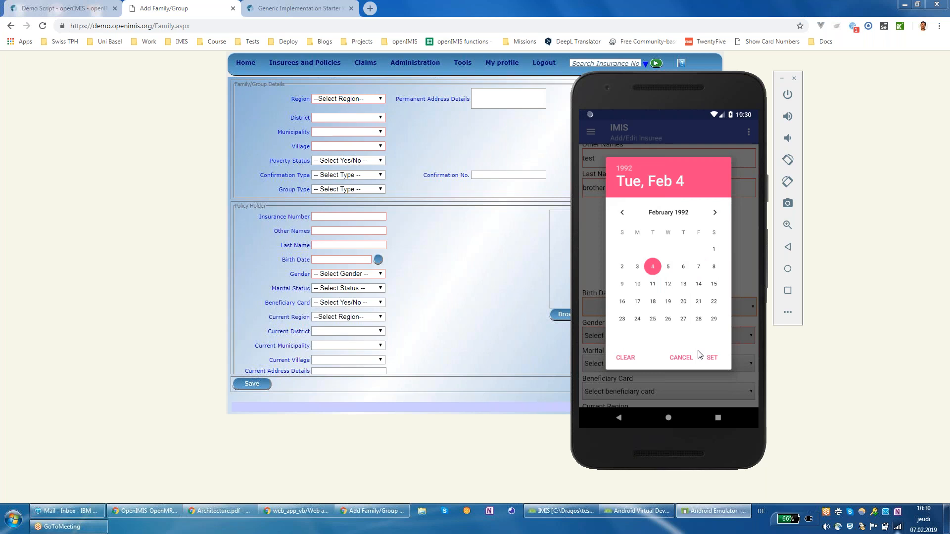
pyautogui.click(712, 357)
# Step: Set the gender to Male and save the second insuree
pyautogui.click(684, 338)
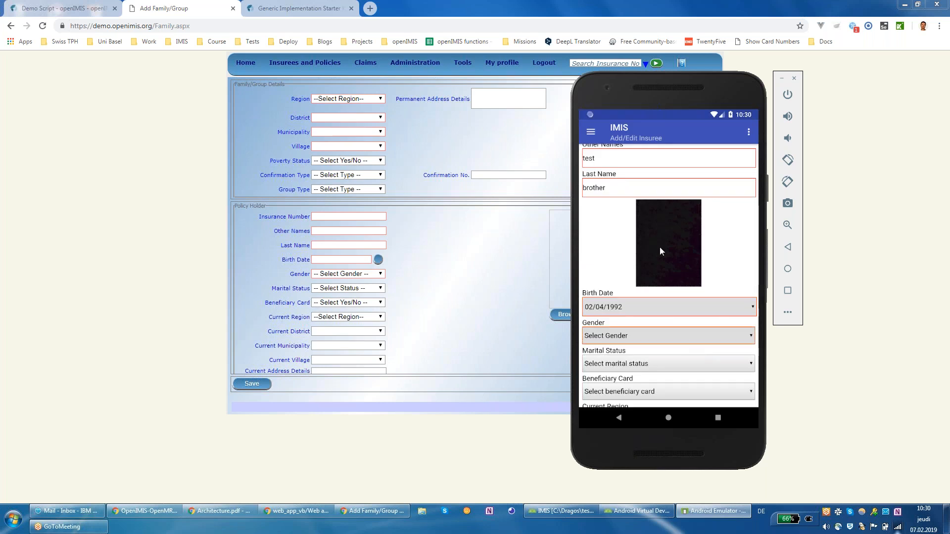
pyautogui.click(669, 257)
pyautogui.scroll(-1, 702, 192)
pyautogui.scroll(-5, 678, 295)
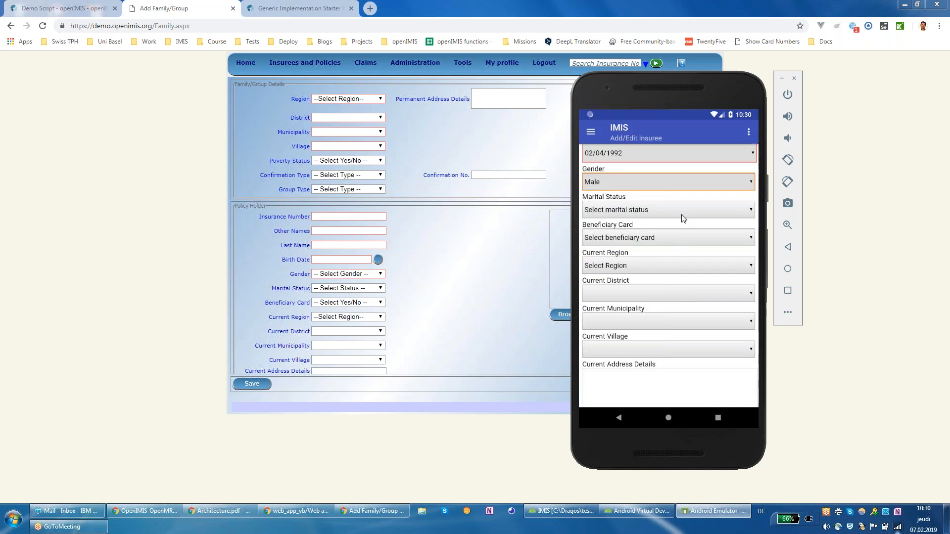
pyautogui.click(616, 295)
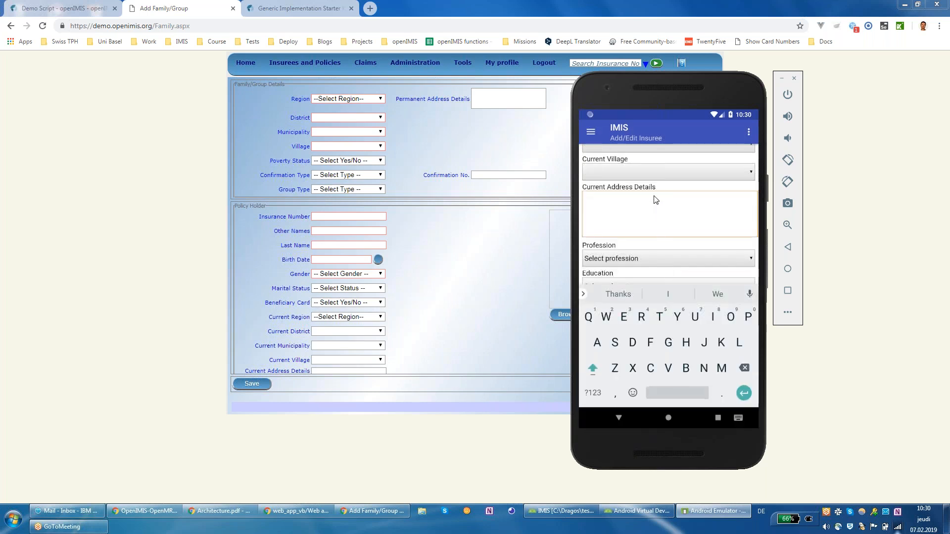
pyautogui.scroll(2, 662, 233)
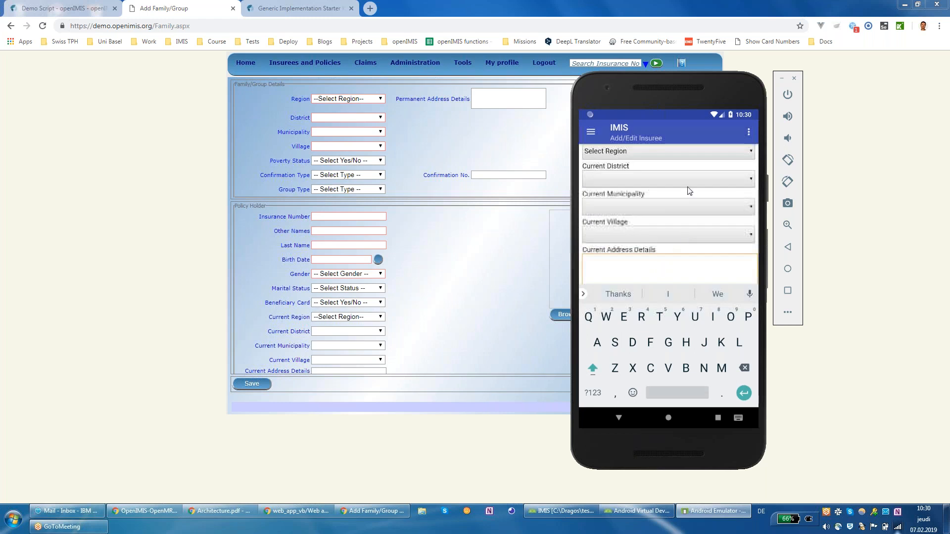
pyautogui.scroll(2, 658, 215)
pyautogui.scroll(-4, 651, 211)
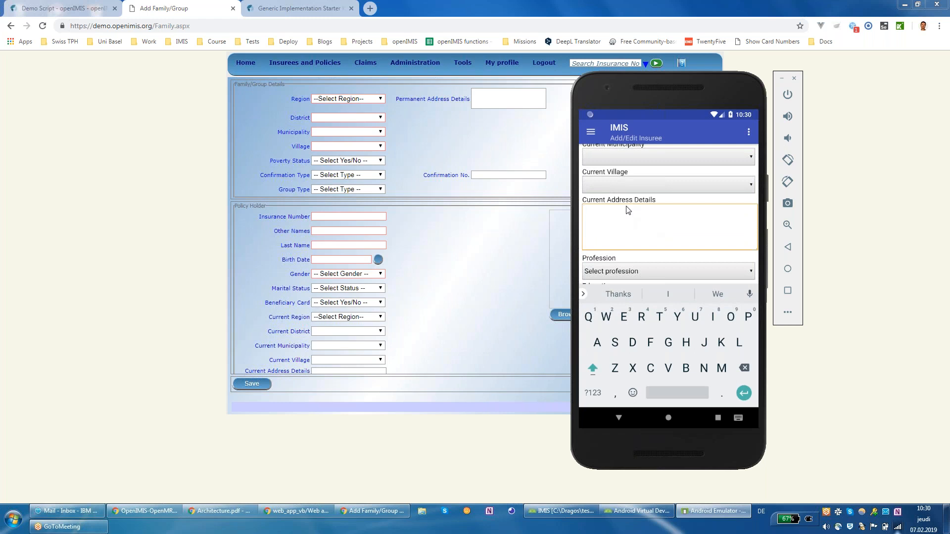
pyautogui.scroll(-3, 647, 165)
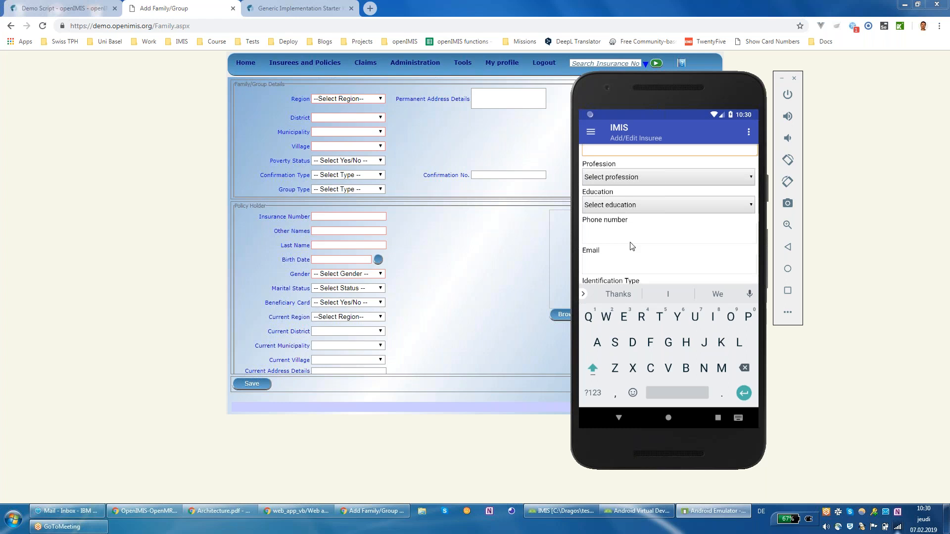
pyautogui.scroll(-3, 673, 198)
pyautogui.scroll(-3, 693, 165)
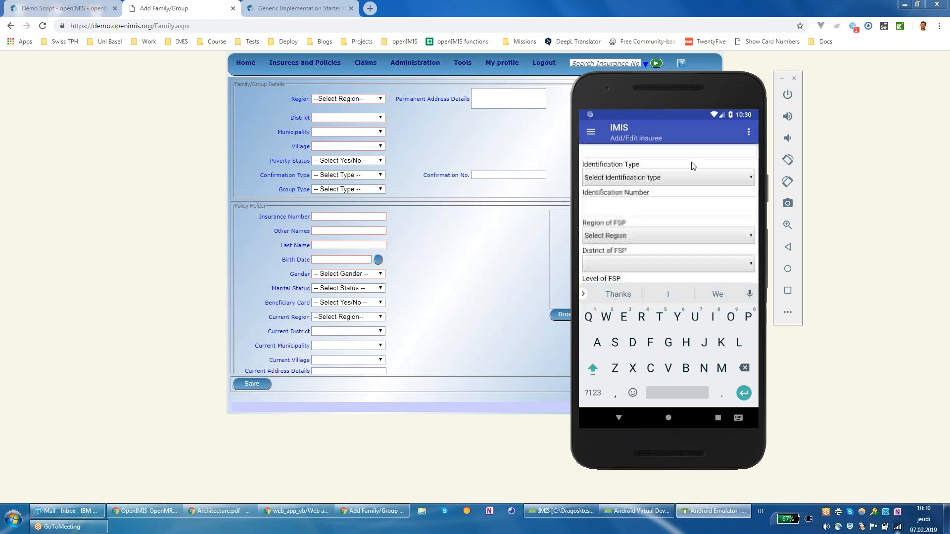
pyautogui.scroll(-1, 704, 154)
pyautogui.click(683, 275)
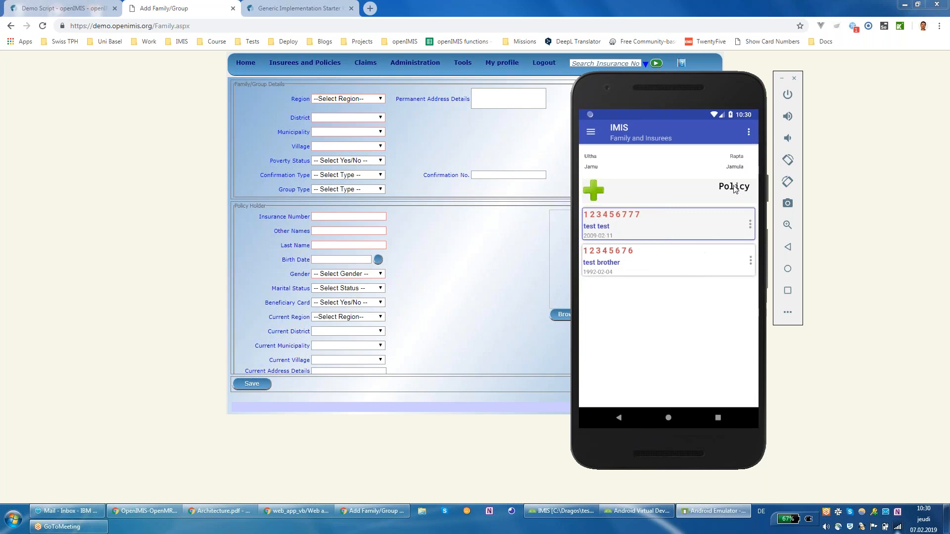
# Step: Open the family's Family and Policies page
pyautogui.click(735, 228)
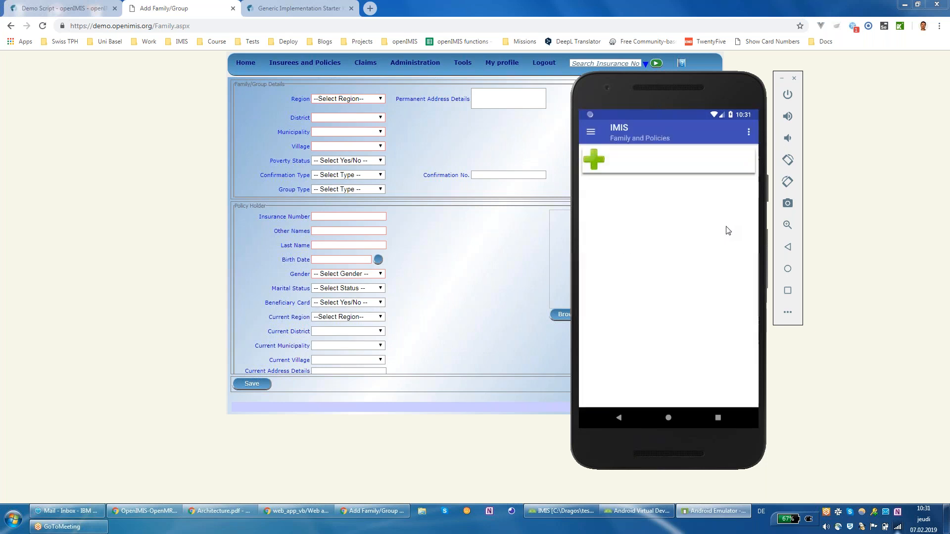
pyautogui.moveTo(319, 62)
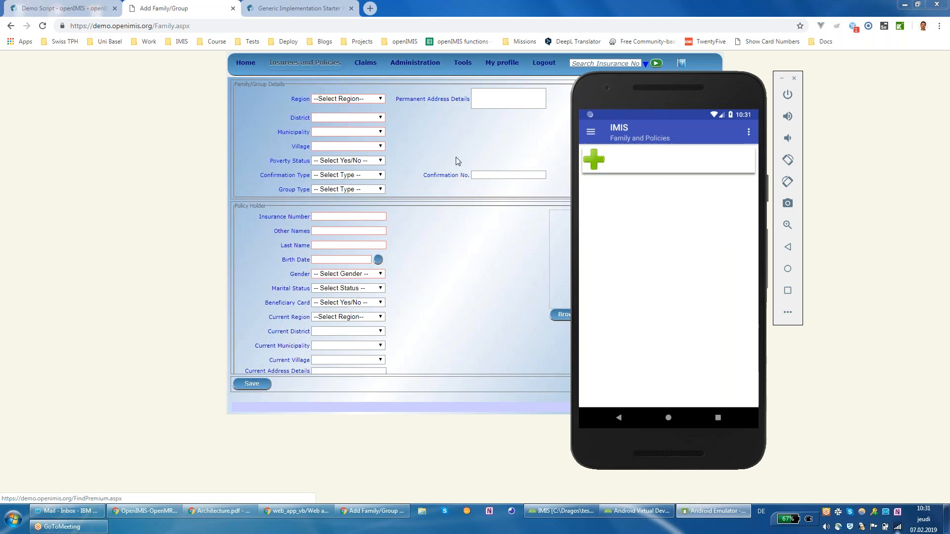
# Step: Add a policy enrolled 1 February 2019 with product BCUL0001 - Basic Cover Ultha
pyautogui.click(595, 160)
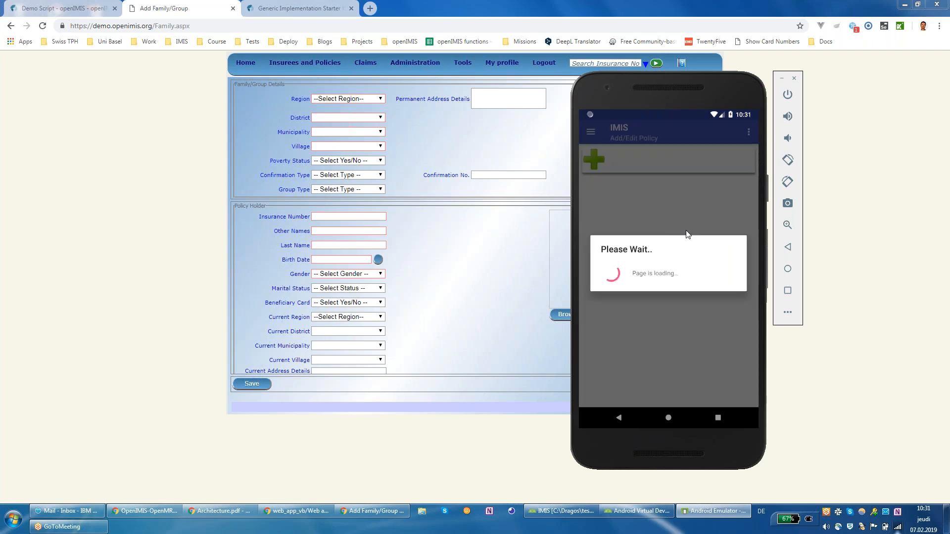
pyautogui.click(716, 165)
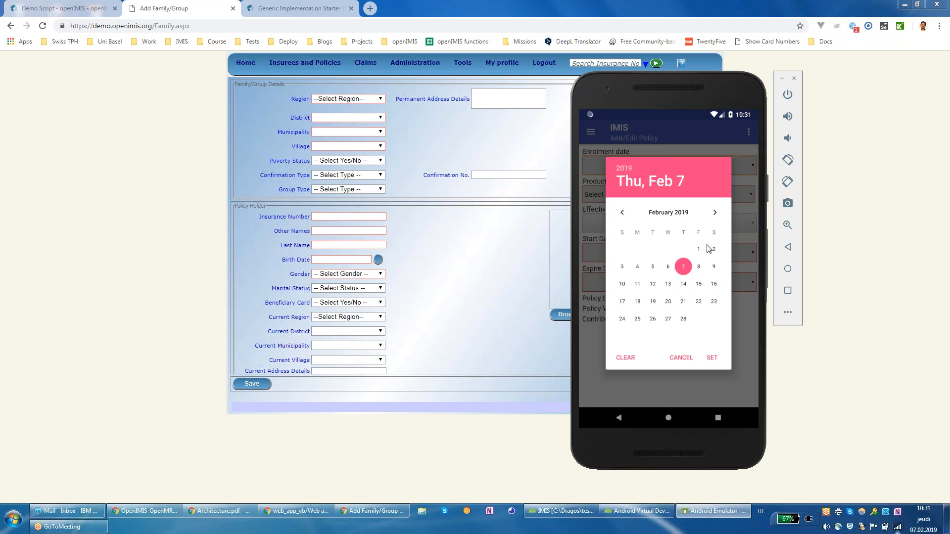
pyautogui.click(699, 250)
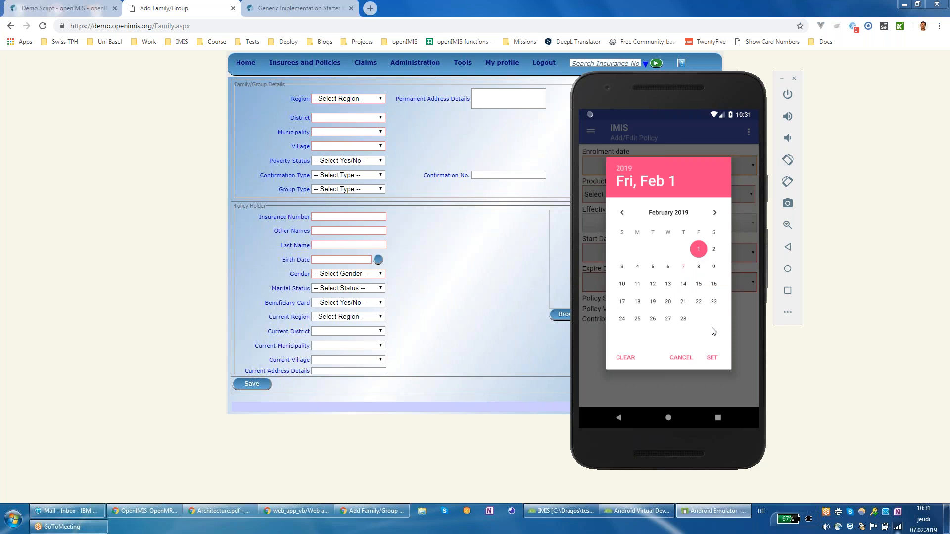
pyautogui.click(712, 358)
pyautogui.click(703, 196)
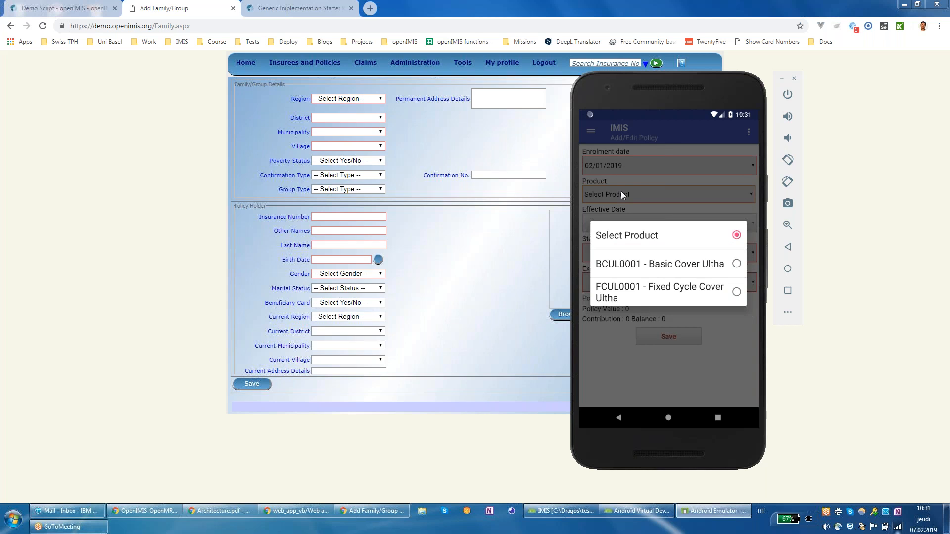
pyautogui.click(698, 264)
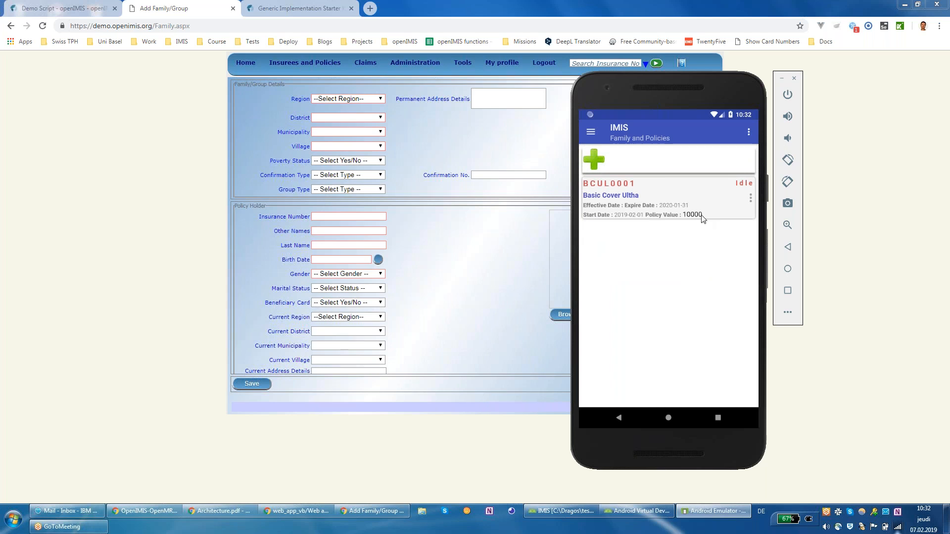
# Step: Open the Payment screen for the BCUL0001 Basic Cover Ultha policy from its action menu
pyautogui.click(750, 198)
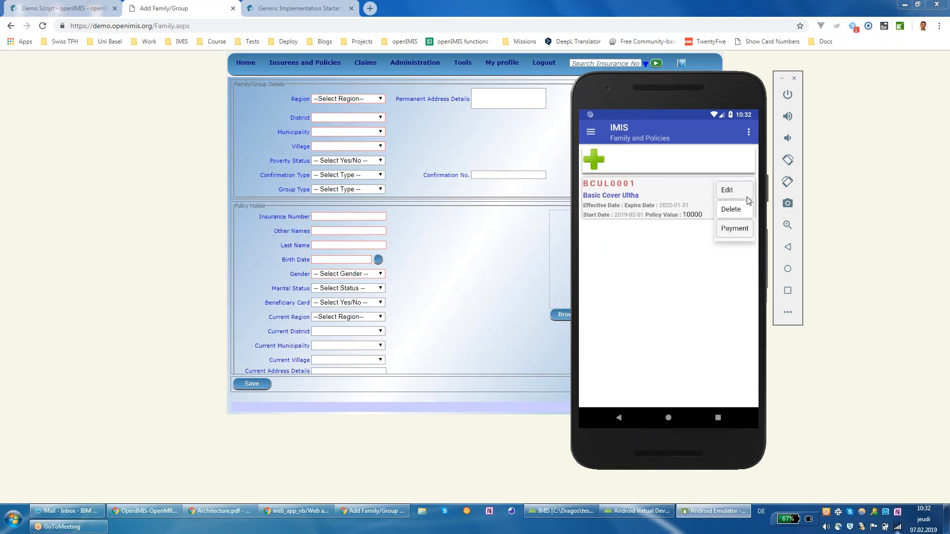
pyautogui.click(742, 230)
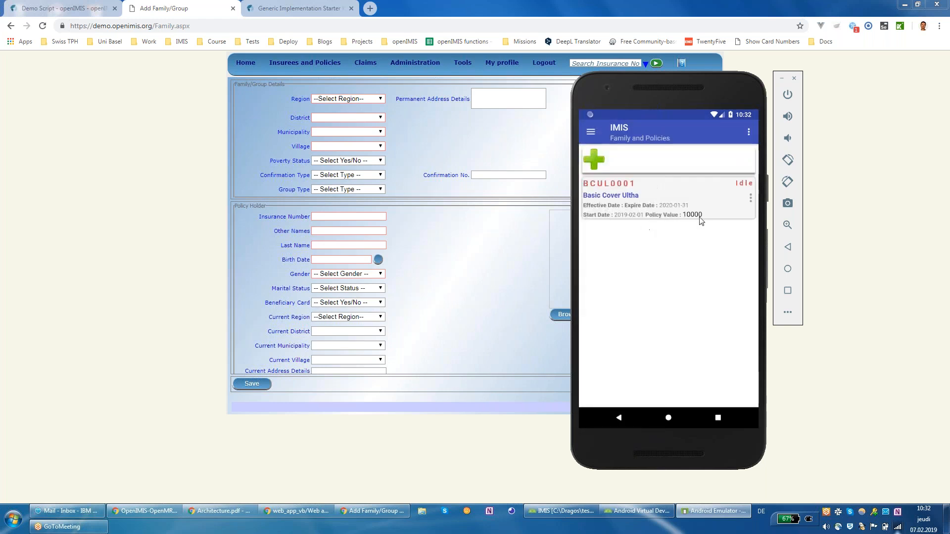
pyautogui.click(750, 197)
pyautogui.click(685, 257)
pyautogui.click(750, 198)
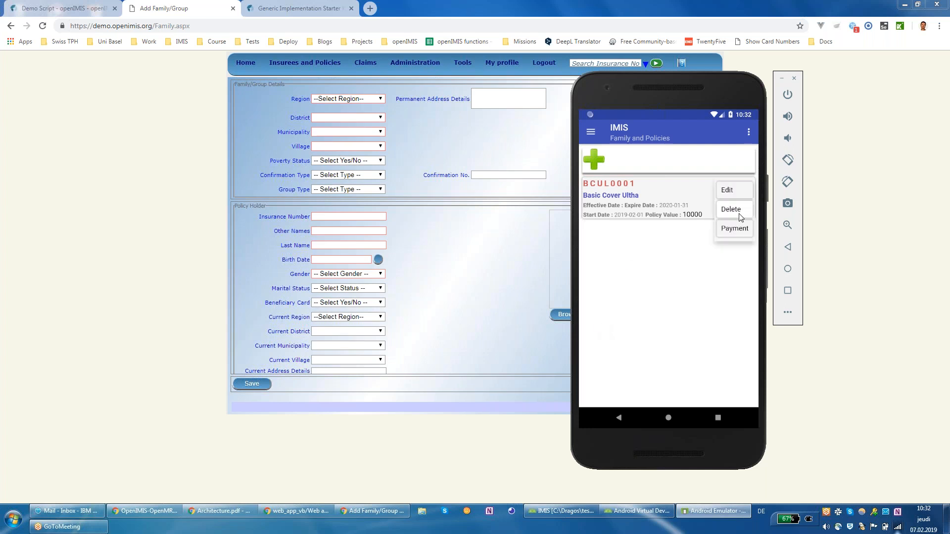
pyautogui.click(740, 233)
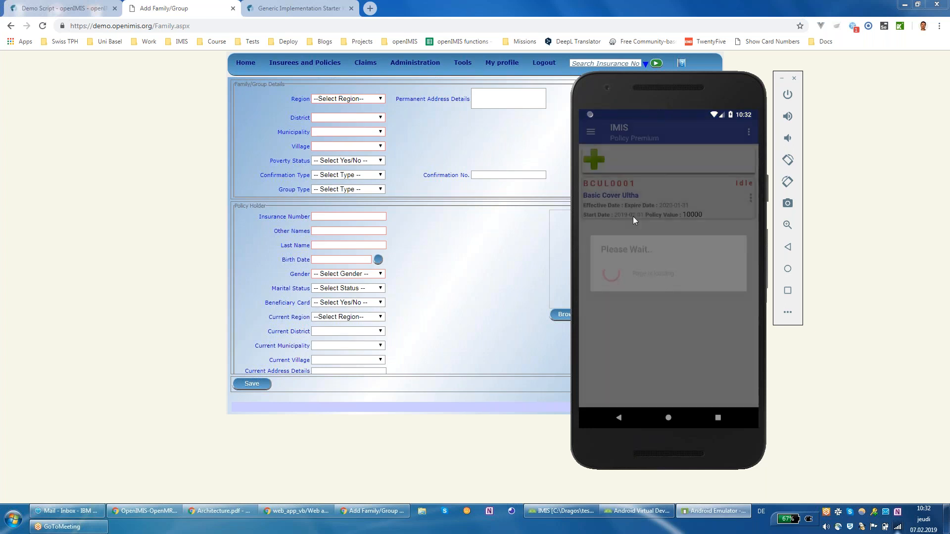
# Step: Start a new contribution with no payer and category Contribution and Others
pyautogui.click(593, 159)
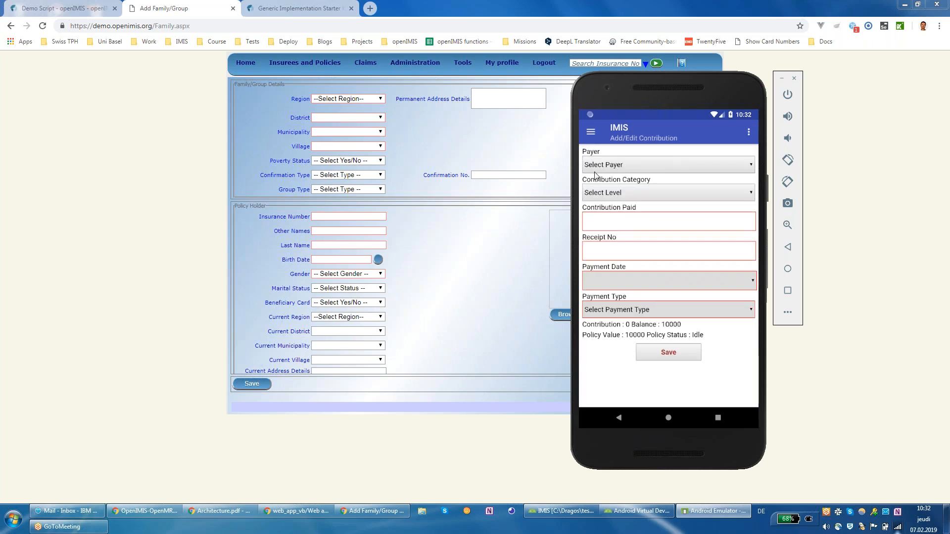
pyautogui.click(625, 169)
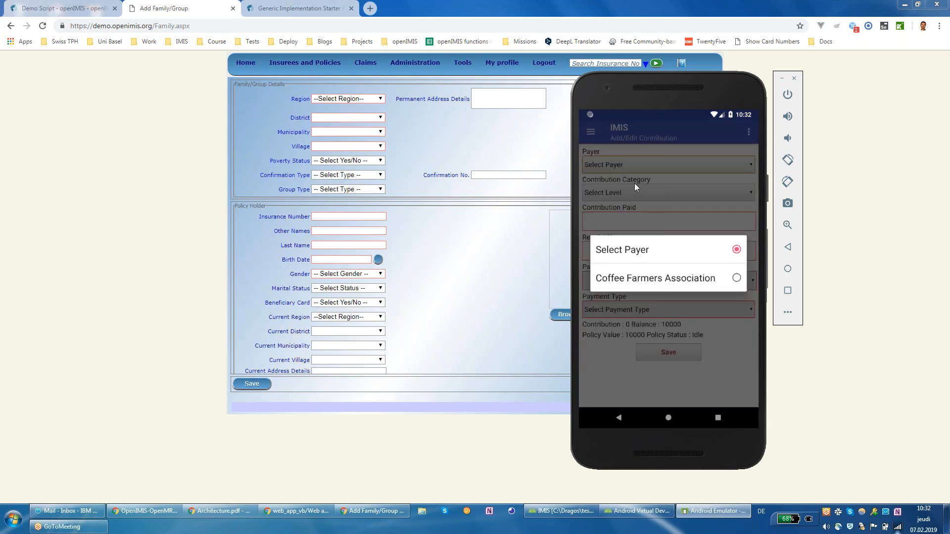
pyautogui.click(677, 252)
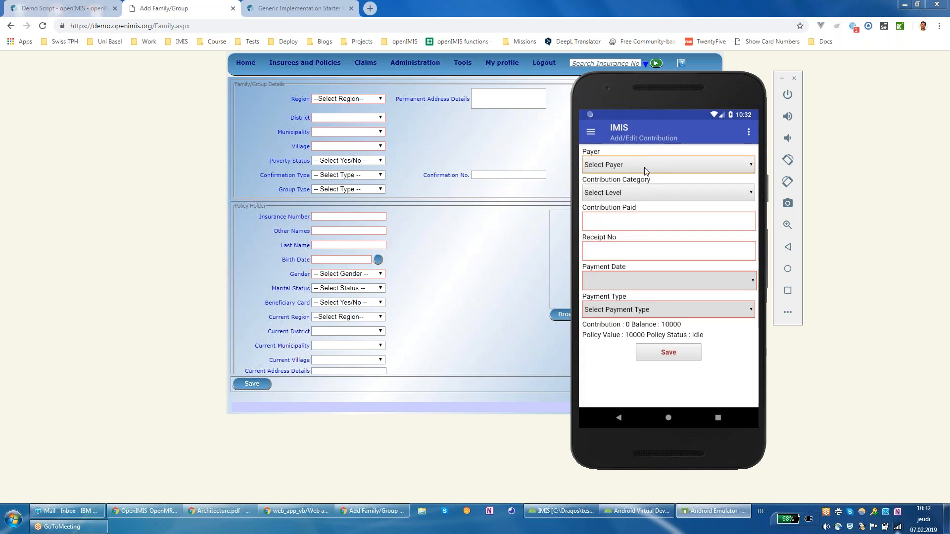
pyautogui.click(654, 197)
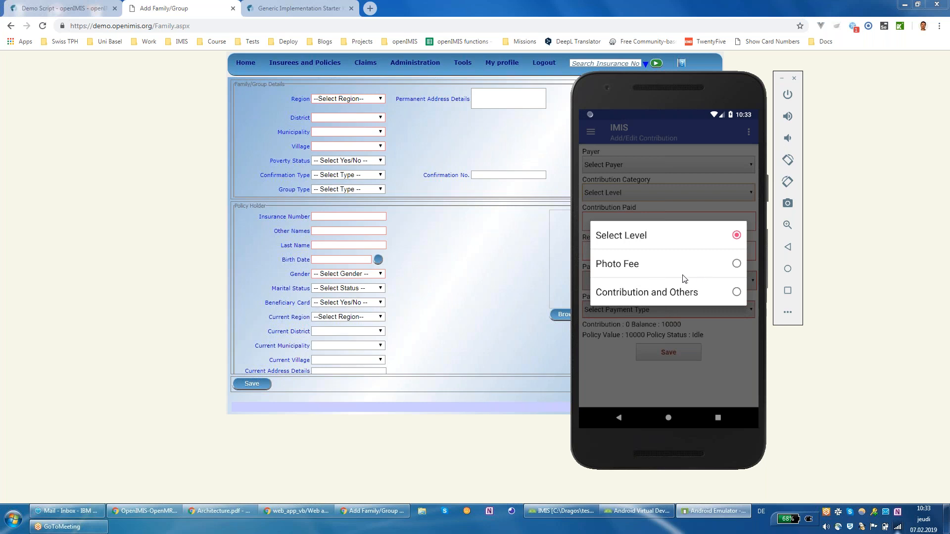
pyautogui.click(689, 293)
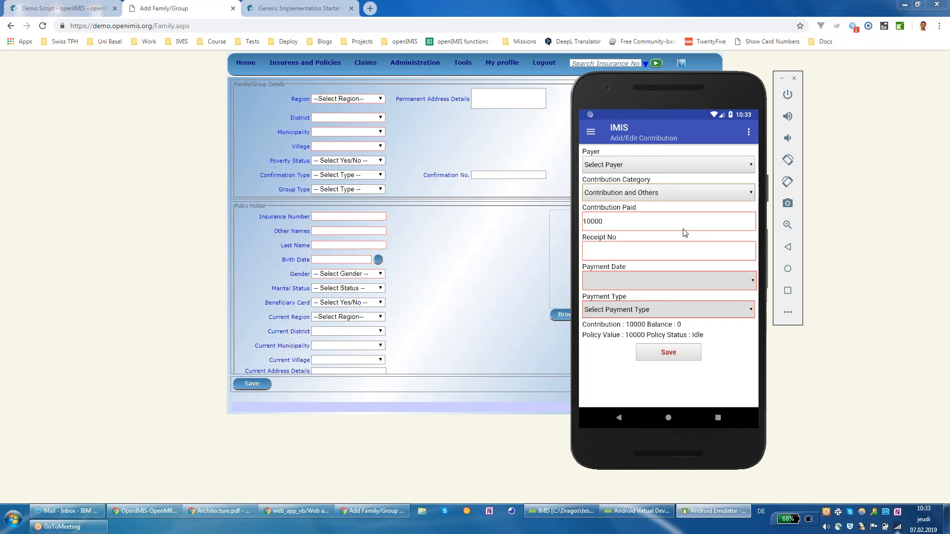
# Step: Enter receipt 1234567, payment date 1 February 2019 and payment type Cash, then save
pyautogui.click(664, 257)
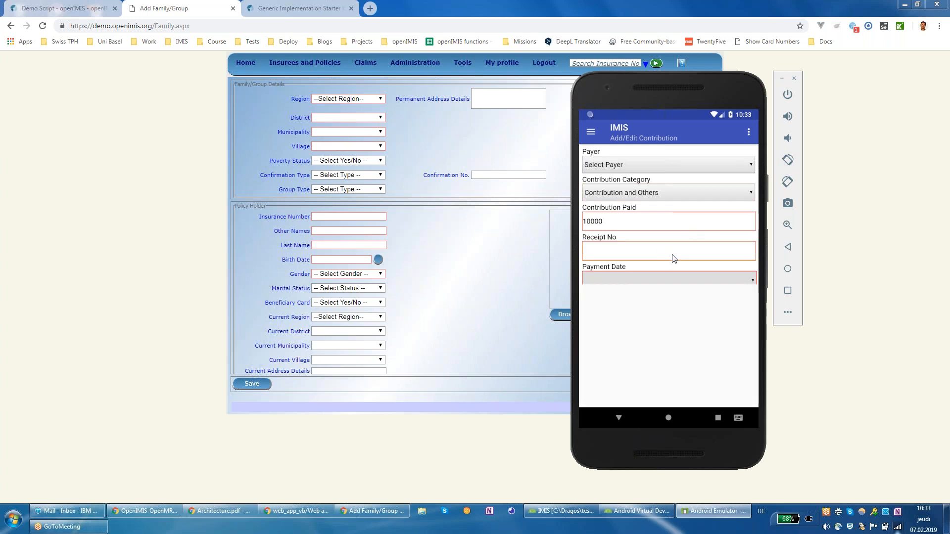
pyautogui.write('1234567')
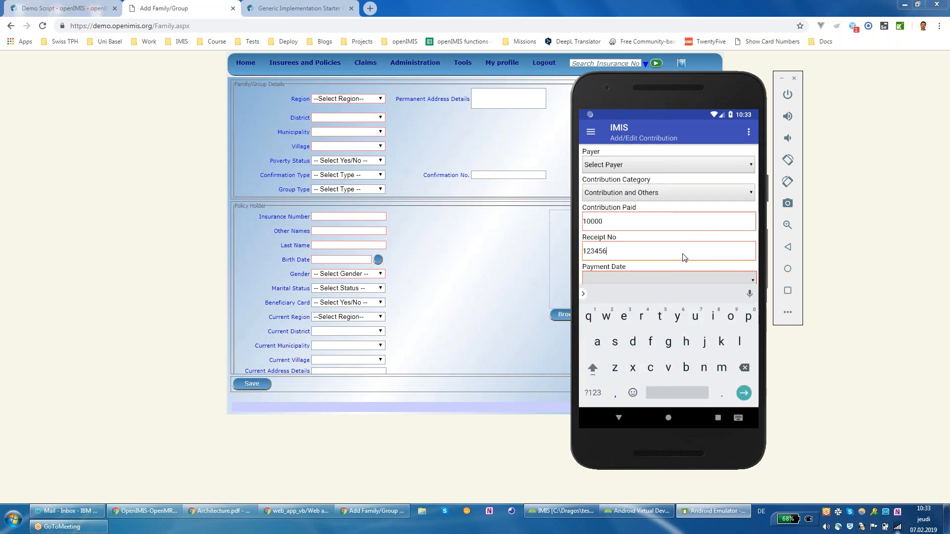
pyautogui.click(672, 276)
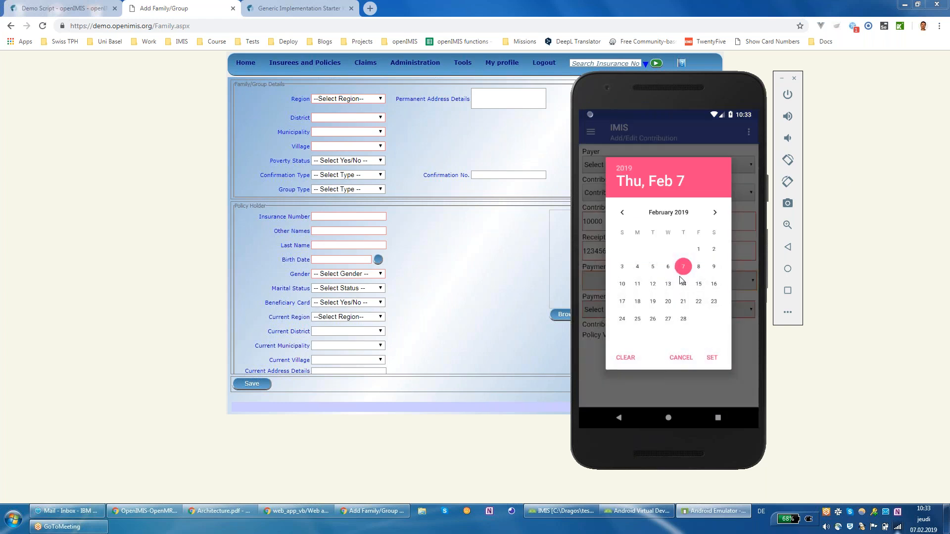
pyautogui.click(699, 249)
pyautogui.click(713, 358)
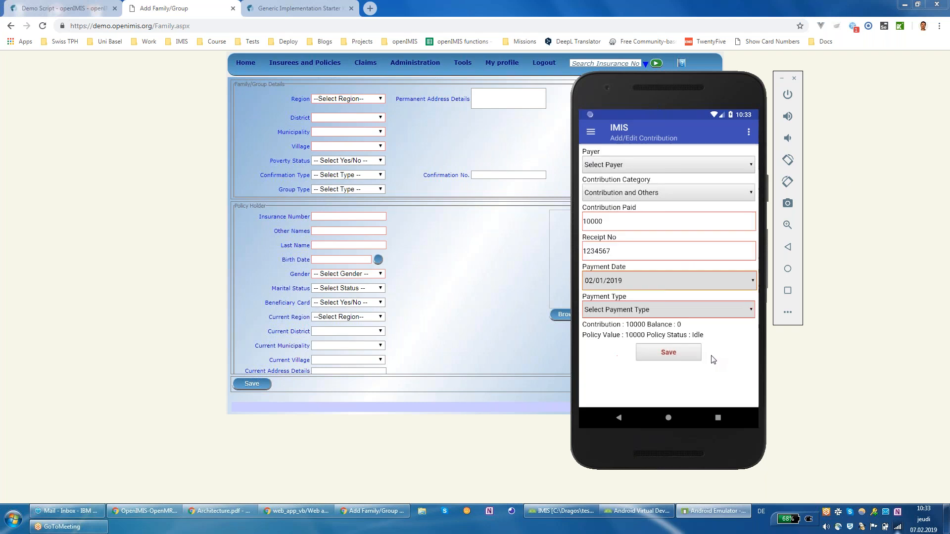
pyautogui.click(694, 312)
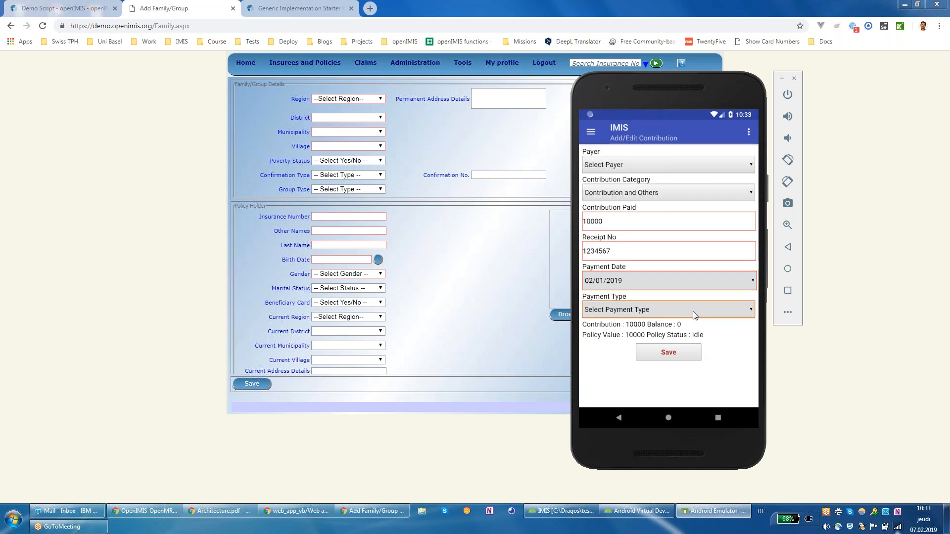
pyautogui.click(651, 253)
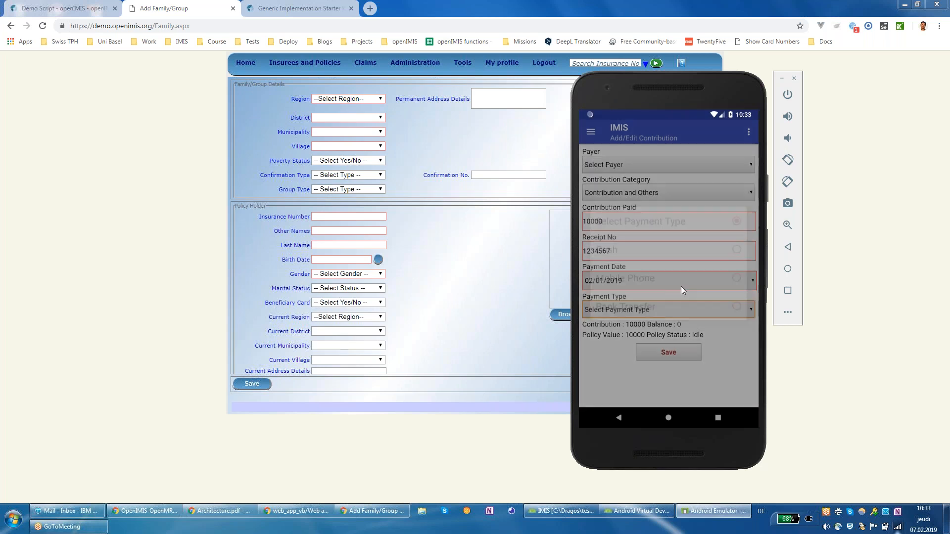
pyautogui.click(682, 352)
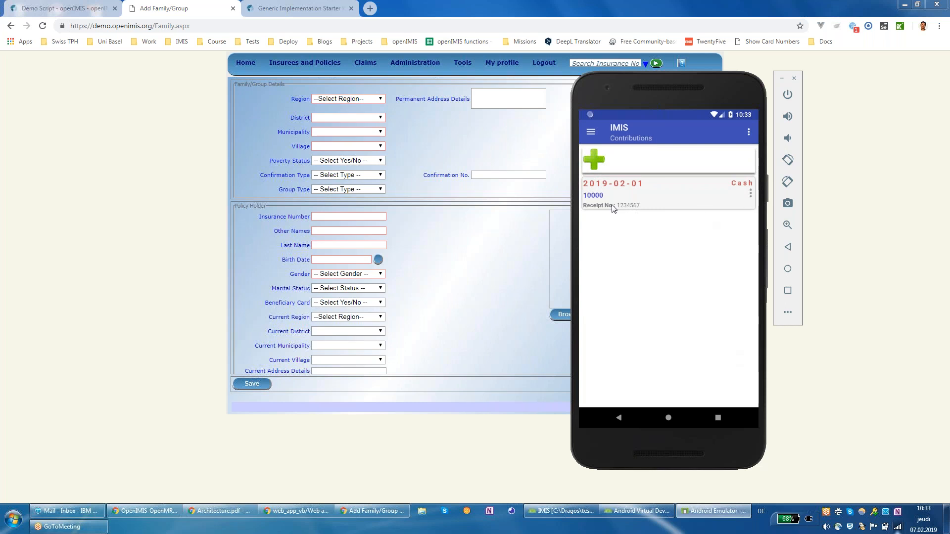
pyautogui.moveTo(317, 67)
# Step: Go to the Synchronize screen and start uploading the offline enrolments
pyautogui.click(592, 131)
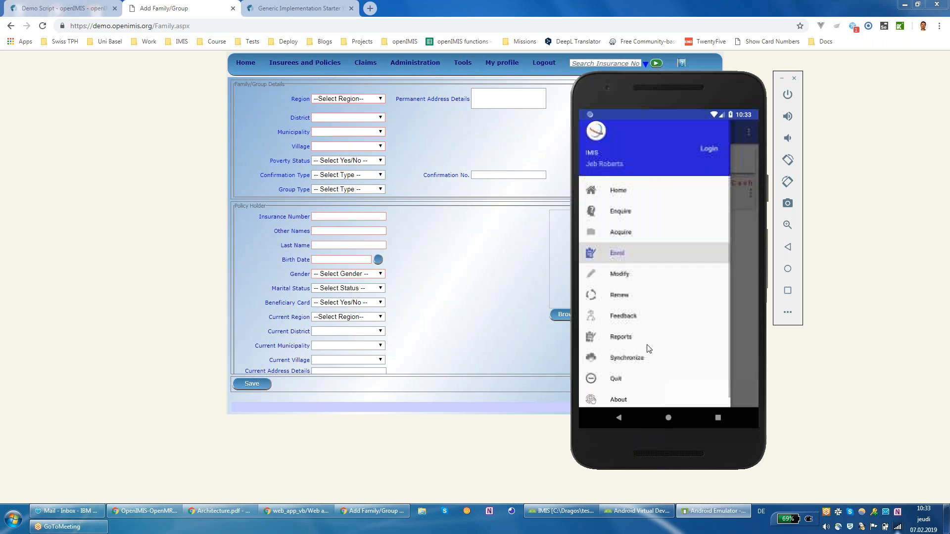
pyautogui.click(645, 366)
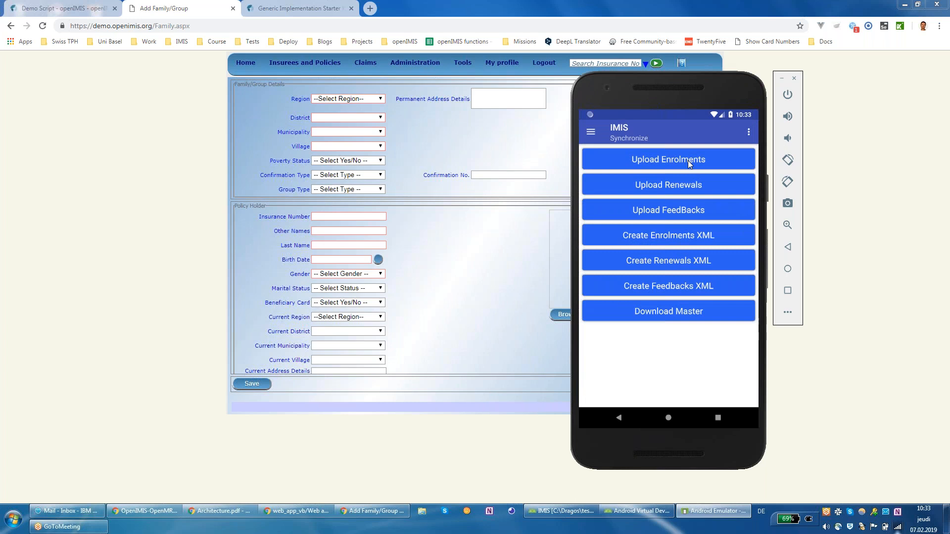
pyautogui.click(706, 264)
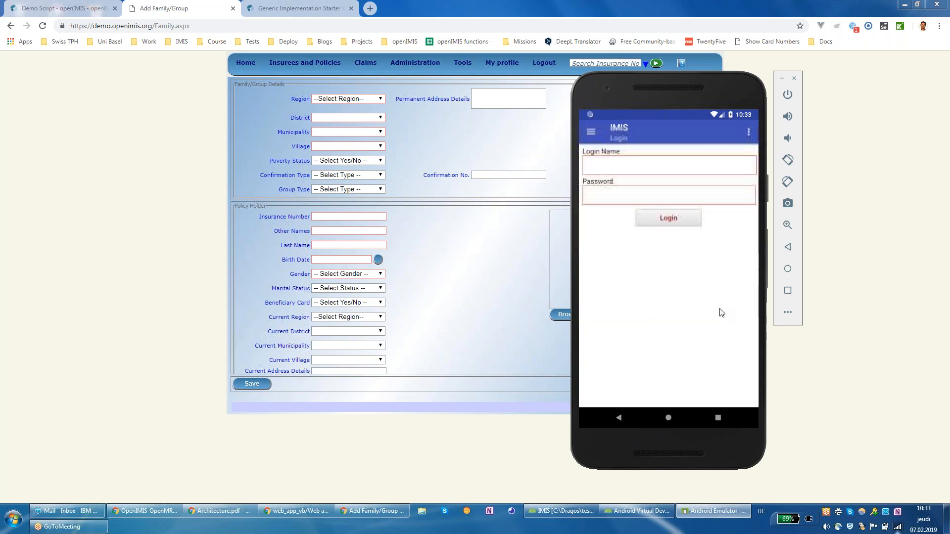
# Step: Sign in with the enrolment officer's login name and password
pyautogui.click(638, 165)
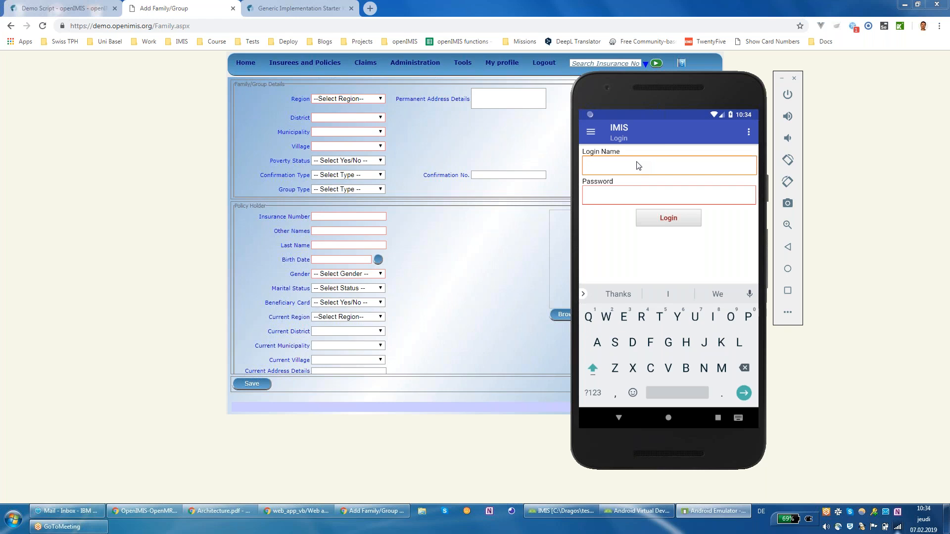
pyautogui.write('sidsri')
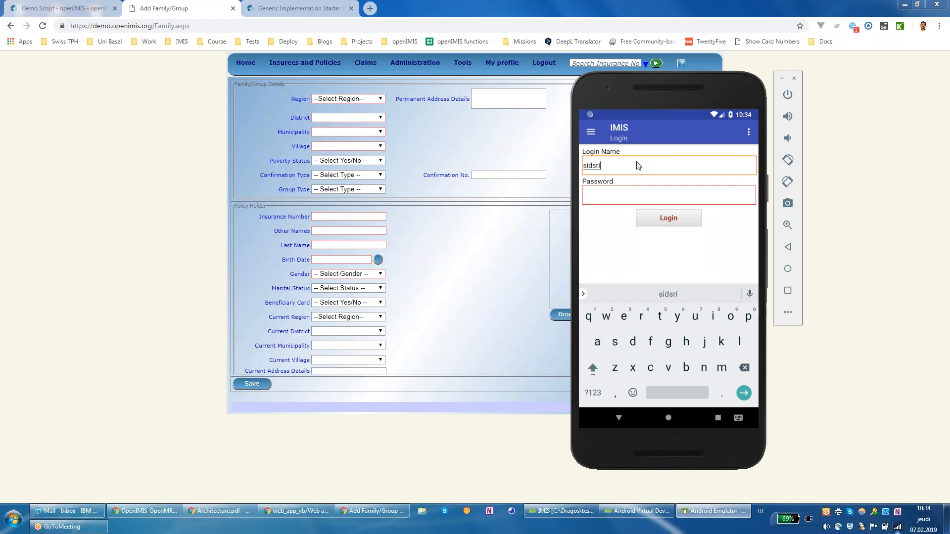
pyautogui.click(622, 197)
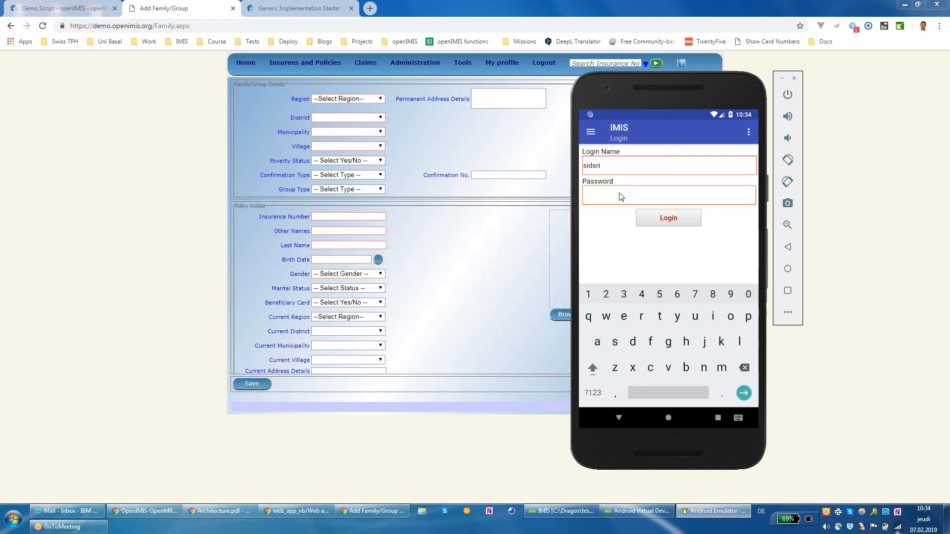
pyautogui.rightClick(2, 453)
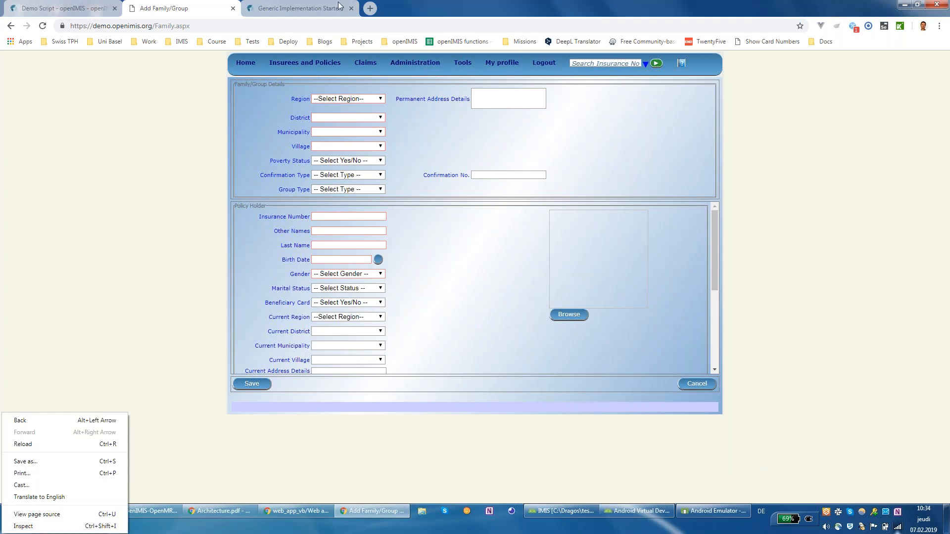
pyautogui.click(709, 520)
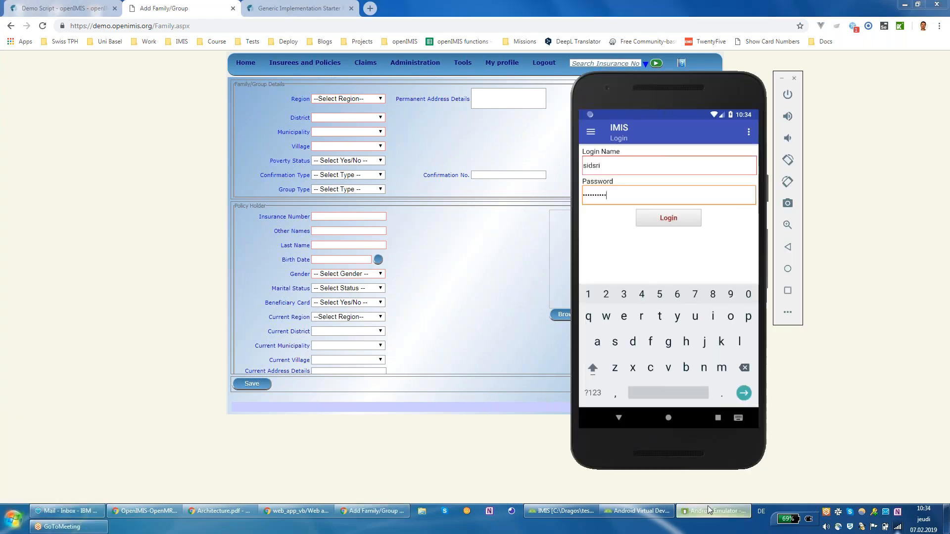
pyautogui.click(677, 222)
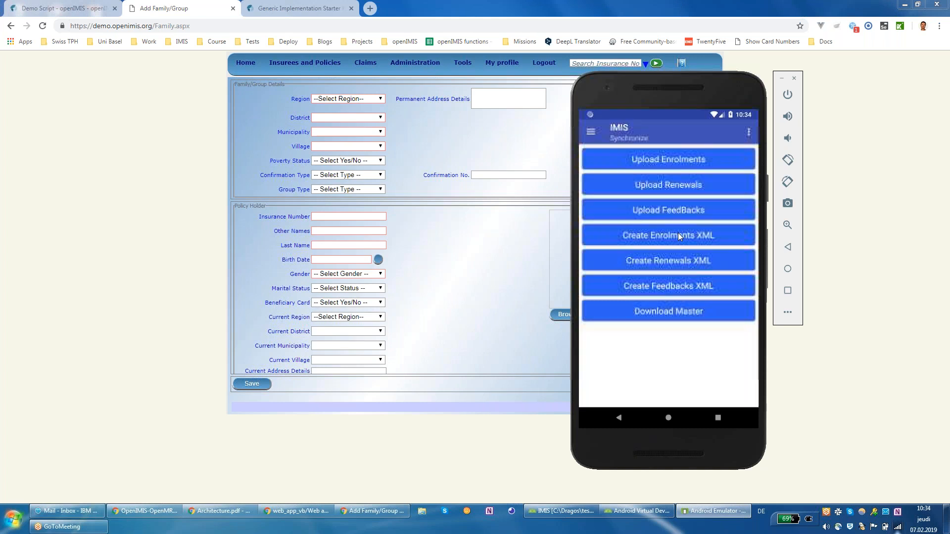
# Step: Upload the family enrolment and acknowledge the 'Family uploaded successfully' message
pyautogui.click(670, 263)
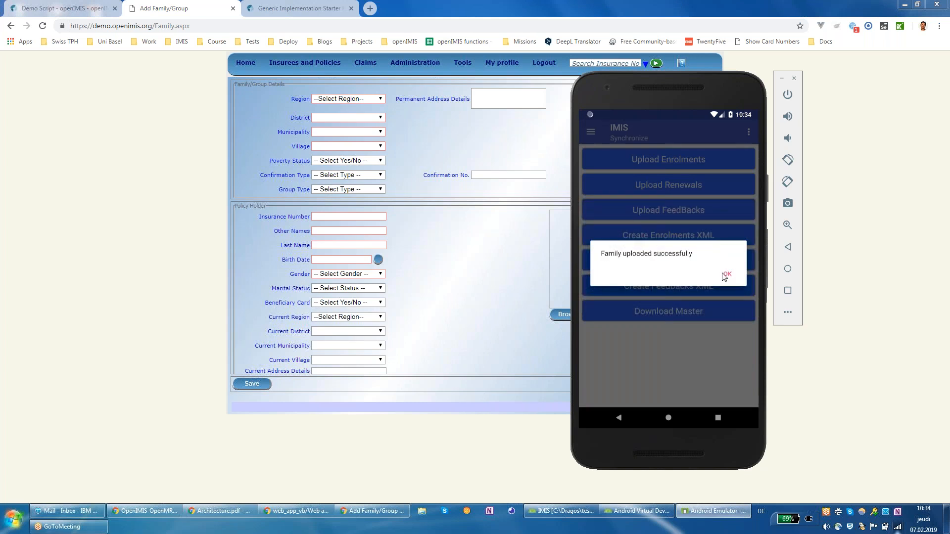
pyautogui.click(726, 275)
pyautogui.moveTo(324, 66)
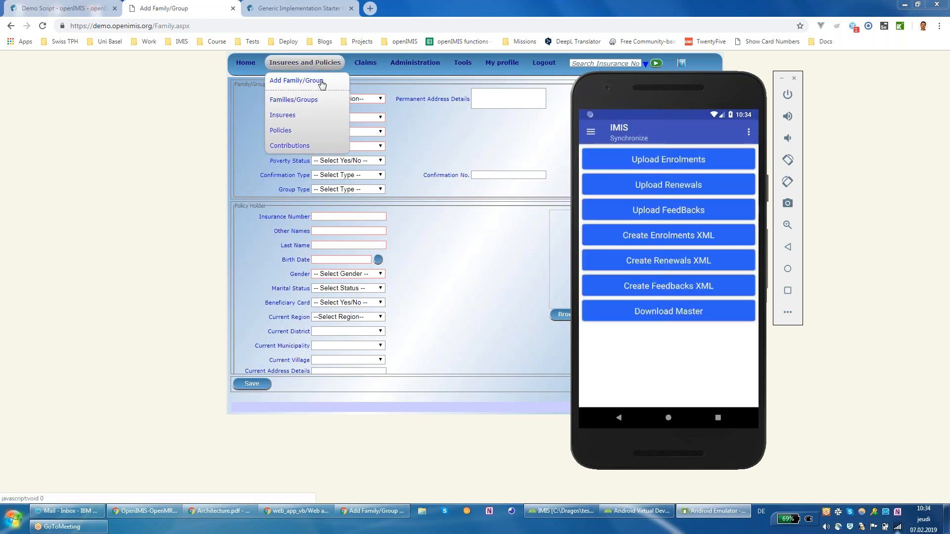
# Step: Search Families/Groups for insurance number 123 and open the found family's overview
pyautogui.click(319, 102)
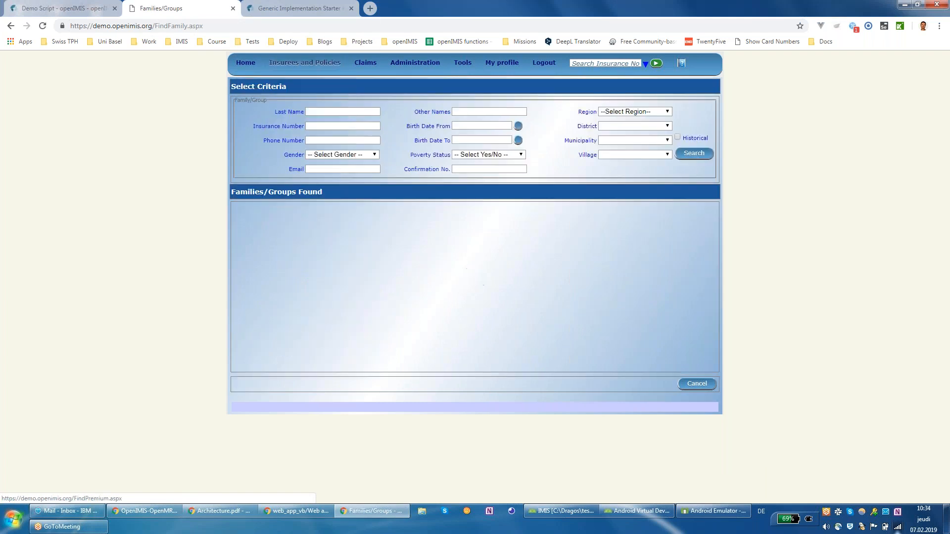
pyautogui.click(351, 127)
pyautogui.write('12345677')
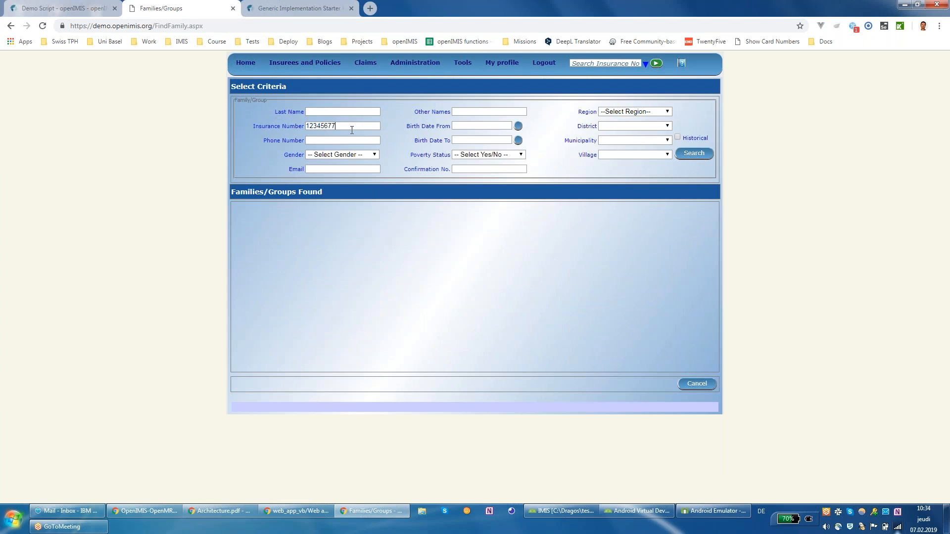
pyautogui.click(694, 154)
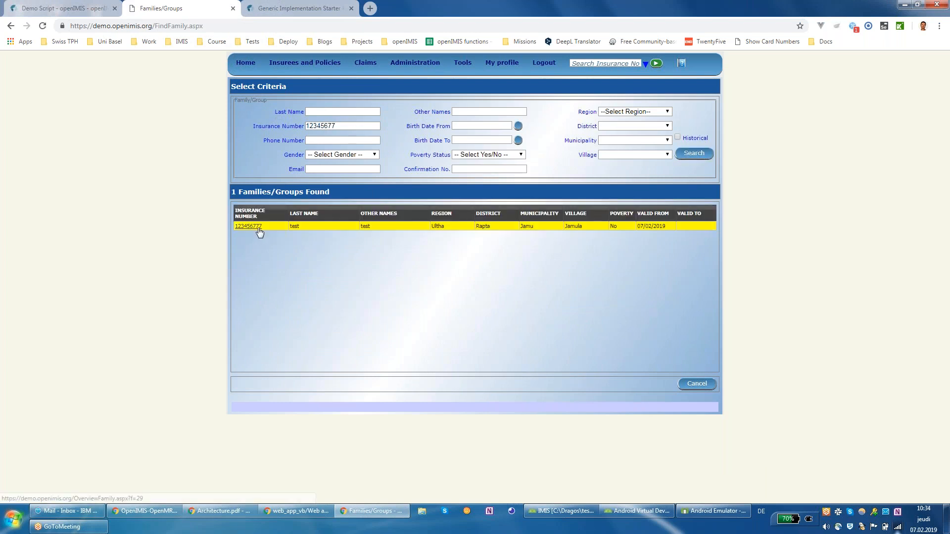
pyautogui.click(250, 227)
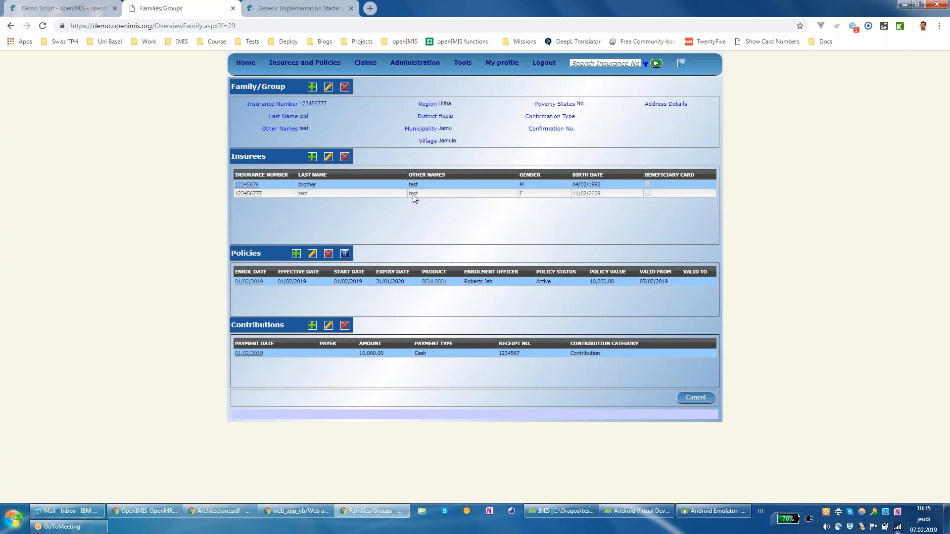
pyautogui.click(716, 509)
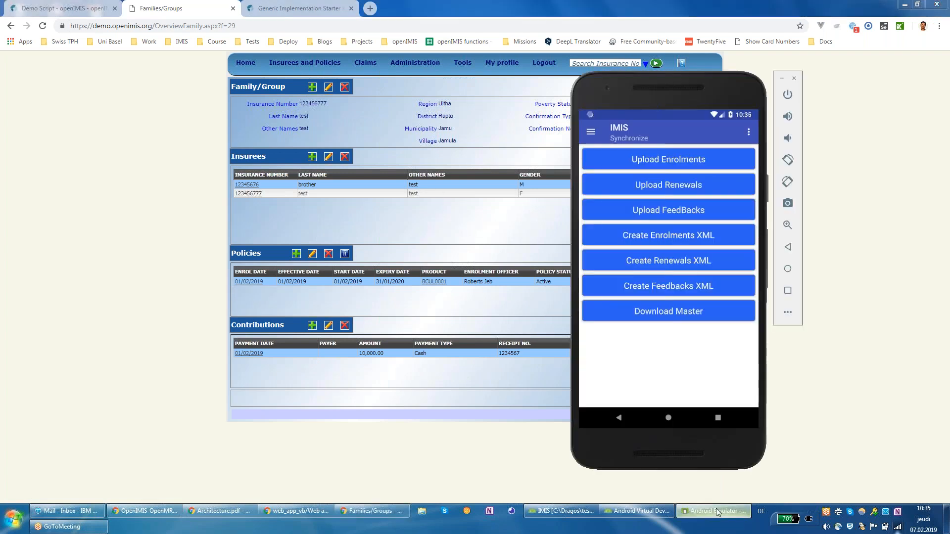
# Step: Select the second insuree's insurance number on the family overview
pyautogui.moveTo(300, 64)
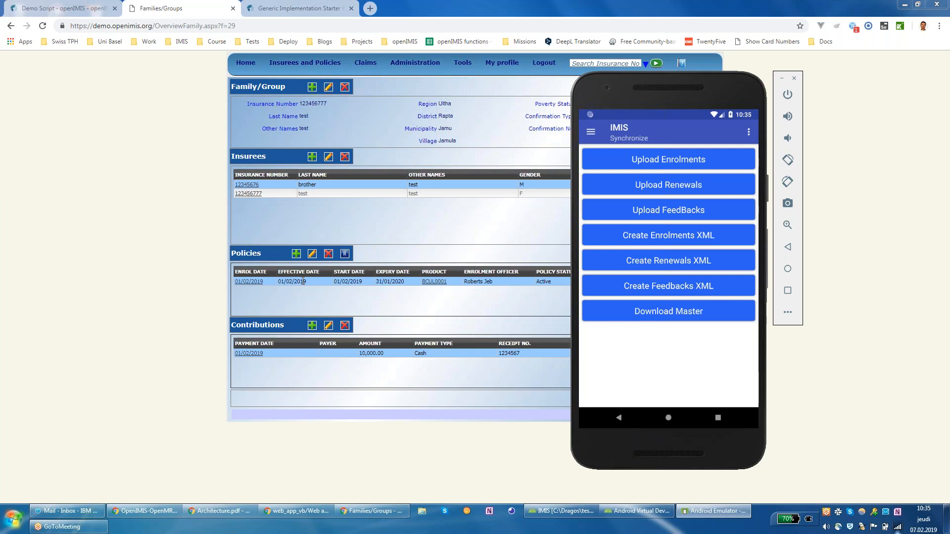
pyautogui.click(276, 206)
pyautogui.moveTo(264, 194); pyautogui.dragTo(238, 196)
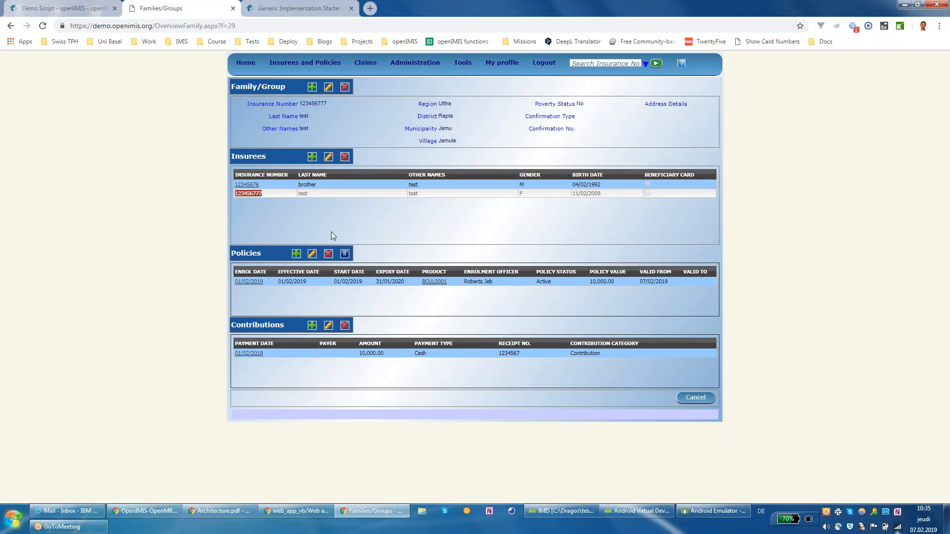
# Step: Open the app's navigation menu, then scroll the Demo Script to the enquiry ID section
pyautogui.click(688, 514)
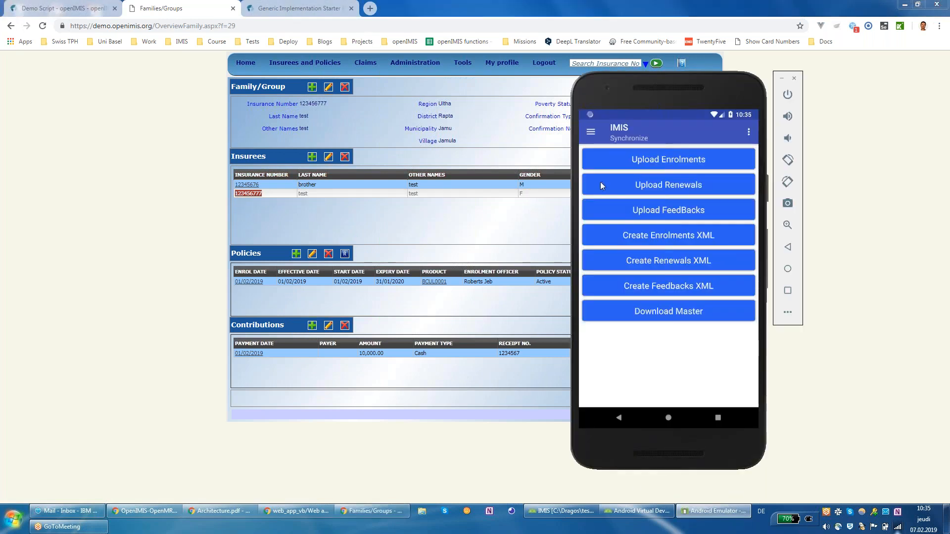
pyautogui.click(590, 133)
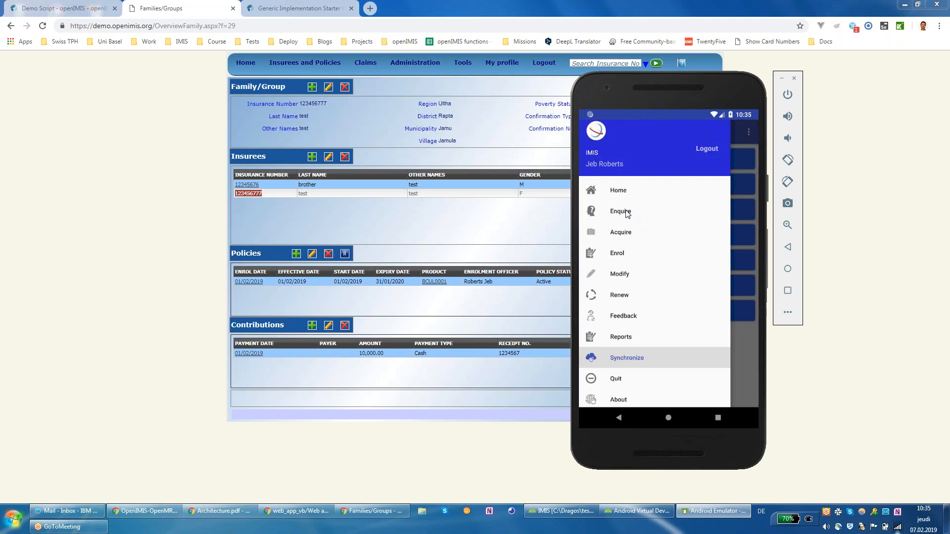
pyautogui.click(87, 16)
pyautogui.scroll(-8, 264, 328)
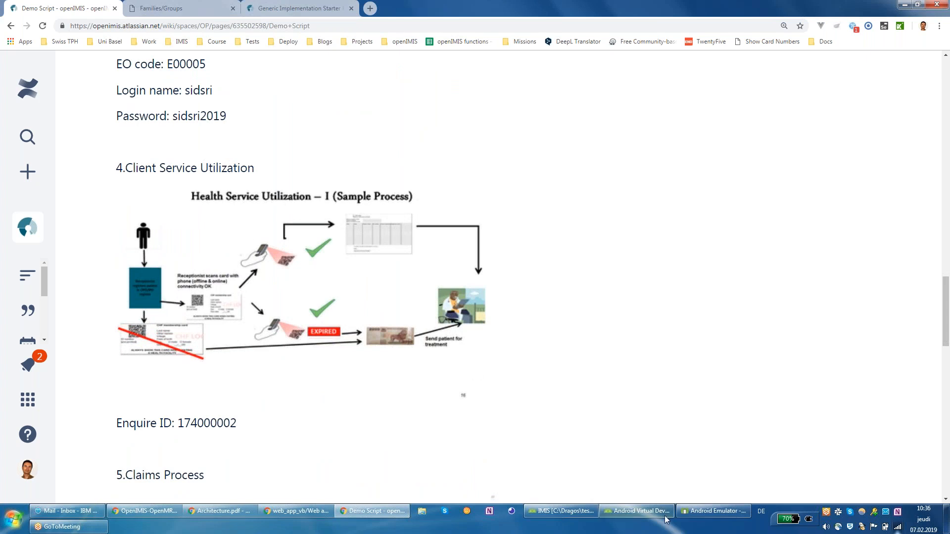
pyautogui.click(715, 512)
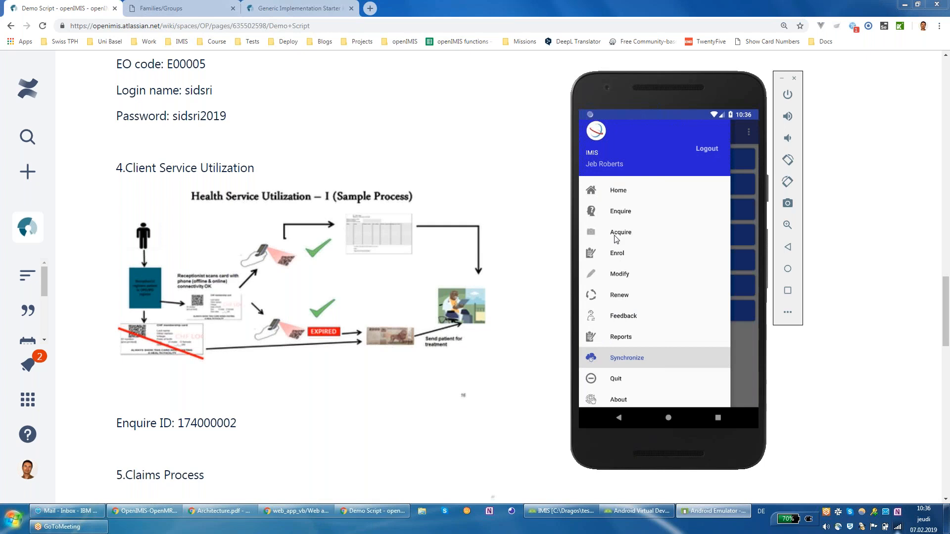
pyautogui.click(621, 213)
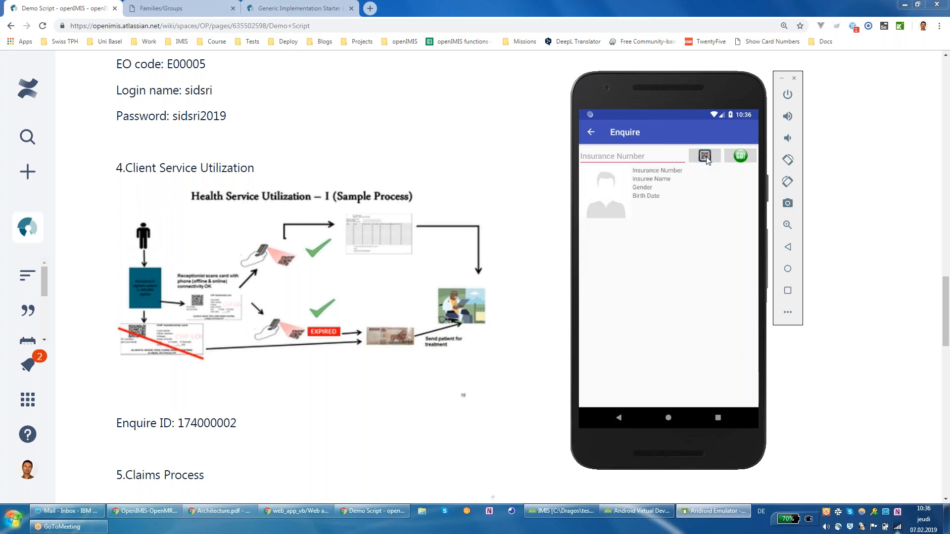
pyautogui.click(651, 156)
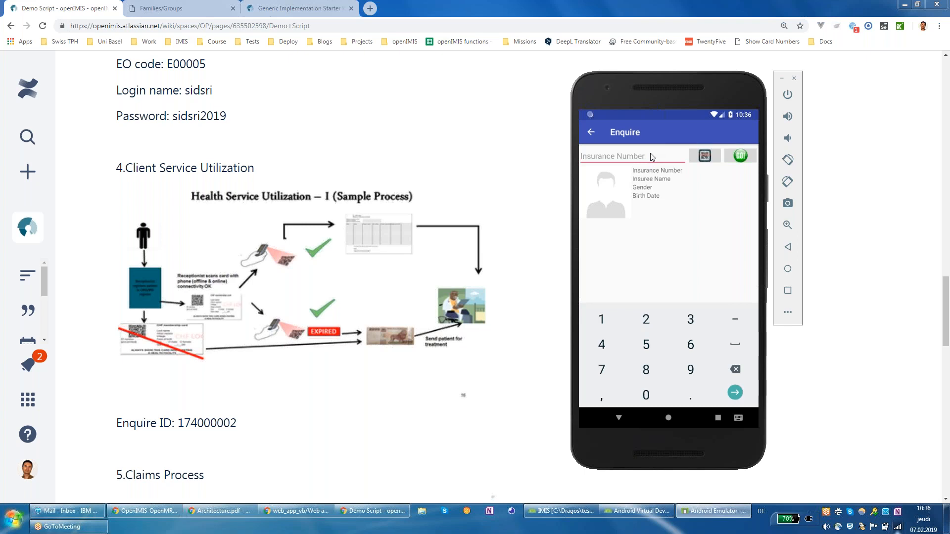
pyautogui.write('174000002')
pyautogui.click(740, 158)
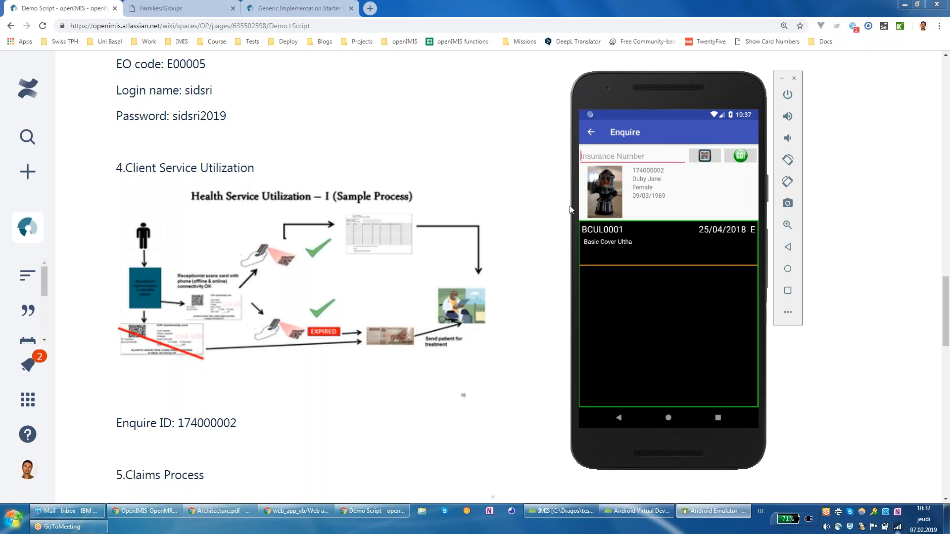
# Step: Close the process diagram preview and scroll the Demo Script to Claims Process
pyautogui.click(280, 368)
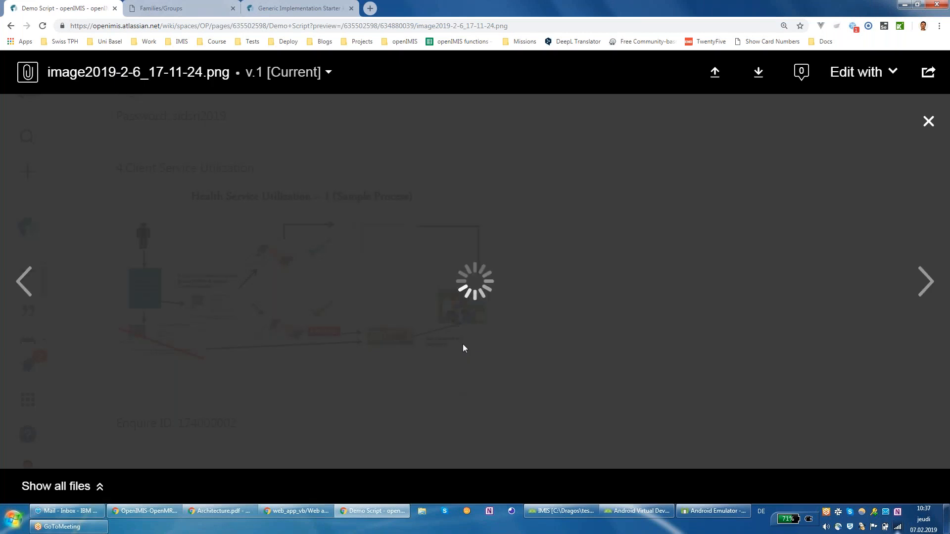
pyautogui.press('Escape')
pyautogui.scroll(-10, 505, 366)
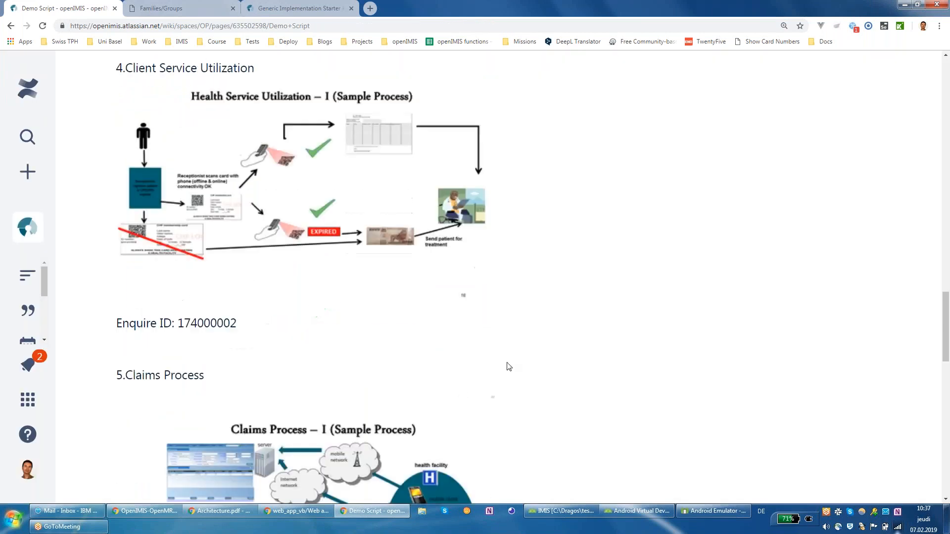
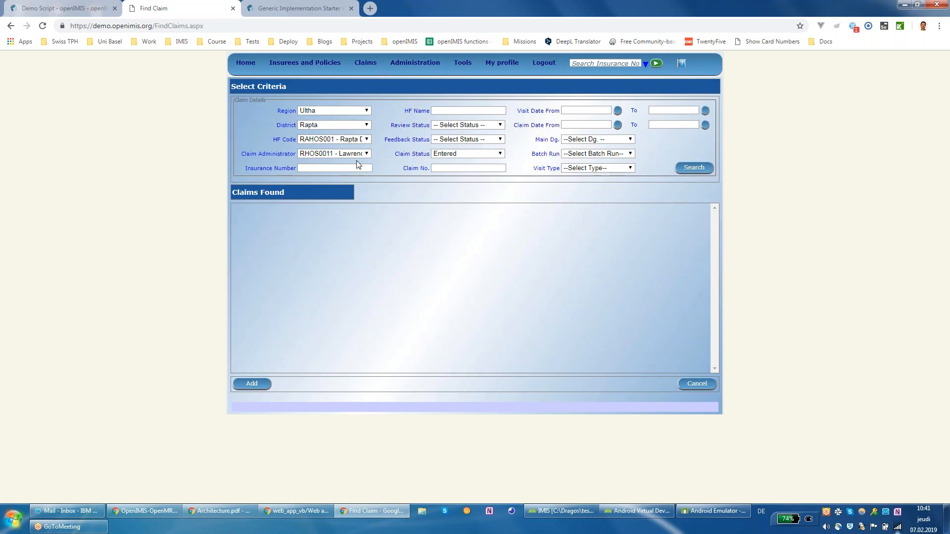
# Step: Start a new claim and enter the patient's insurance number, correcting it after 'not found' so the name loads
pyautogui.click(268, 389)
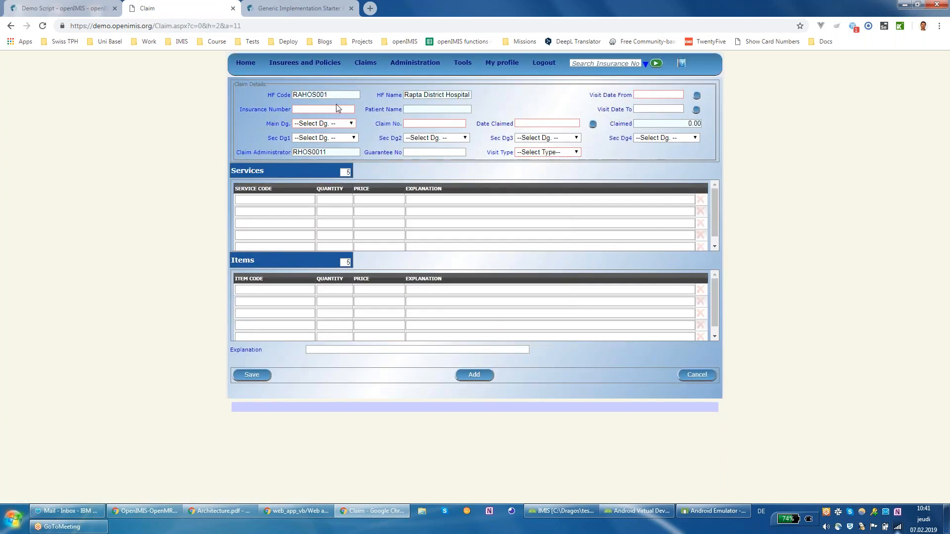
pyautogui.write('12345677')
pyautogui.click(480, 108)
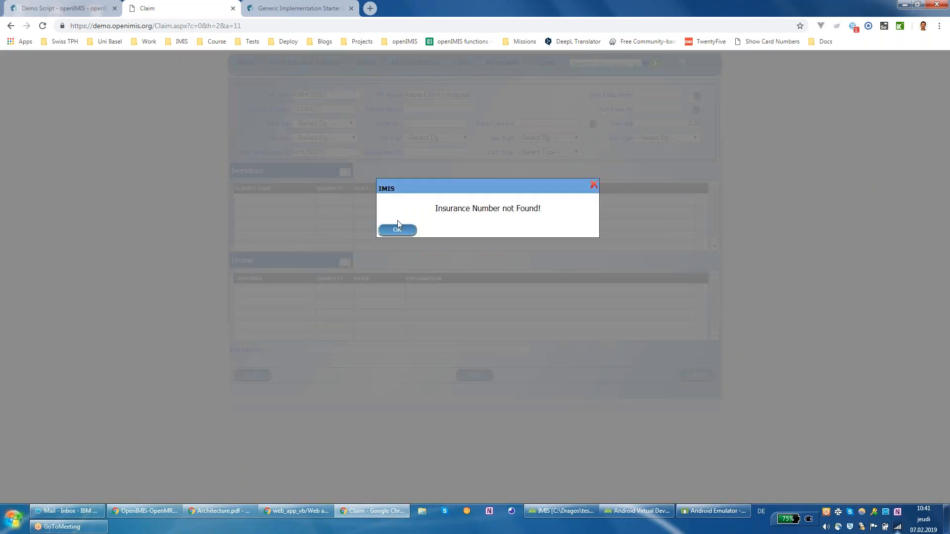
pyautogui.click(397, 230)
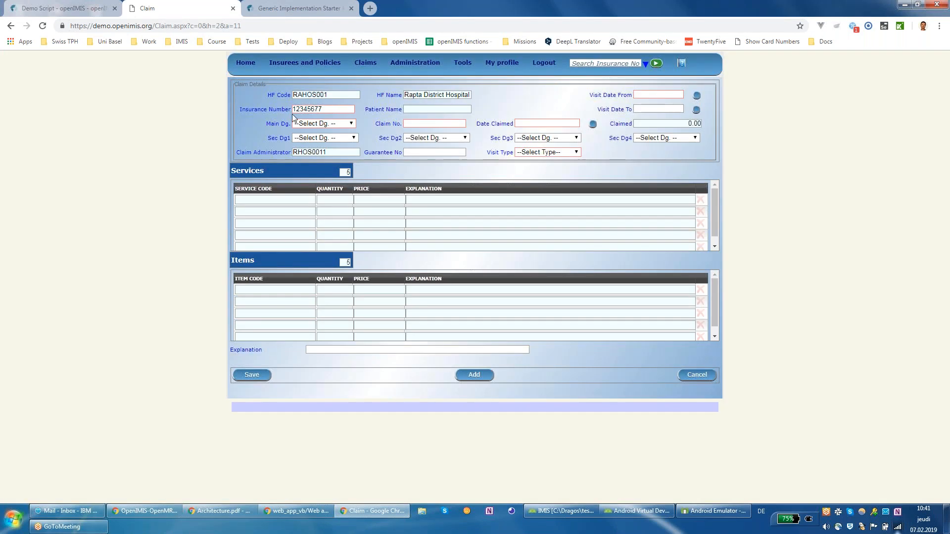
pyautogui.moveTo(330, 109); pyautogui.dragTo(286, 107)
pyautogui.write('14')
pyautogui.press('BackSpace')
pyautogui.write('7')
pyautogui.write('1234567')
pyautogui.write('89')
pyautogui.click(366, 111)
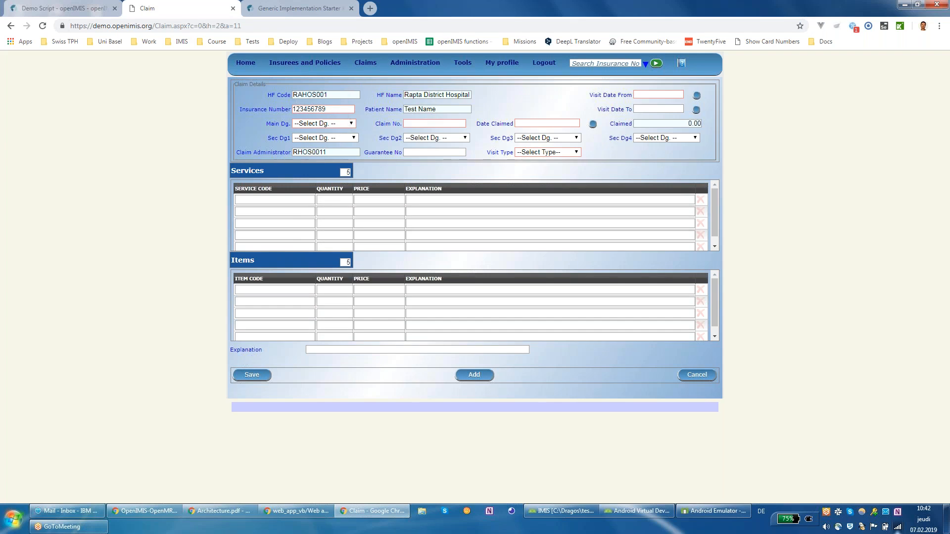
# Step: Choose main diagnosis A001 Cholera and enter claim number 12123123
pyautogui.click(343, 126)
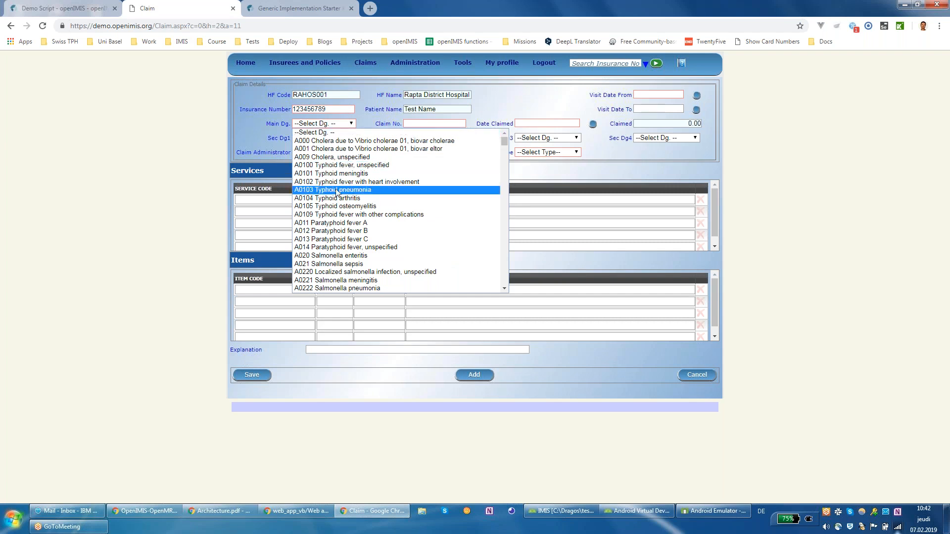
pyautogui.click(337, 149)
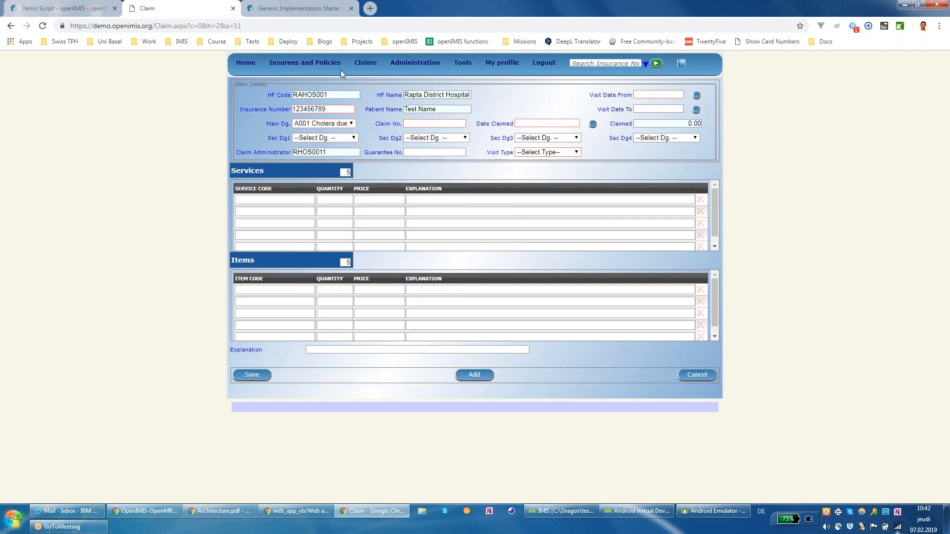
pyautogui.click(425, 124)
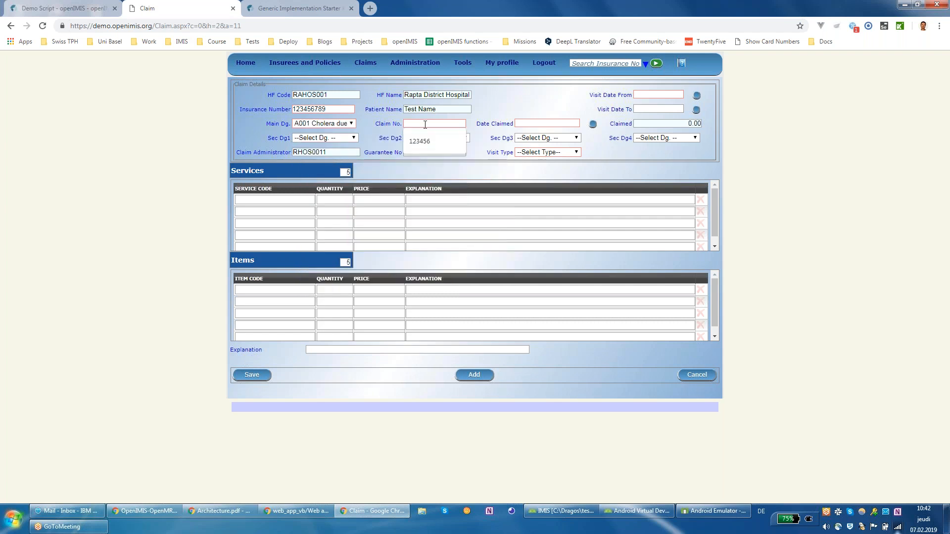
pyautogui.write('1234567')
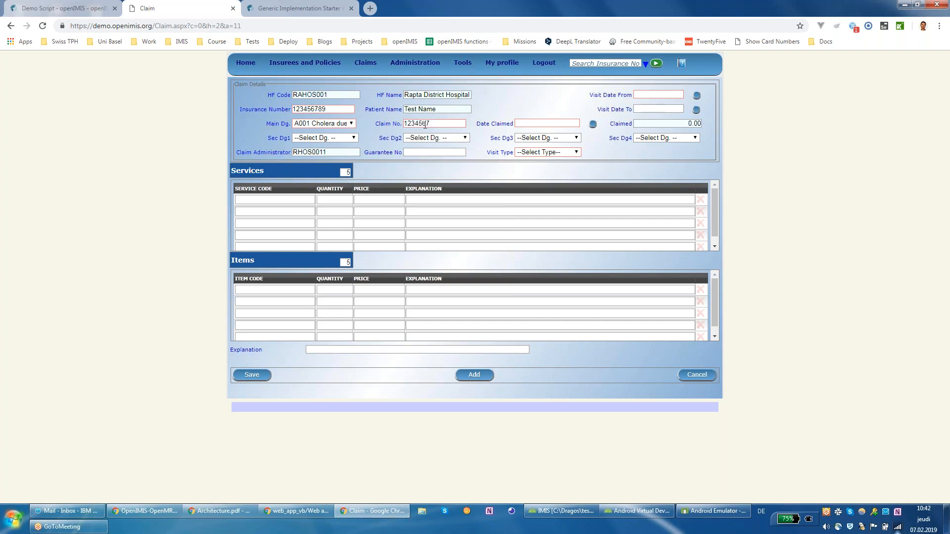
pyautogui.press('BackSpace')
pyautogui.press('BackSpace')
pyautogui.press('BackSpace')
pyautogui.press('BackSpace')
pyautogui.press('BackSpace')
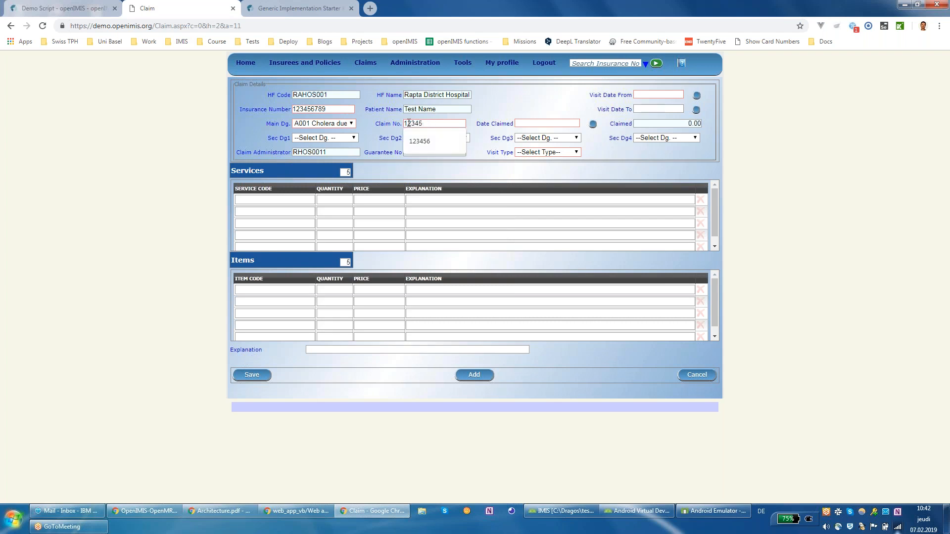
pyautogui.write('123123')
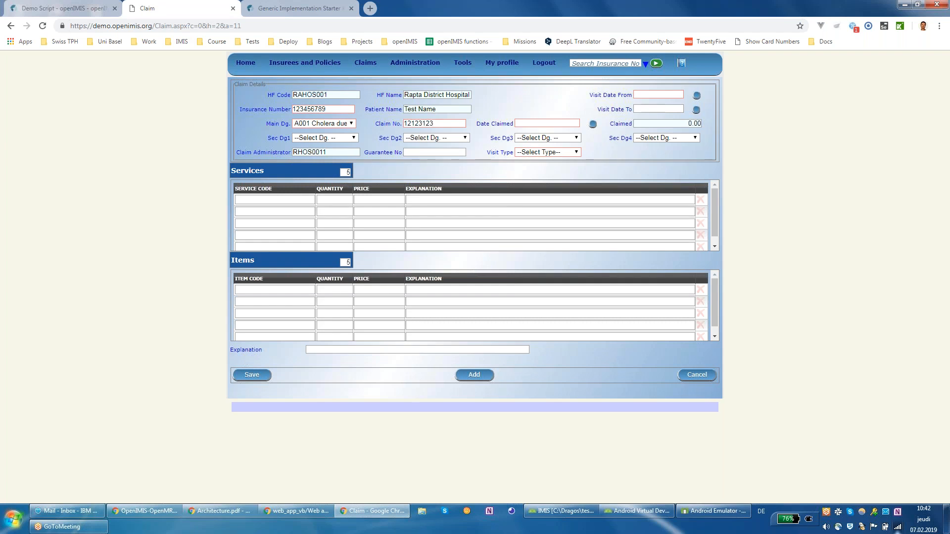
# Step: Set visit dates from/to 04/02/2019, date claimed 07/02/2019 and visit type Other
pyautogui.click(551, 124)
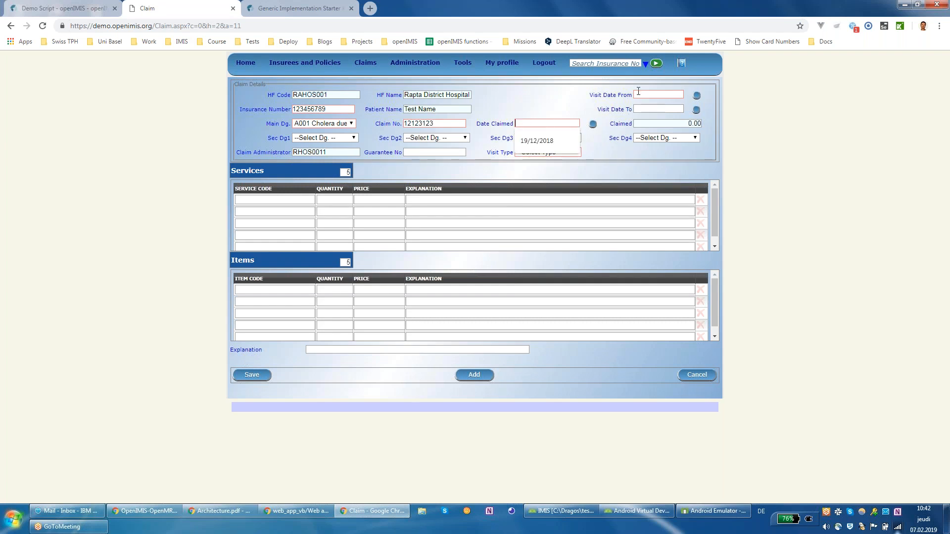
pyautogui.click(617, 93)
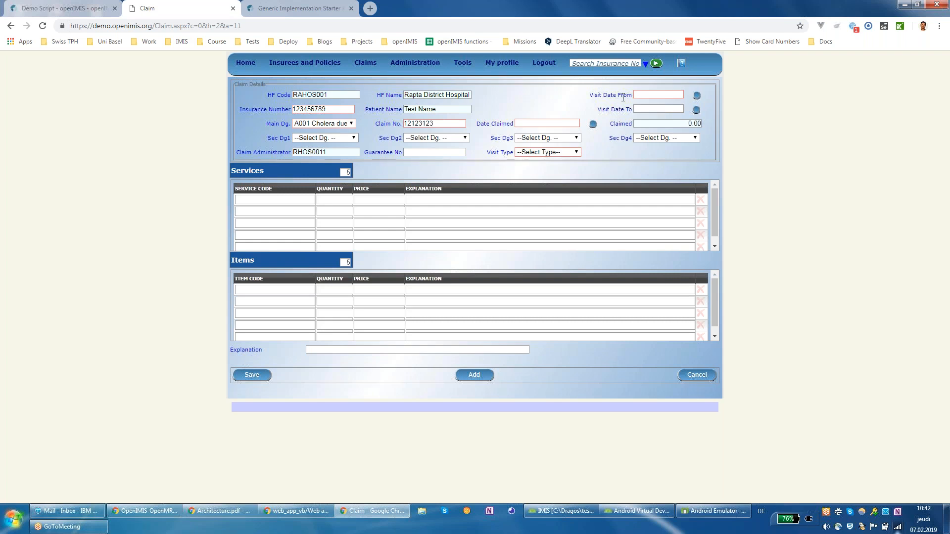
pyautogui.click(696, 95)
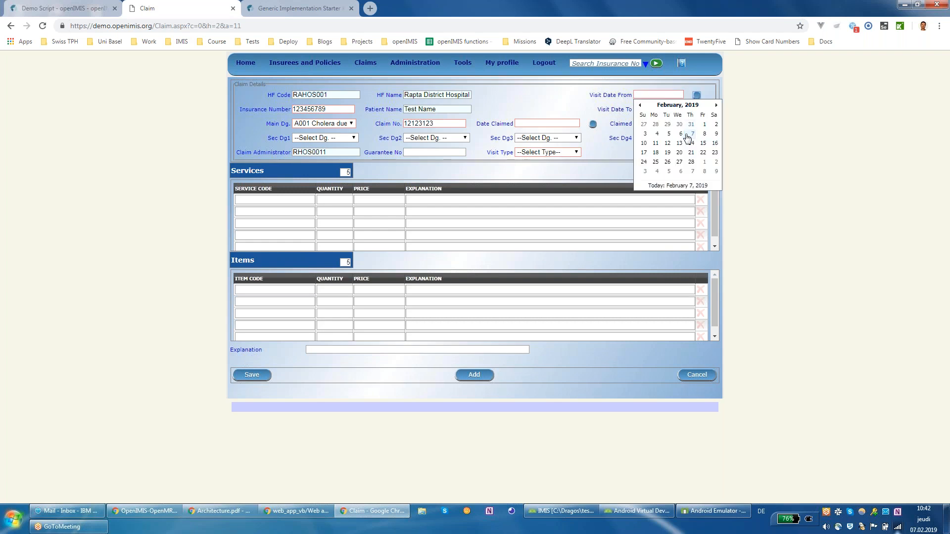
pyautogui.click(657, 134)
pyautogui.click(696, 109)
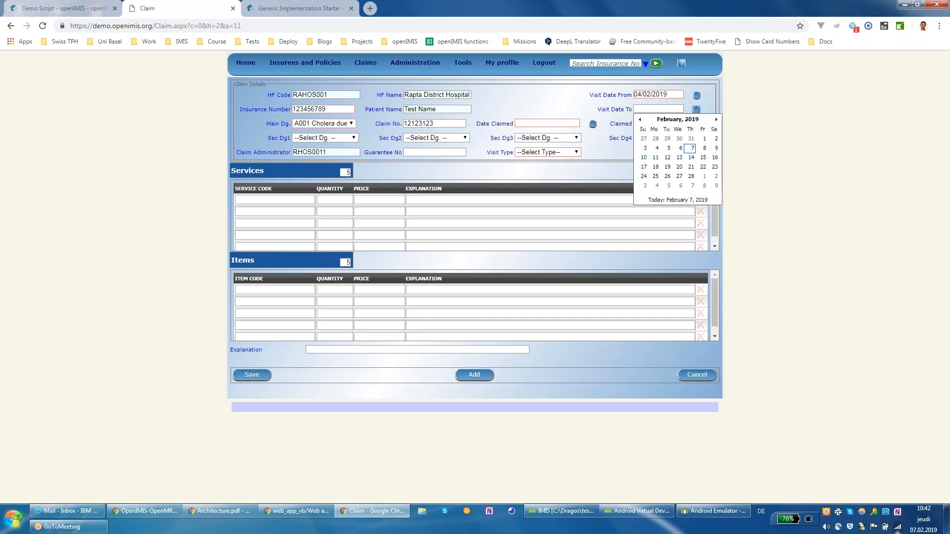
pyautogui.click(657, 147)
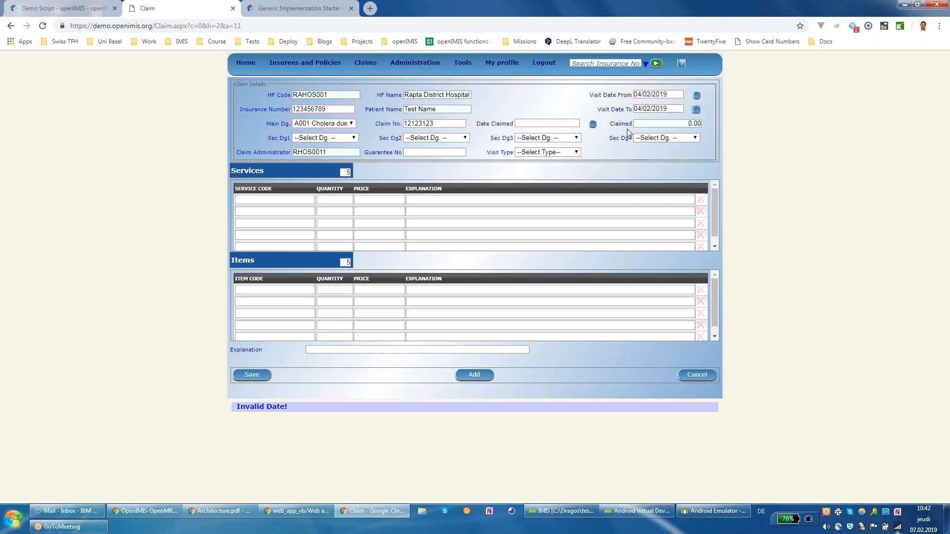
pyautogui.click(592, 123)
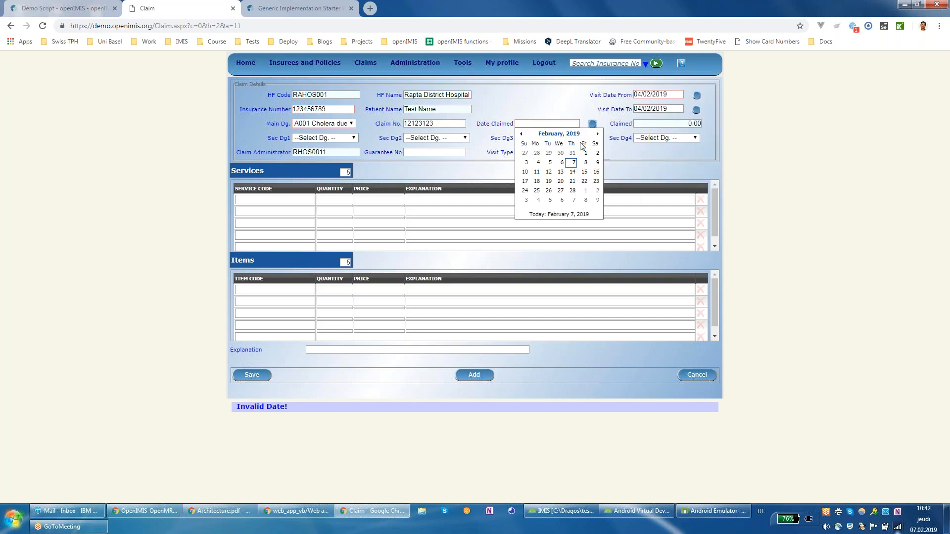
pyautogui.click(574, 167)
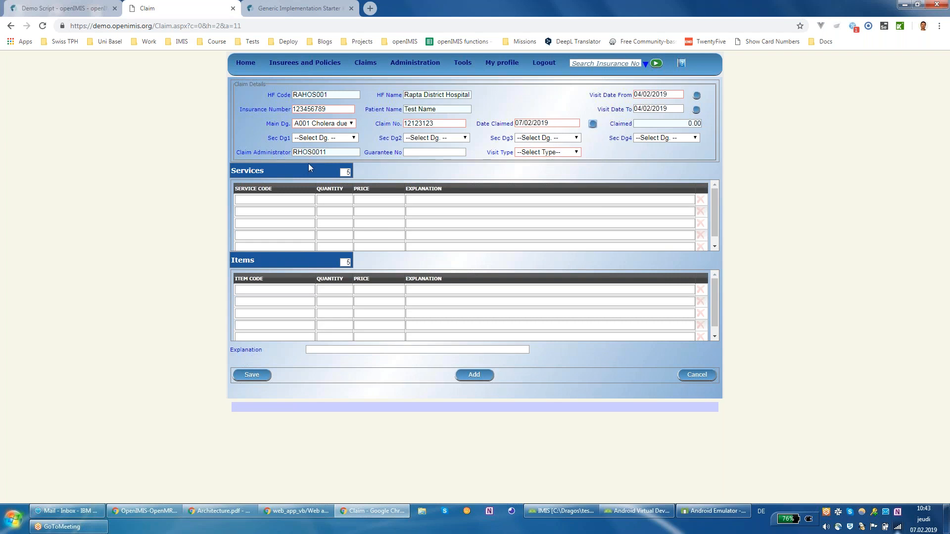
pyautogui.click(542, 153)
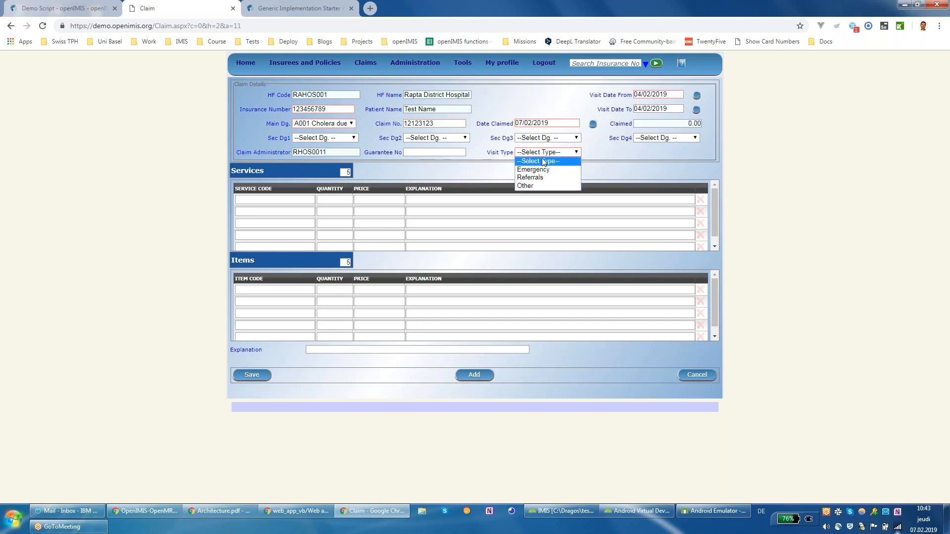
pyautogui.click(542, 186)
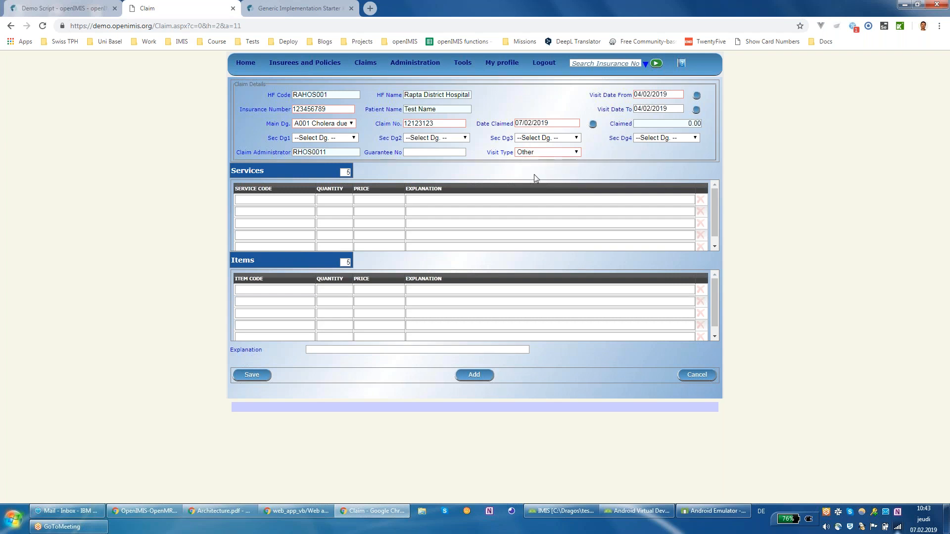
# Step: Add service A1 General Consultation and 2 units of oral rehydration item 0176
pyautogui.click(302, 202)
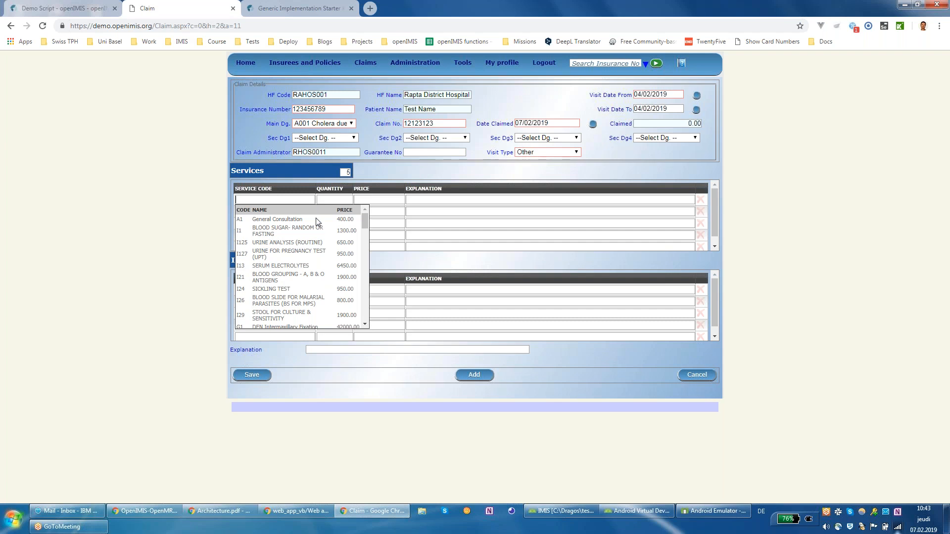
pyautogui.click(316, 219)
pyautogui.click(292, 290)
pyautogui.write('oral')
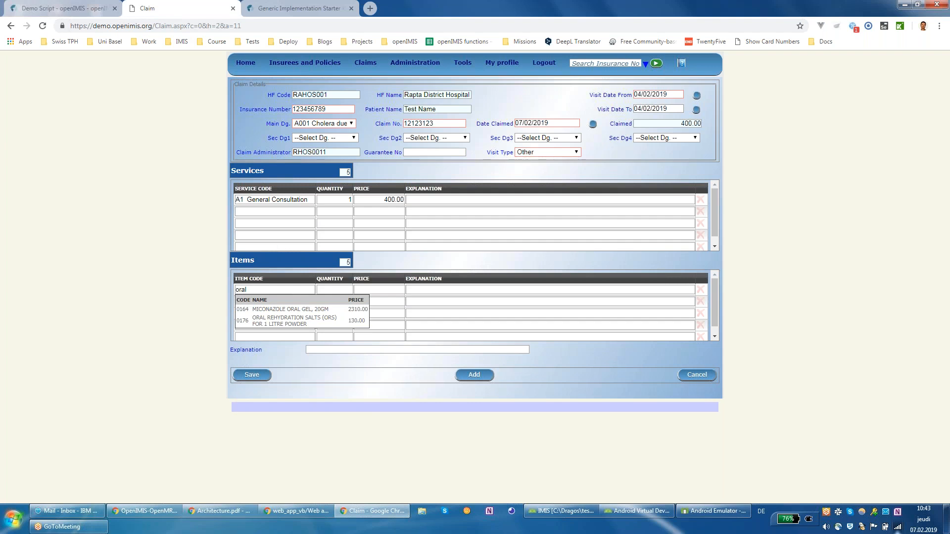
pyautogui.click(295, 320)
pyautogui.doubleClick(338, 290)
pyautogui.write('2')
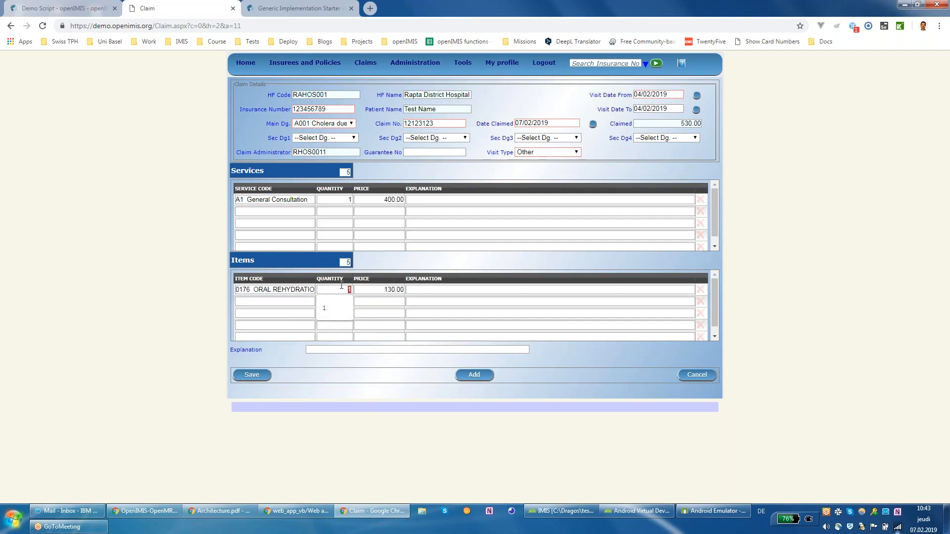
pyautogui.press('Tab')
pyautogui.click(440, 313)
# Step: Save the 660.00 claim and start a new blank claim form
pyautogui.click(262, 378)
pyautogui.moveTo(440, 124); pyautogui.dragTo(392, 123)
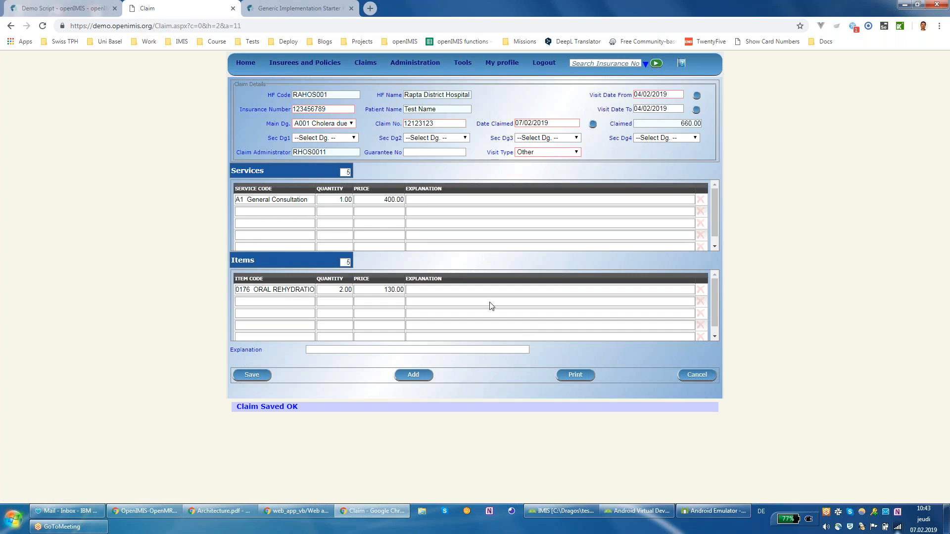
pyautogui.click(430, 378)
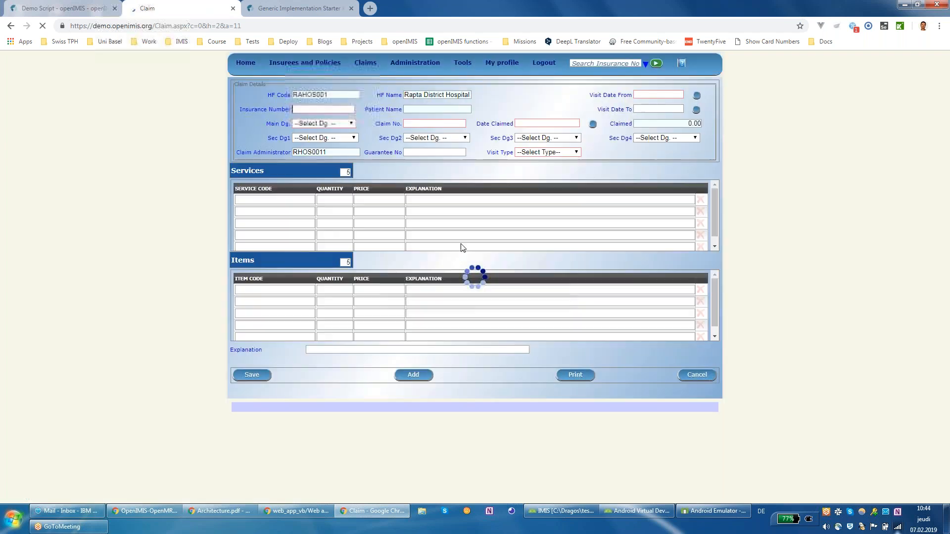
# Step: Cancel the blank claim and search Find Claim for claim number 12123123
pyautogui.click(331, 109)
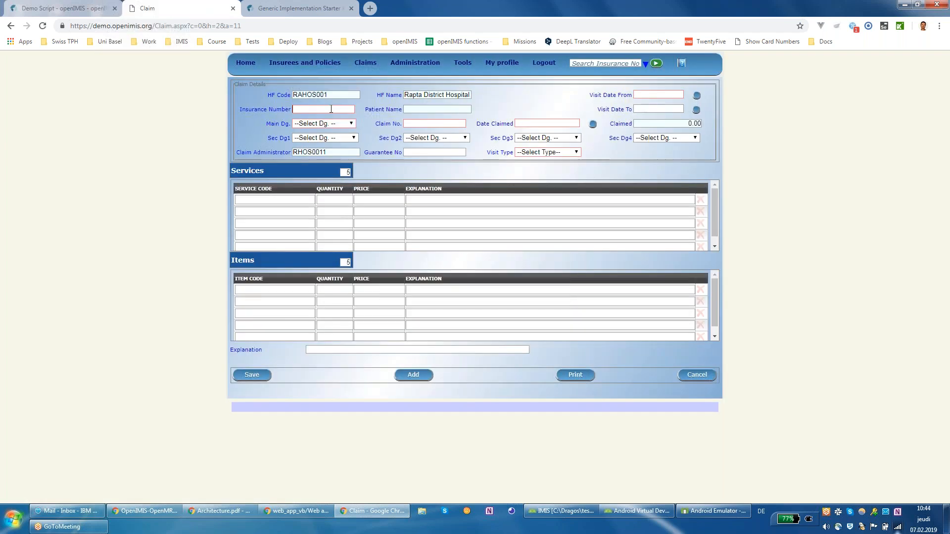
pyautogui.rightClick(303, 362)
pyautogui.click(272, 337)
pyautogui.click(497, 392)
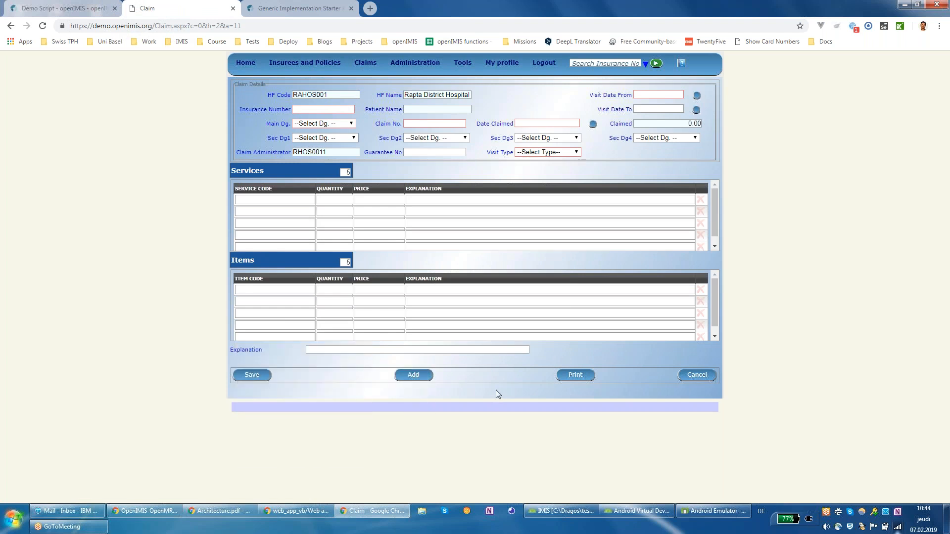
pyautogui.click(695, 376)
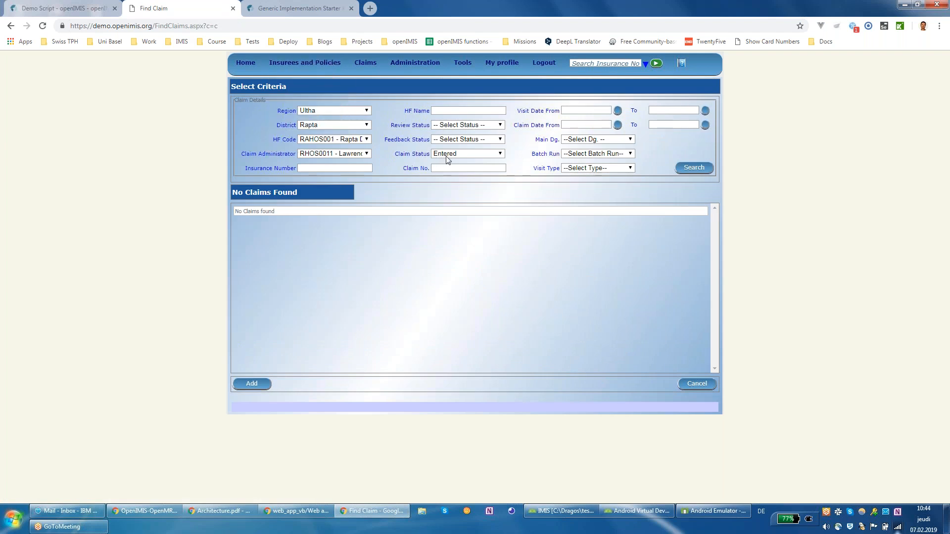
pyautogui.click(470, 169)
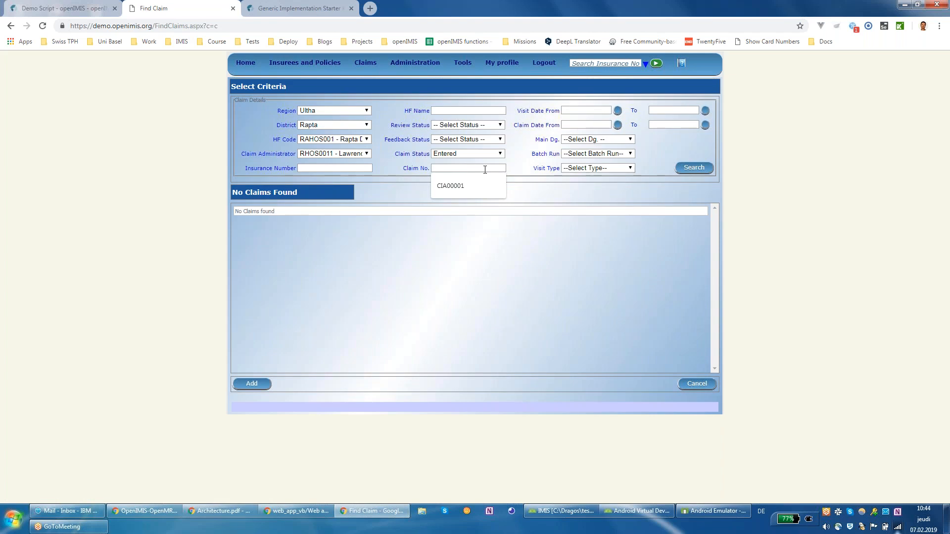
pyautogui.write('12123123')
pyautogui.click(694, 169)
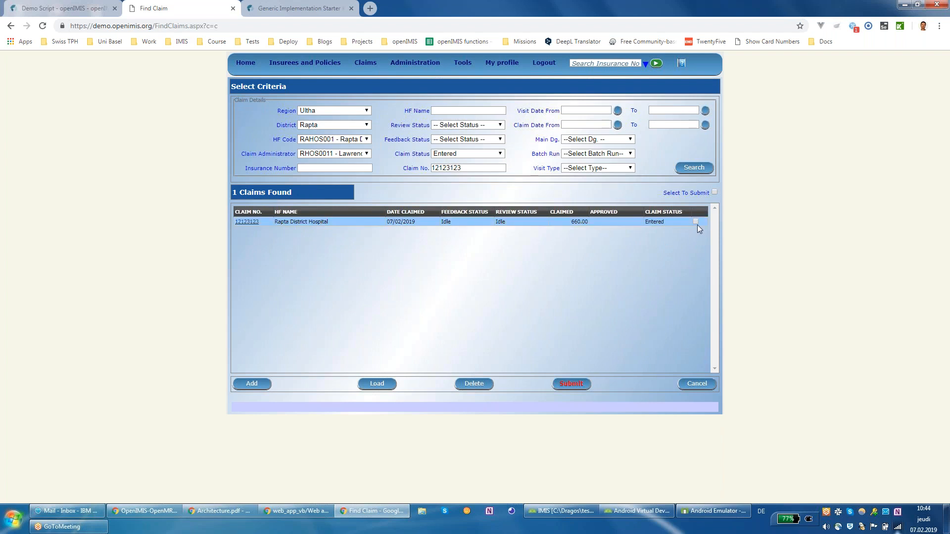
# Step: Submit claim 12123123, confirm, and close the summary showing its item and service passed
pyautogui.click(567, 385)
pyautogui.click(398, 230)
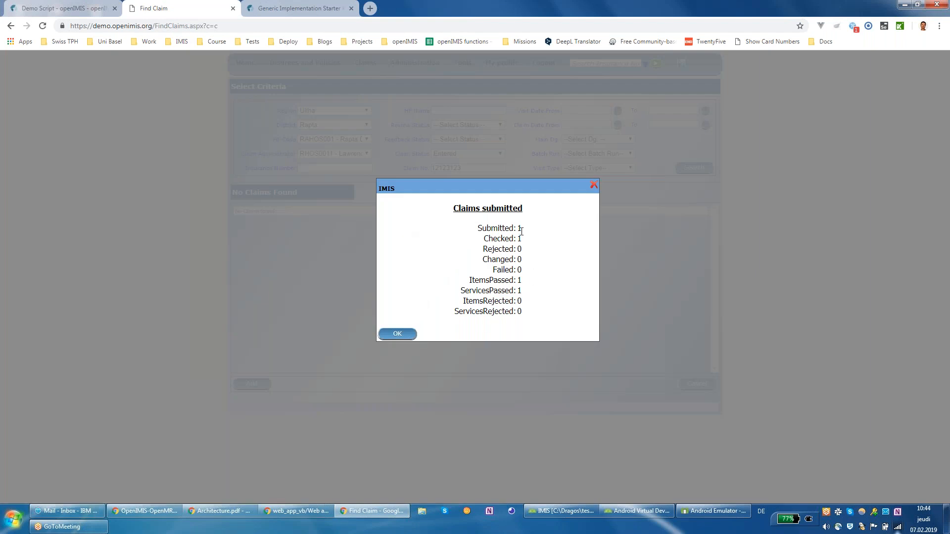
pyautogui.moveTo(515, 228); pyautogui.dragTo(526, 240)
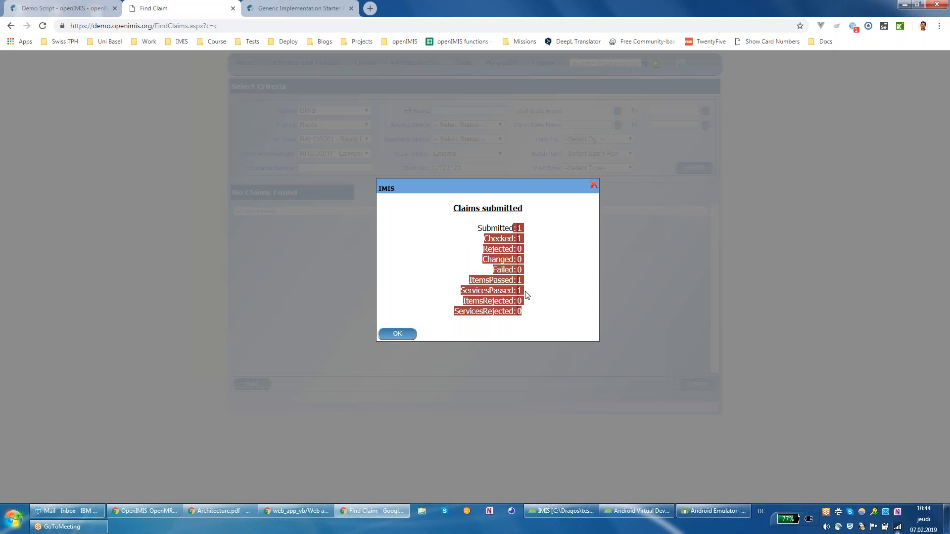
pyautogui.moveTo(475, 280); pyautogui.dragTo(536, 306)
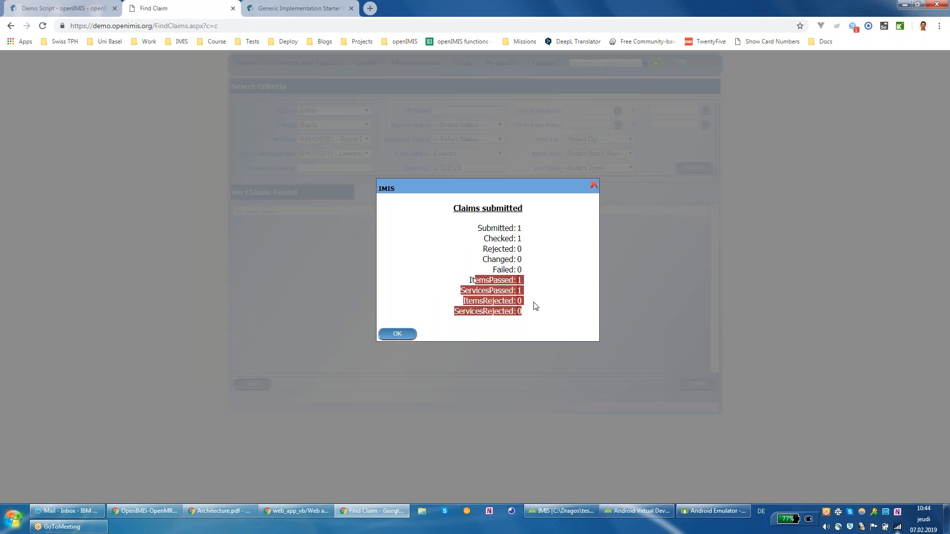
pyautogui.click(392, 336)
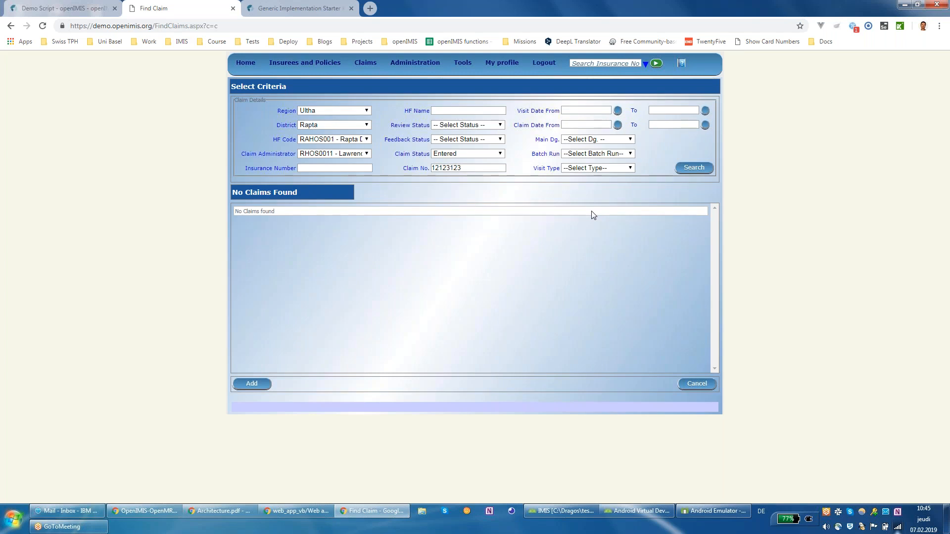
pyautogui.doubleClick(466, 168)
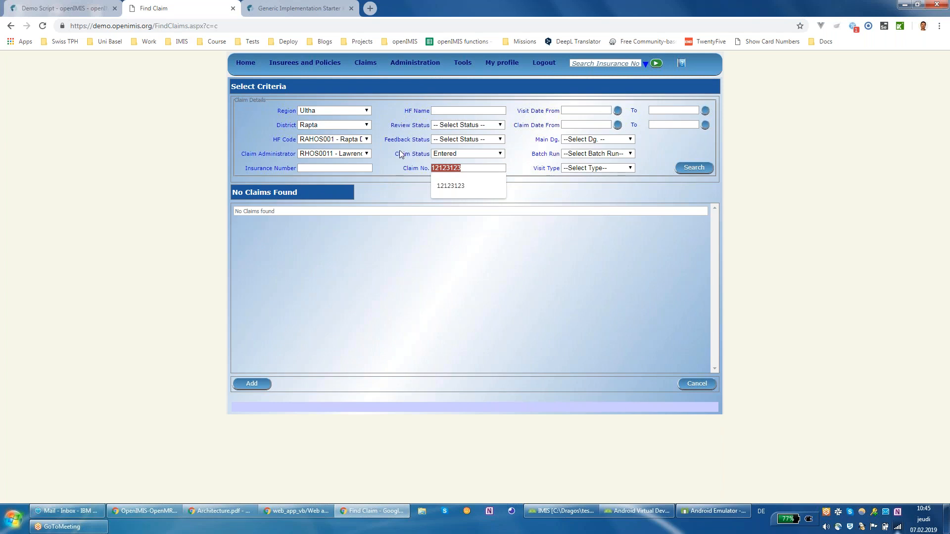
# Step: Open Claims > Review and filter claims by region Ultha
pyautogui.moveTo(366, 65)
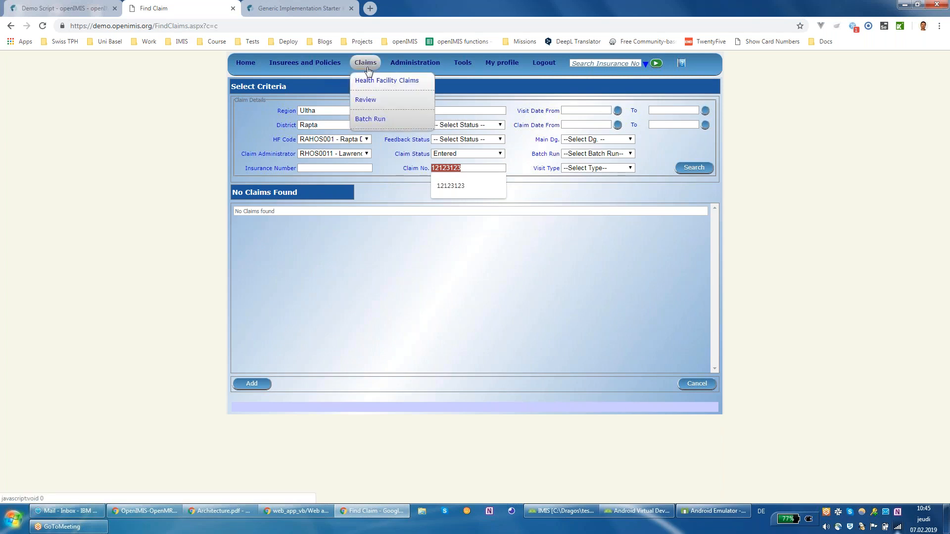
pyautogui.click(373, 106)
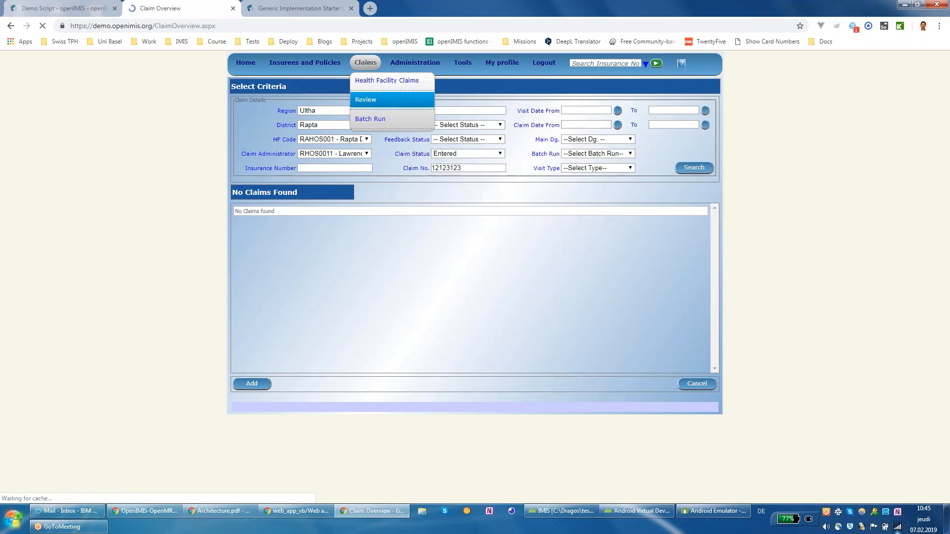
pyautogui.click(363, 113)
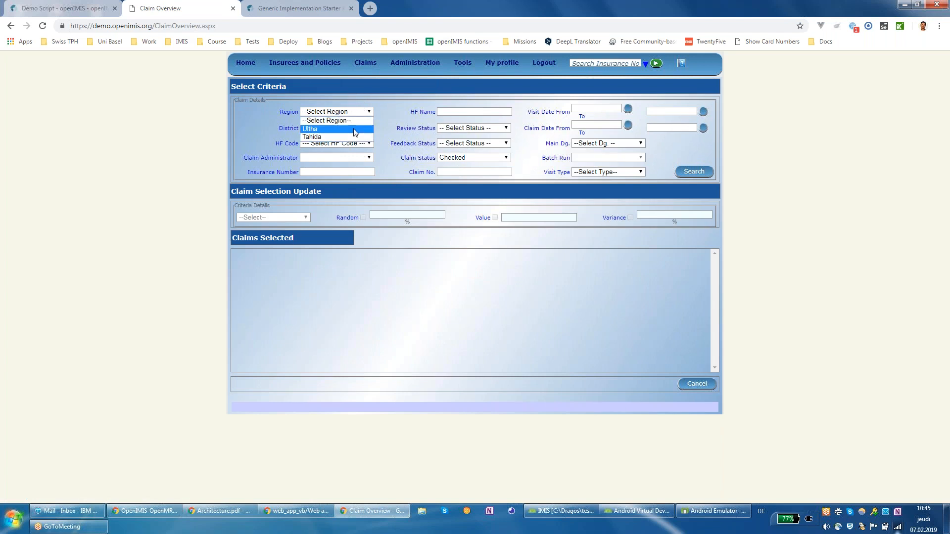
pyautogui.click(401, 128)
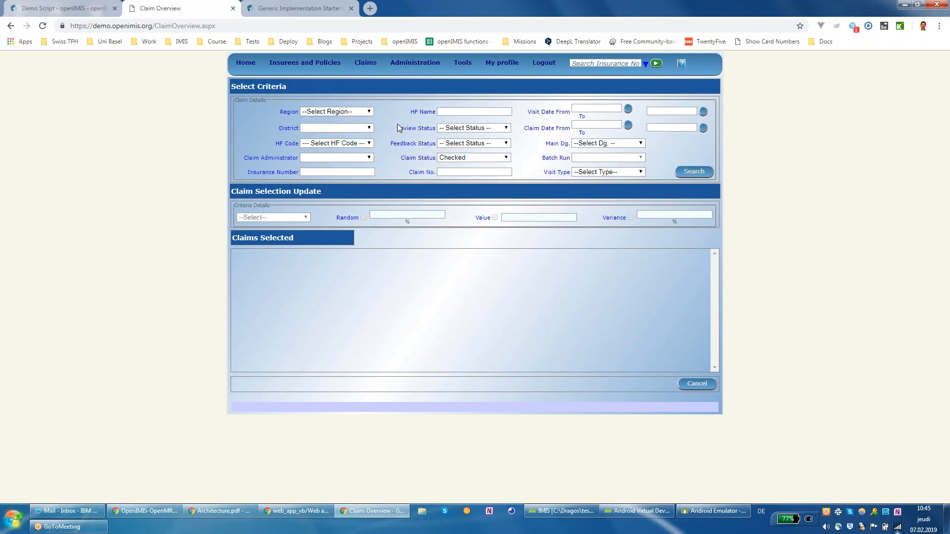
pyautogui.moveTo(426, 64)
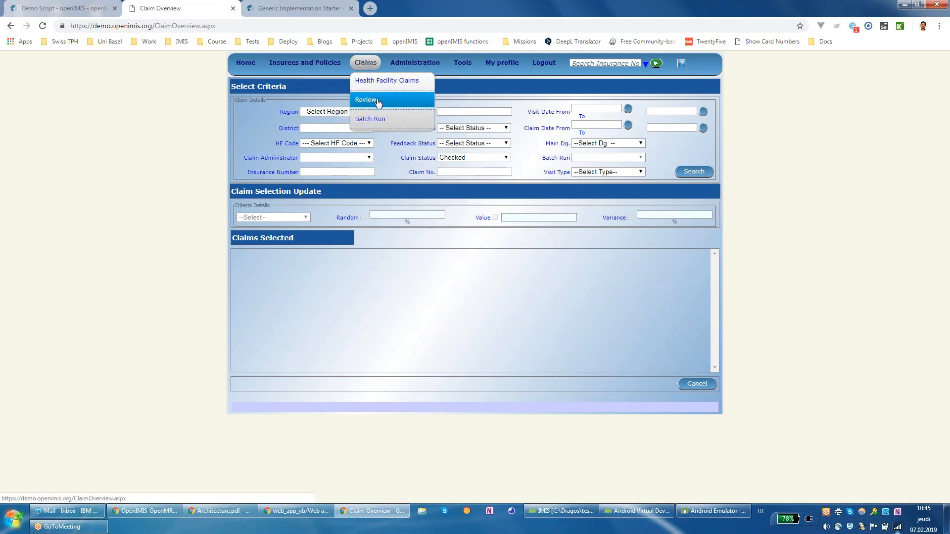
pyautogui.click(378, 101)
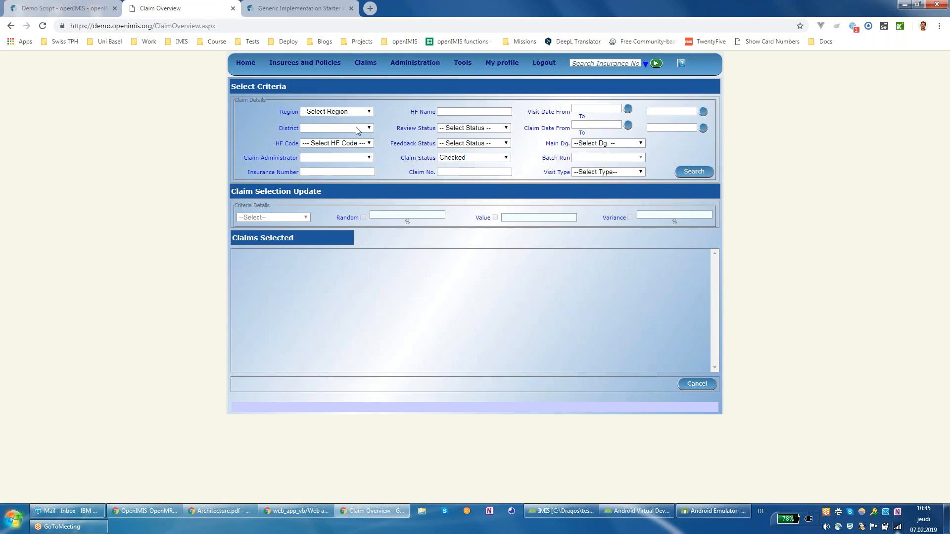
pyautogui.click(340, 113)
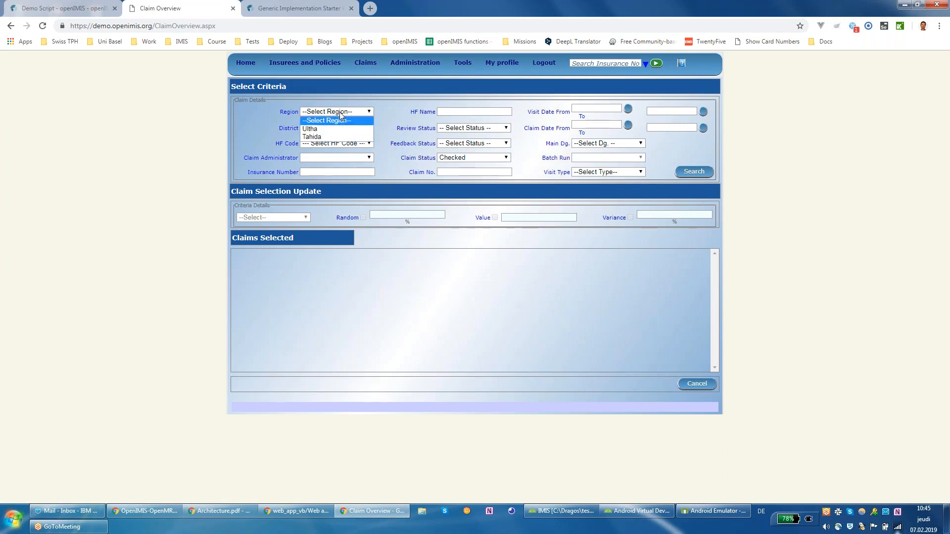
pyautogui.click(356, 130)
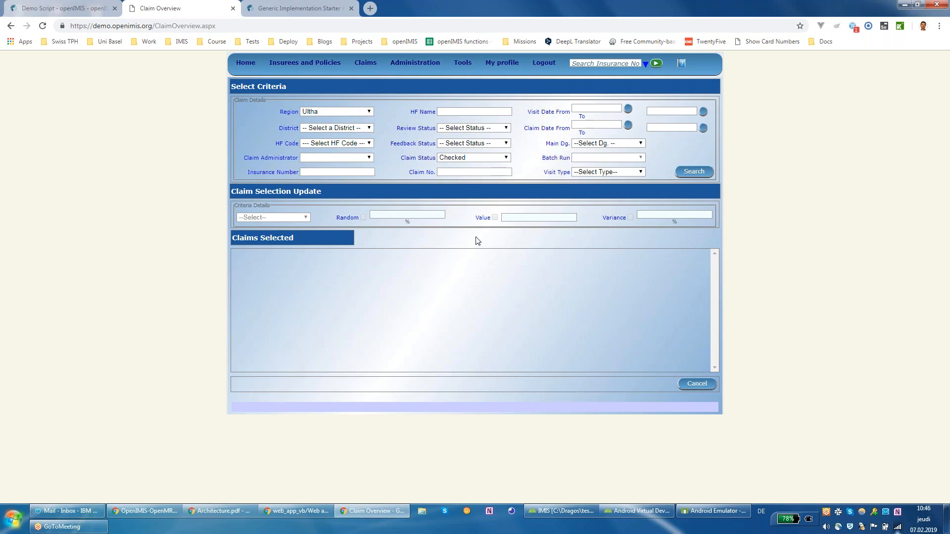
# Step: Narrow the filter to district Rapta, Rapta District Hospital and its claim administrator, then search
pyautogui.click(360, 128)
pyautogui.click(354, 153)
pyautogui.click(362, 145)
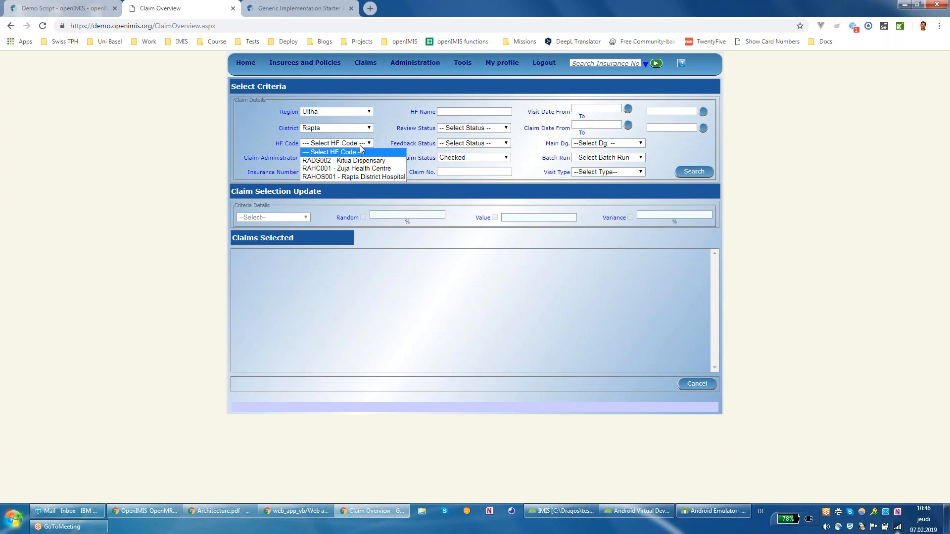
pyautogui.click(366, 177)
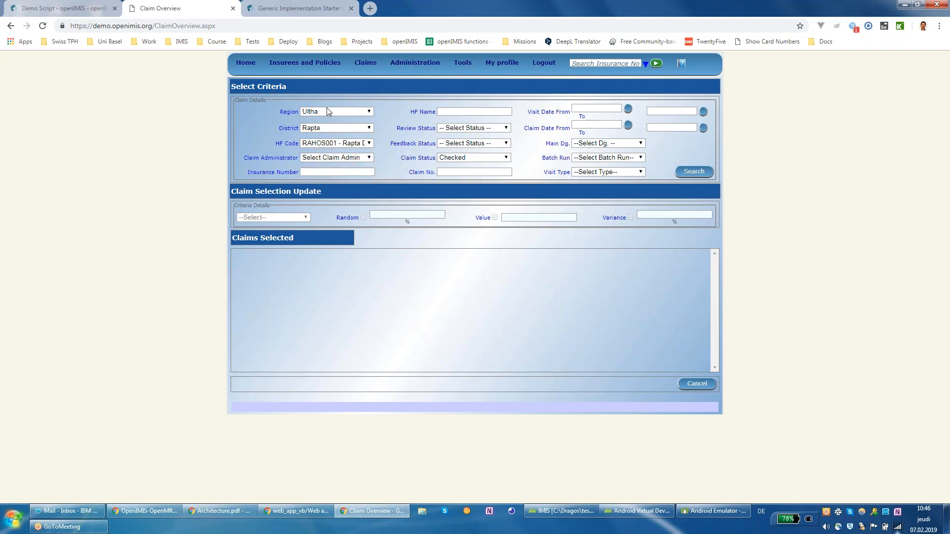
pyautogui.click(335, 159)
pyautogui.click(347, 176)
pyautogui.click(690, 174)
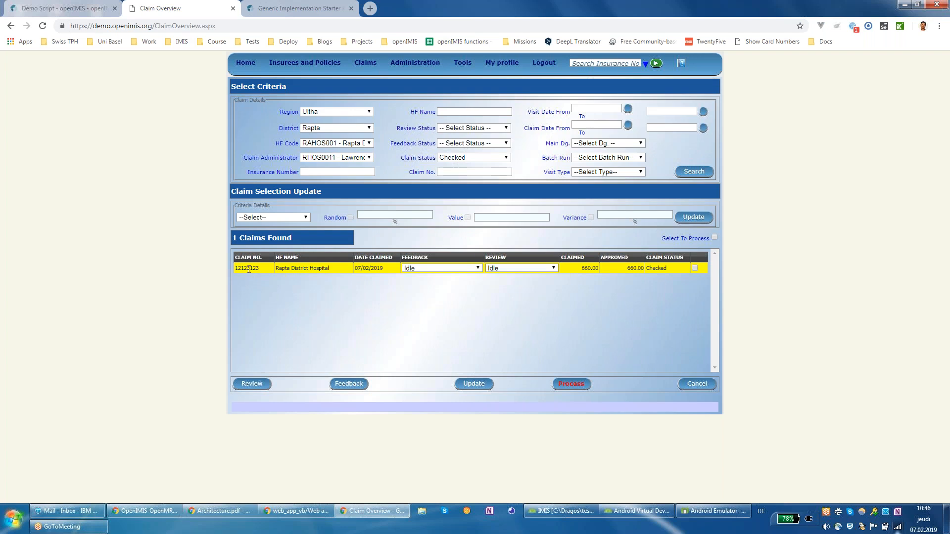
# Step: Highlight claim 12123123's hospital and date, then show the Criteria Details options
pyautogui.moveTo(276, 270); pyautogui.dragTo(395, 289)
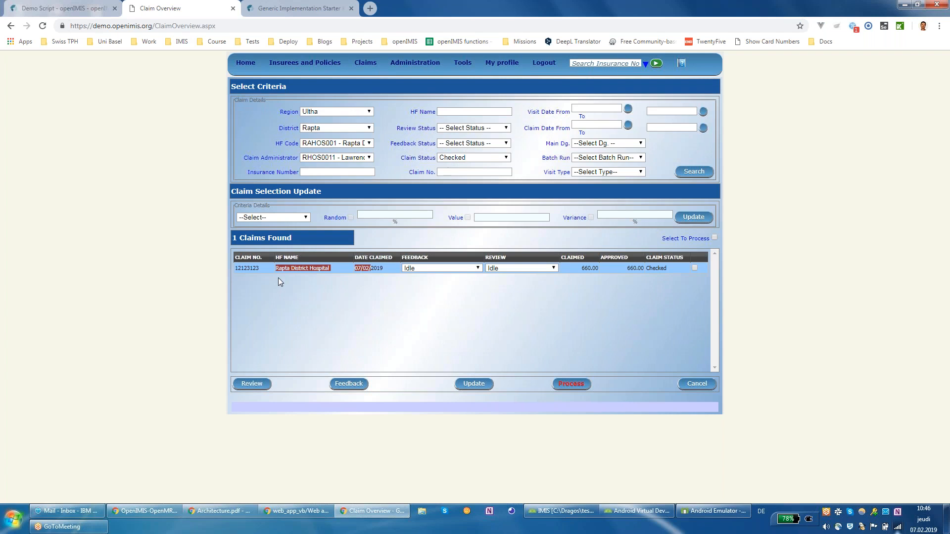
pyautogui.click(306, 218)
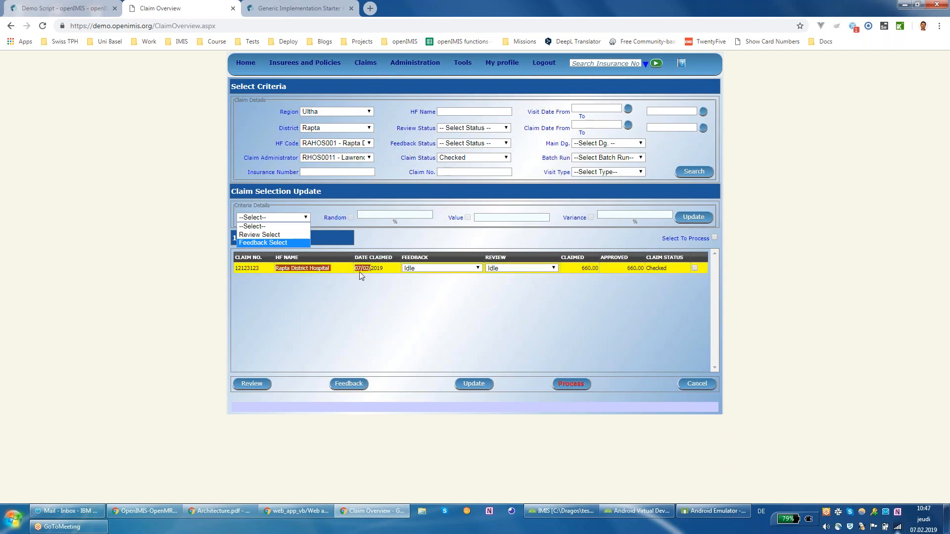
# Step: Run a Feedback Select with Random set to 0%, confirming and closing the results
pyautogui.click(263, 243)
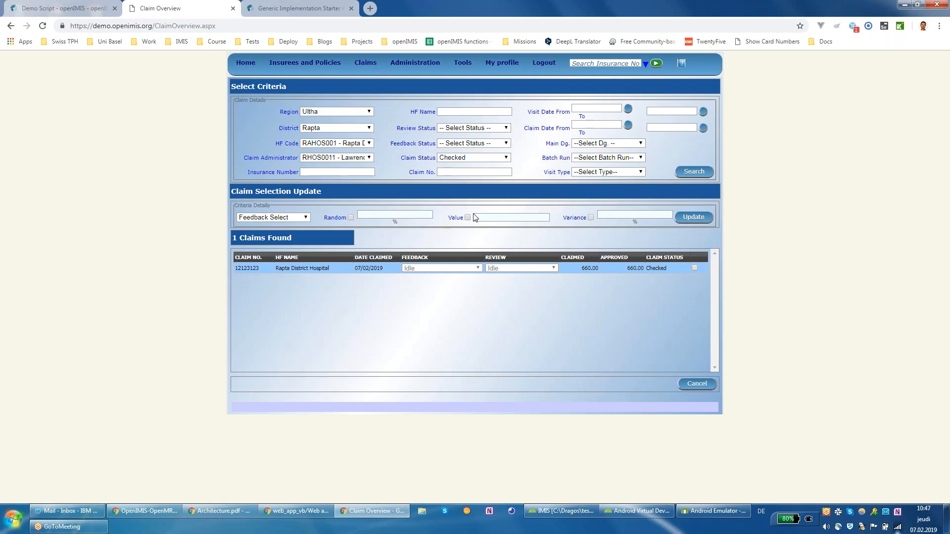
pyautogui.click(350, 218)
pyautogui.moveTo(418, 216); pyautogui.dragTo(443, 218)
pyautogui.write('0')
pyautogui.click(688, 217)
pyautogui.click(410, 249)
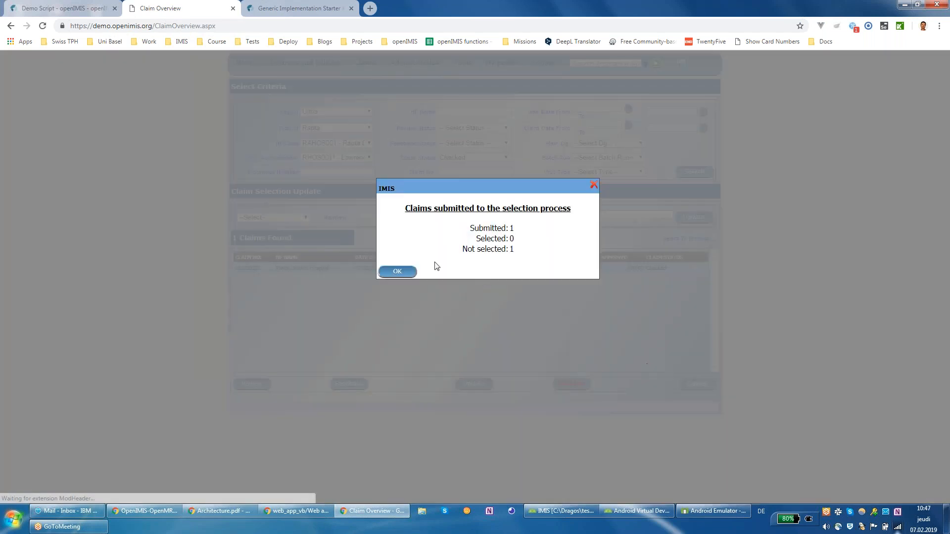
pyautogui.click(414, 271)
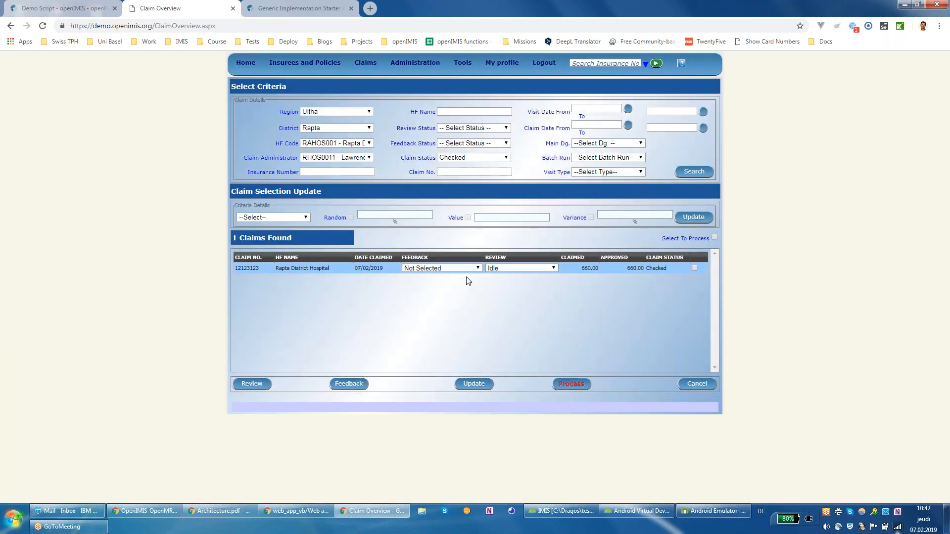
# Step: Run a Review Select with Random at 100%, then open claim 12123123 for review
pyautogui.click(294, 217)
pyautogui.click(292, 236)
pyautogui.click(351, 218)
pyautogui.doubleClick(423, 215)
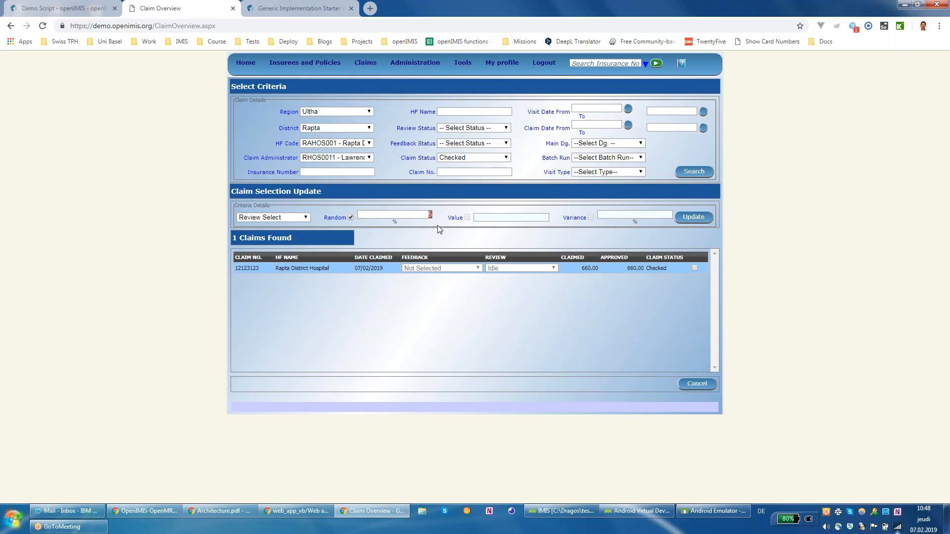
pyautogui.write('100')
pyautogui.click(693, 218)
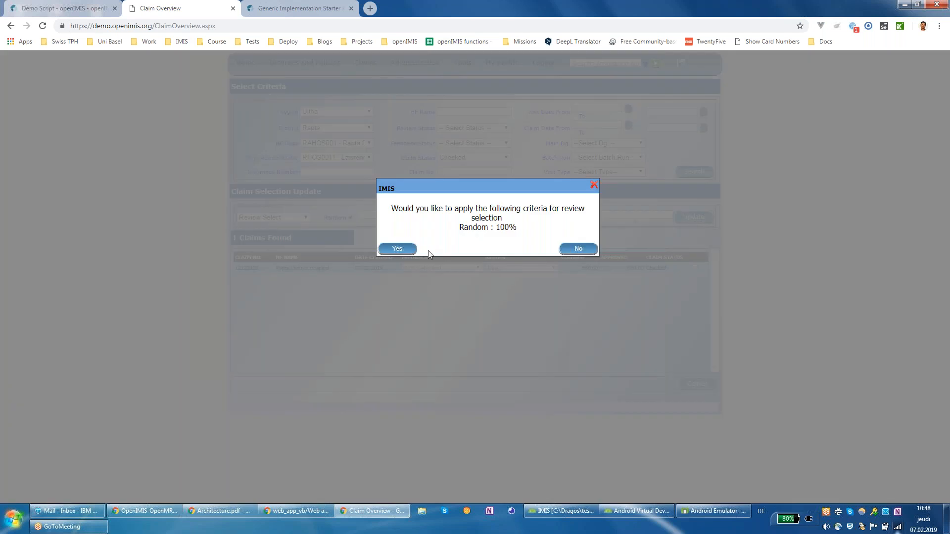
pyautogui.click(409, 250)
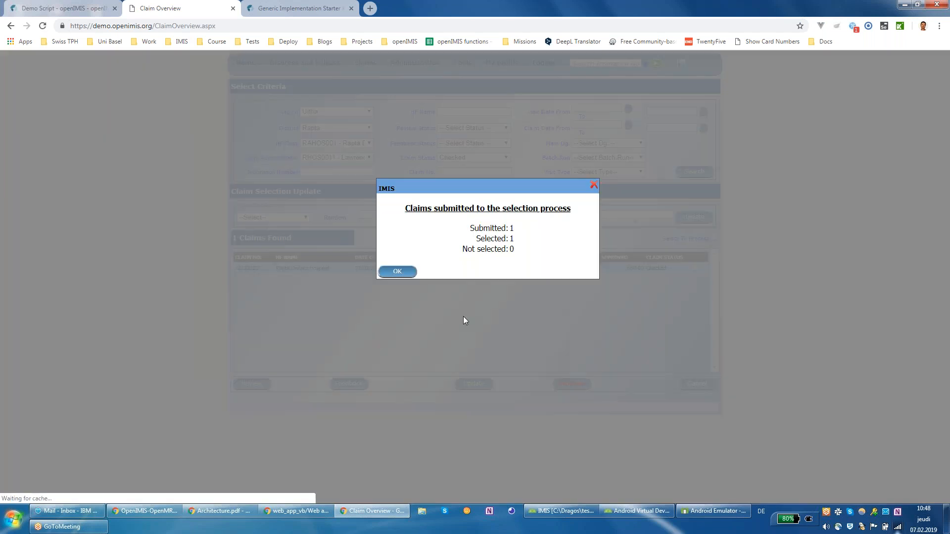
pyautogui.click(402, 272)
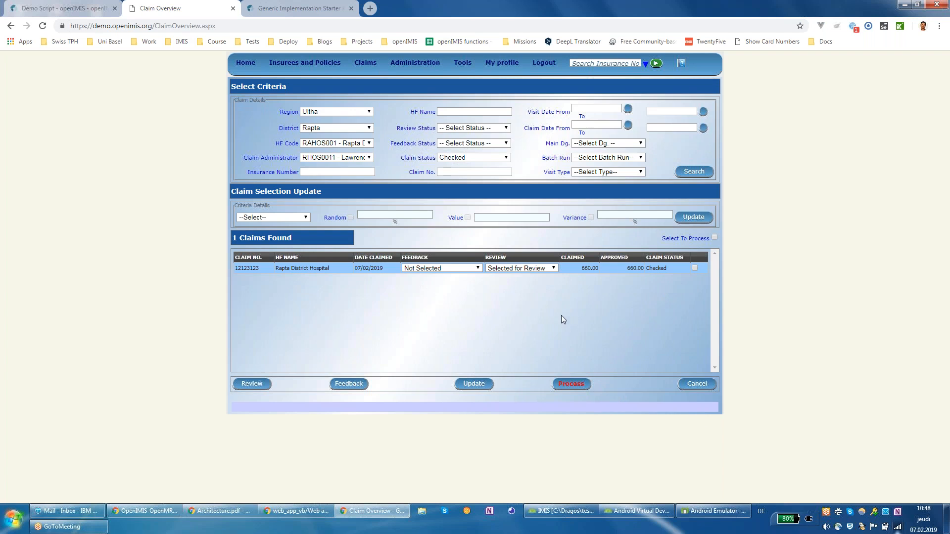
pyautogui.click(252, 385)
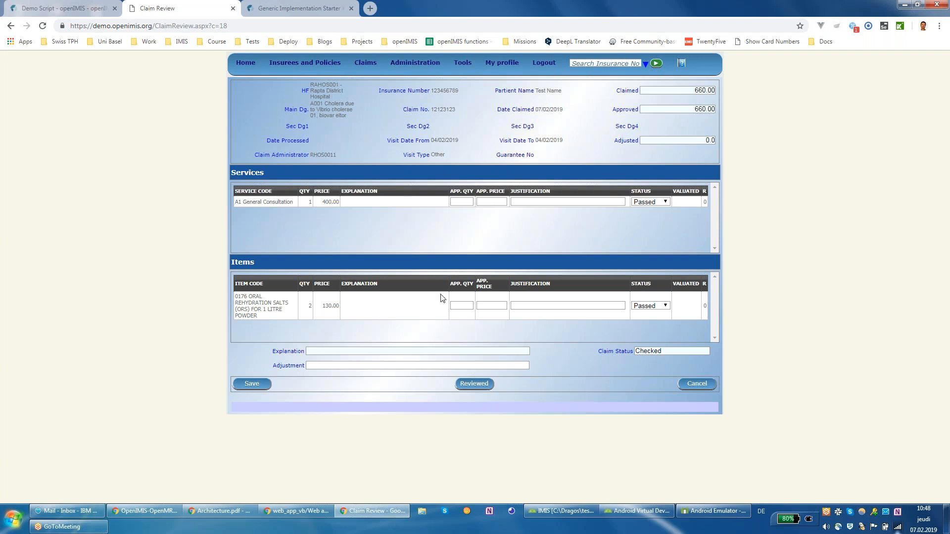
# Step: Approve 1 unit of rehydration salts, keep it Passed, and save the review at 530.00
pyautogui.click(462, 310)
pyautogui.click(498, 306)
pyautogui.click(677, 221)
pyautogui.click(547, 200)
pyautogui.click(526, 203)
pyautogui.doubleClick(637, 91)
pyautogui.moveTo(613, 110); pyautogui.dragTo(712, 110)
pyautogui.rightClick(703, 114)
pyautogui.press('Escape')
pyautogui.click(262, 385)
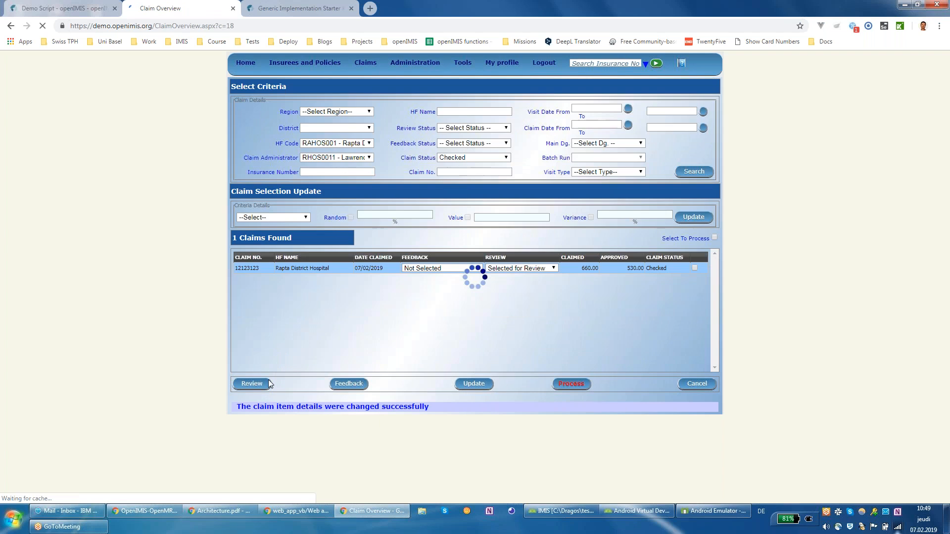
# Step: Select claim 12123123, open it for review and mark it Reviewed
pyautogui.click(281, 267)
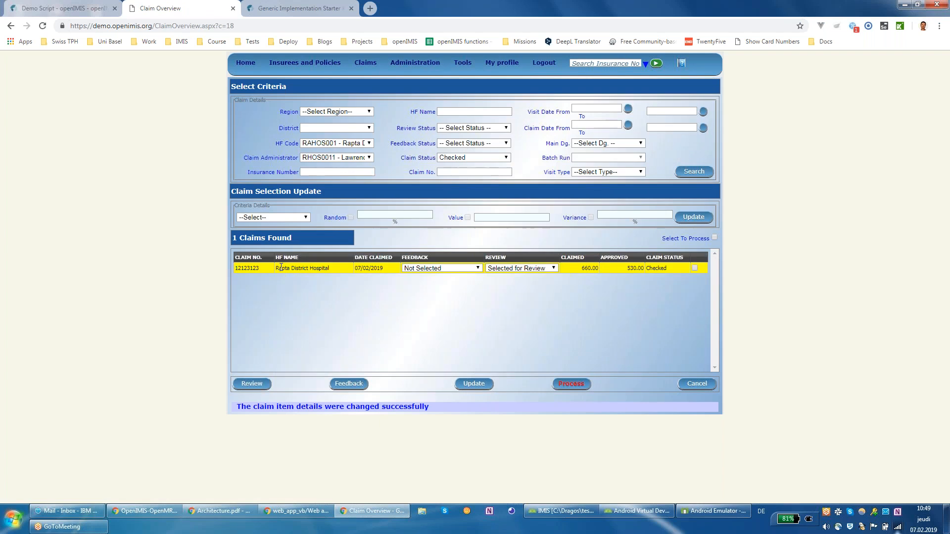
pyautogui.click(252, 384)
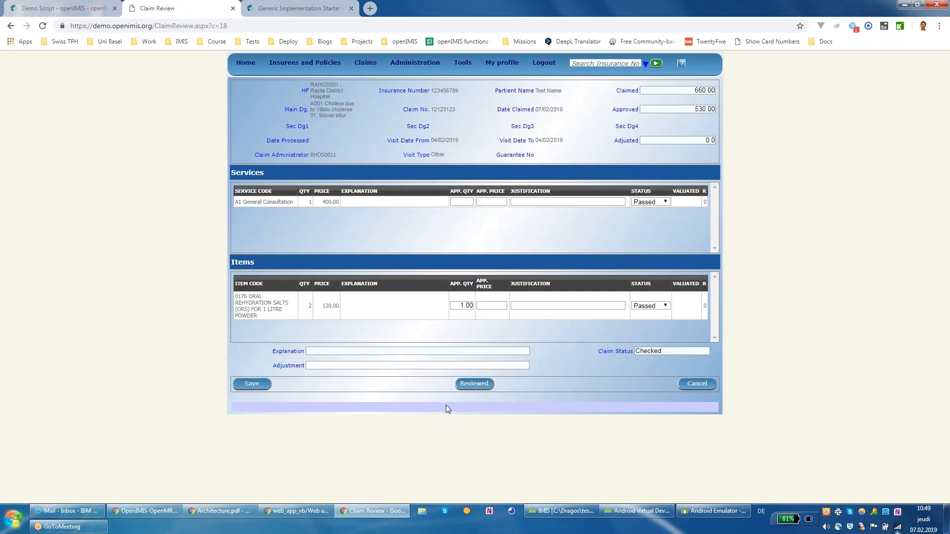
pyautogui.click(487, 392)
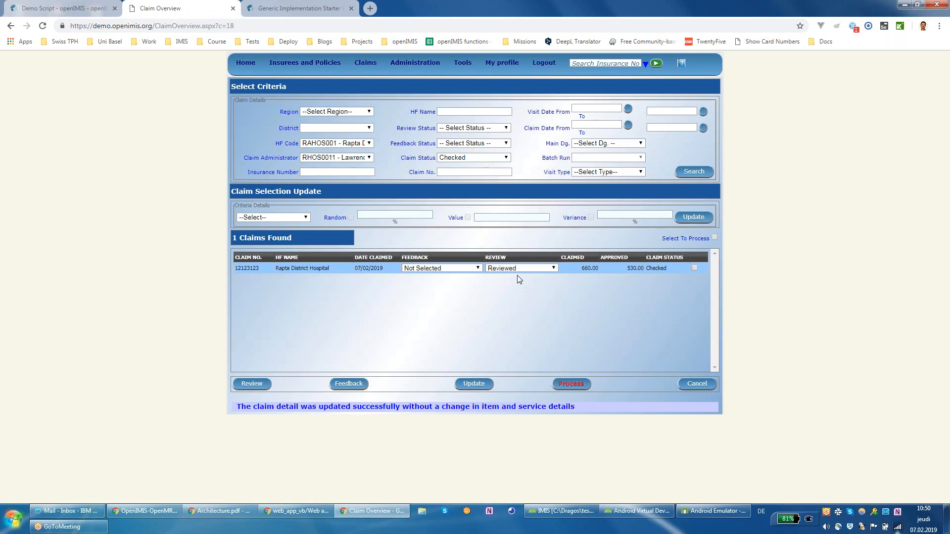
# Step: Tick claim 12123123 and process it, confirming, so it shows 1 submitted and 1 valuated
pyautogui.click(694, 269)
pyautogui.click(574, 391)
pyautogui.click(573, 386)
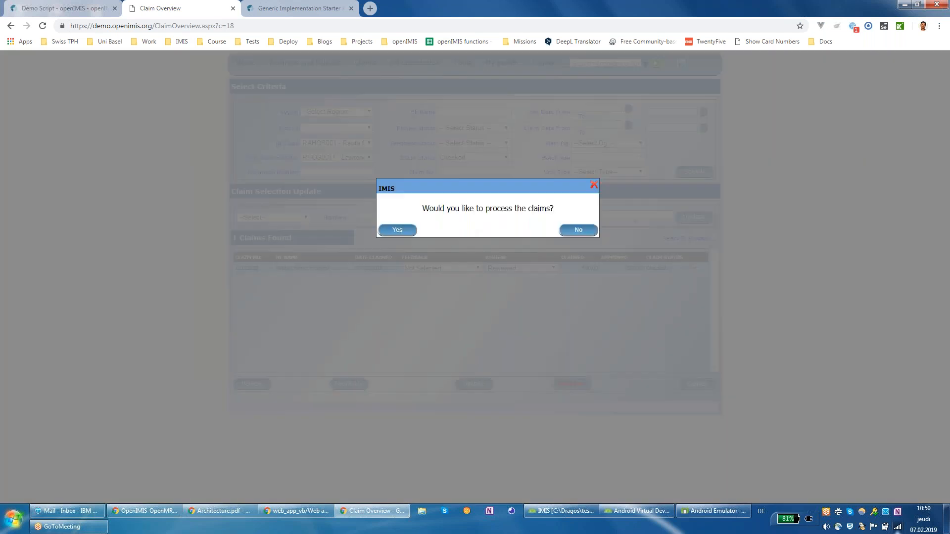
pyautogui.click(398, 230)
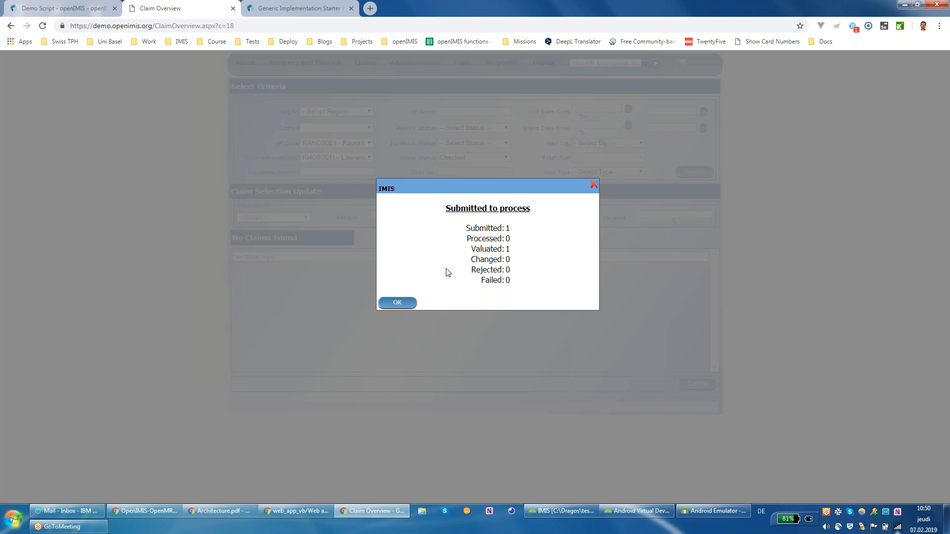
pyautogui.moveTo(472, 250); pyautogui.dragTo(504, 252)
pyautogui.click(398, 302)
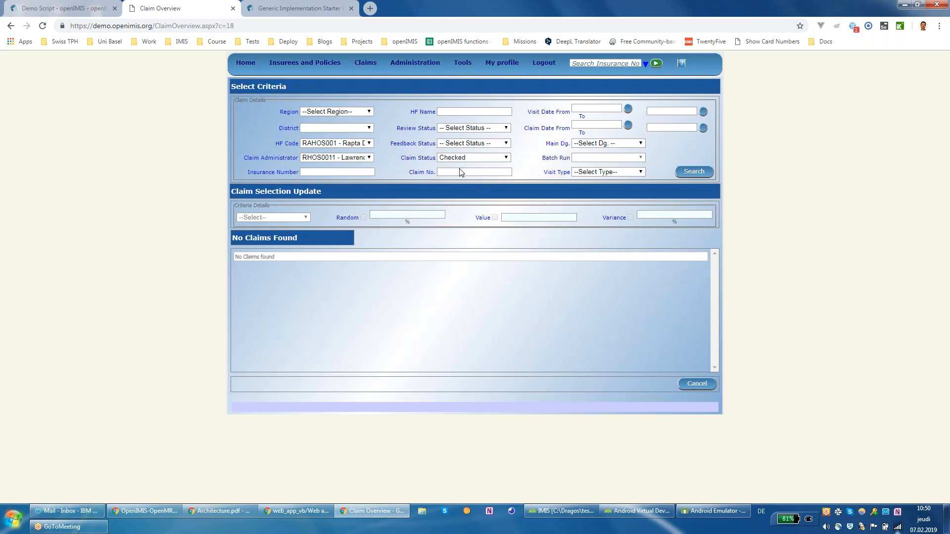
# Step: Open the Batch Processing page from the Claims menu's Batch Run entry
pyautogui.moveTo(395, 66)
pyautogui.moveTo(365, 64)
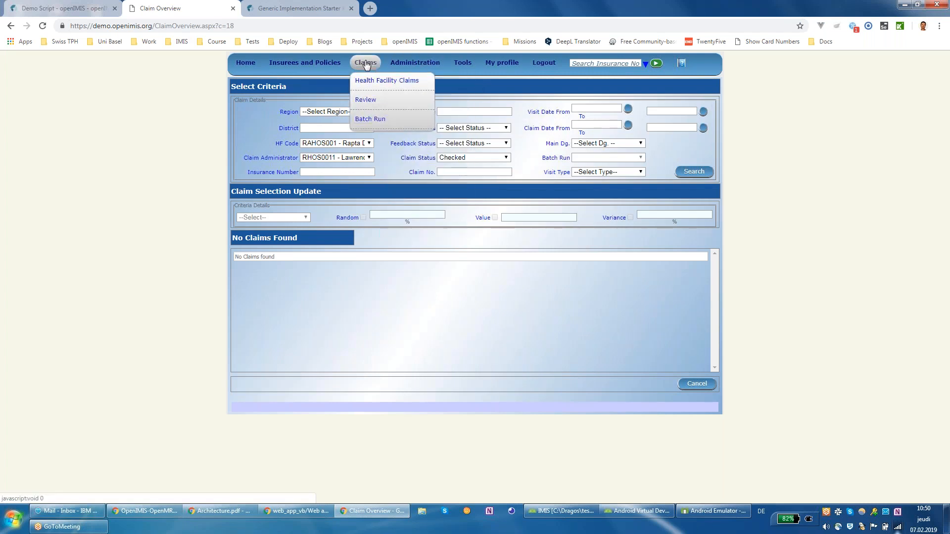
pyautogui.click(374, 122)
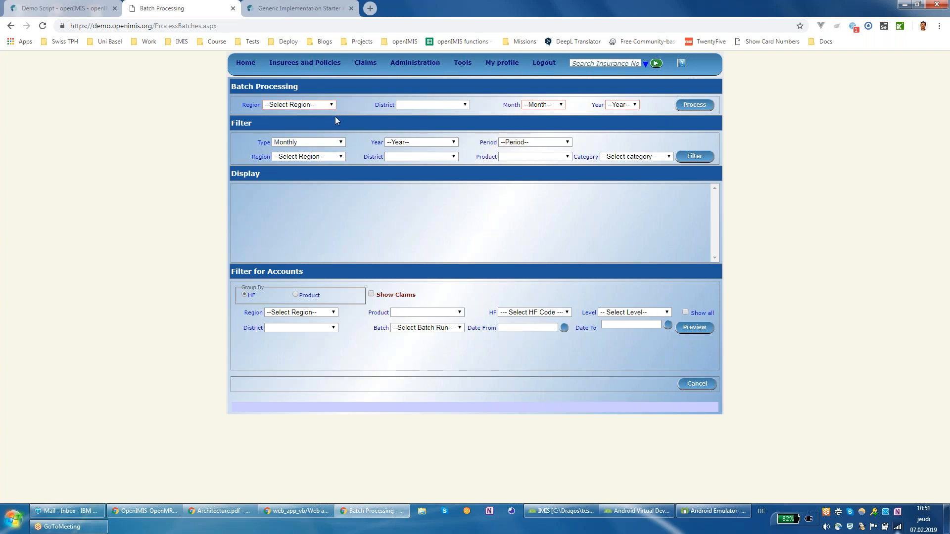
# Step: Set the batch run to region Ultha, district Rapta, month January, year 2019
pyautogui.click(334, 104)
pyautogui.click(316, 132)
pyautogui.click(435, 104)
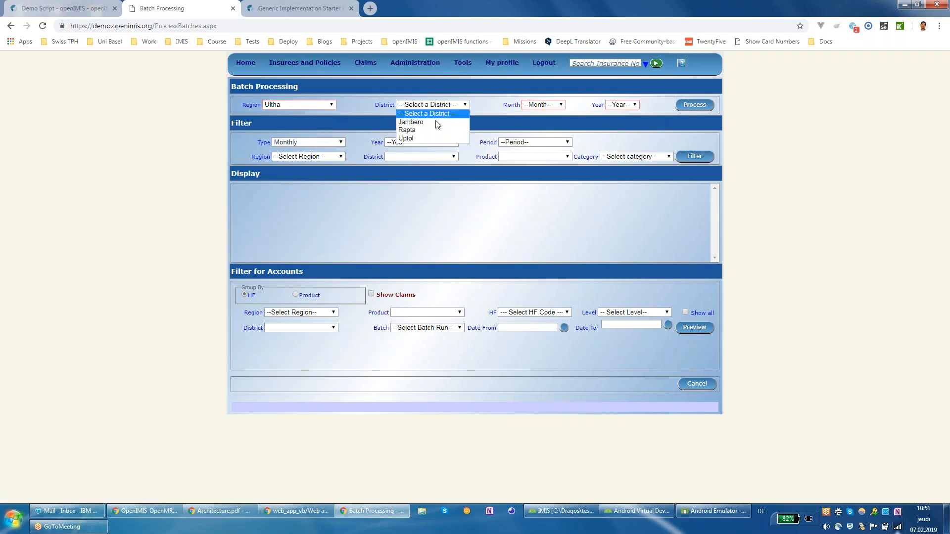
pyautogui.click(435, 130)
pyautogui.click(543, 105)
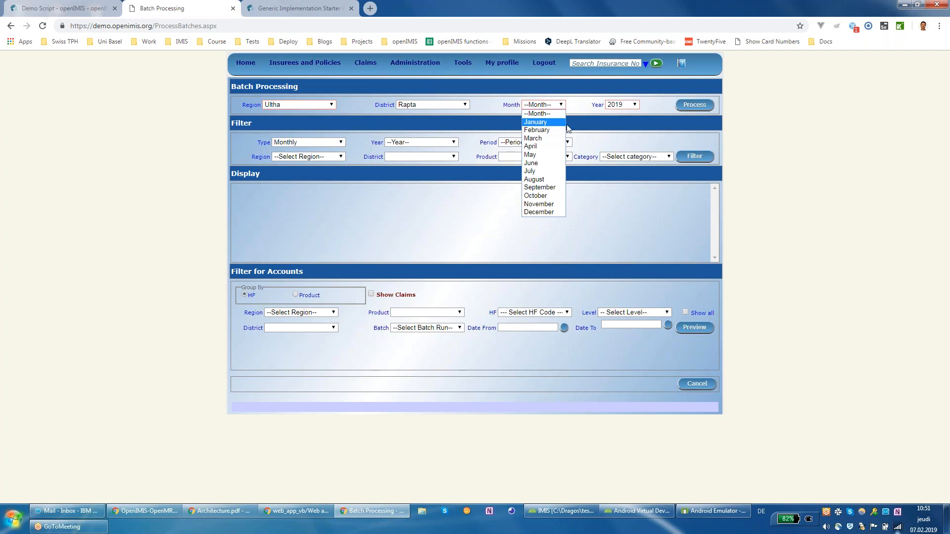
pyautogui.click(646, 125)
pyautogui.click(553, 107)
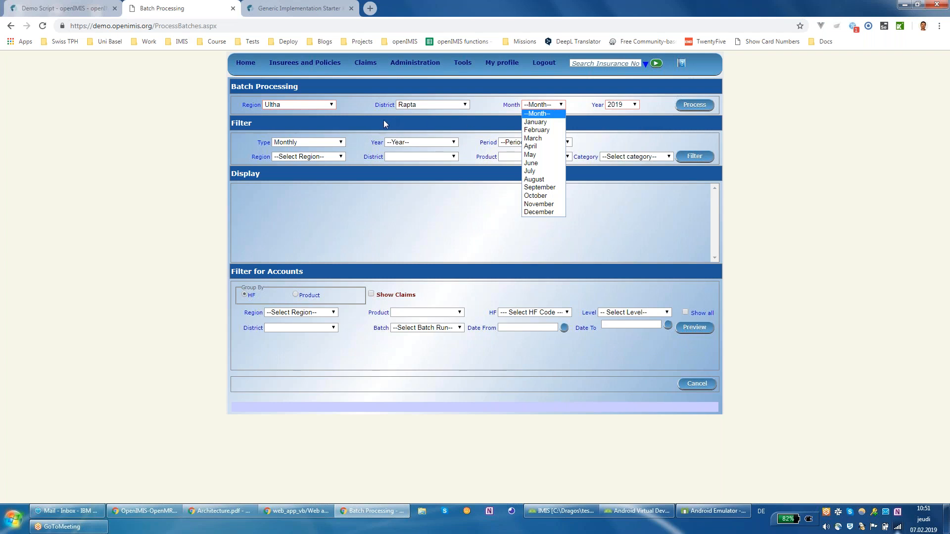
pyautogui.click(536, 122)
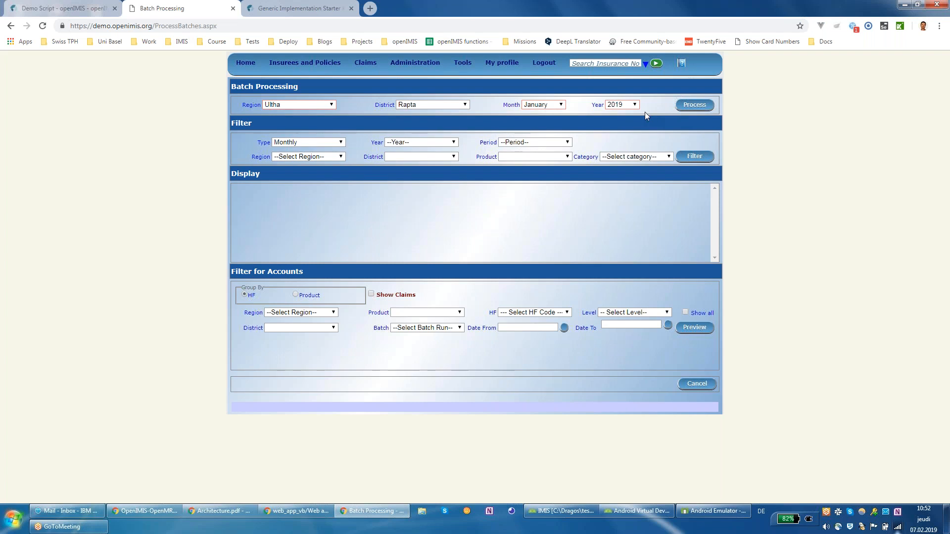
pyautogui.click(328, 13)
# Step: Scroll the Confluence demo script down to section 6, Renewal Process
pyautogui.click(88, 13)
pyautogui.scroll(-7, 279, 155)
pyautogui.scroll(-1, 428, 194)
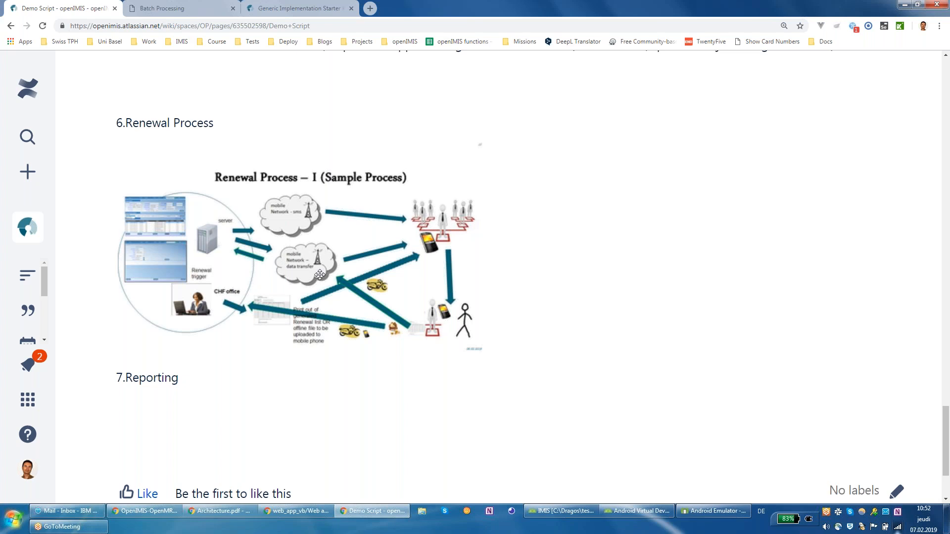
pyautogui.click(697, 513)
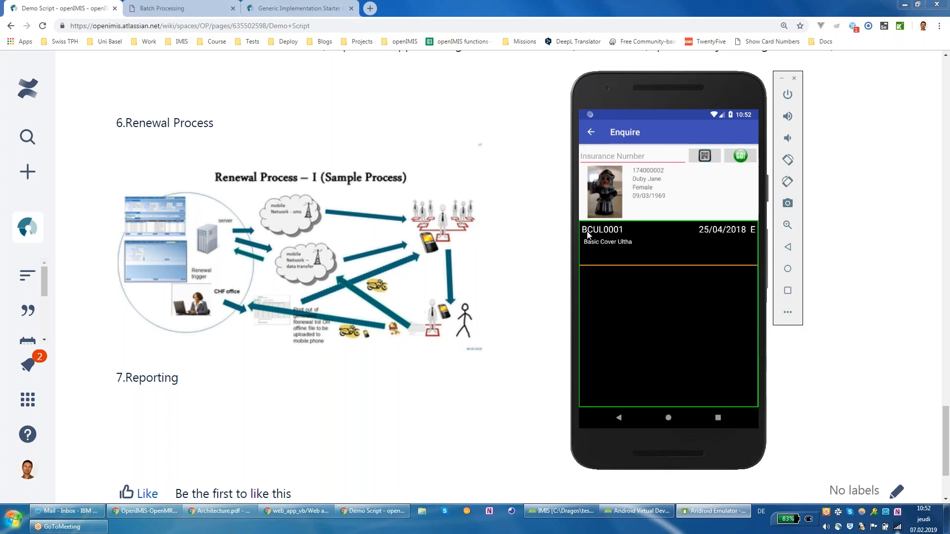
# Step: In the mobile app, open the Renew list from the navigation drawer and pull to refresh it
pyautogui.click(592, 133)
pyautogui.click(599, 136)
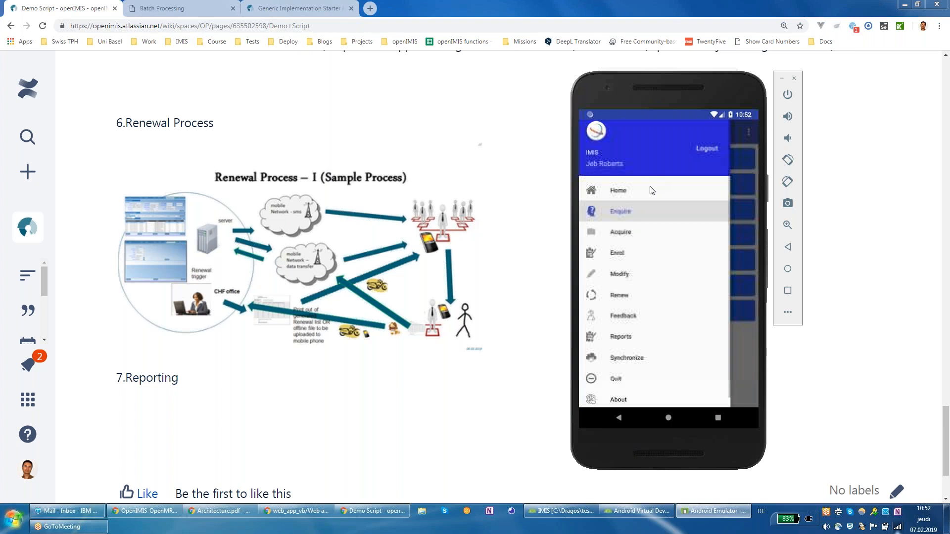
pyautogui.click(640, 300)
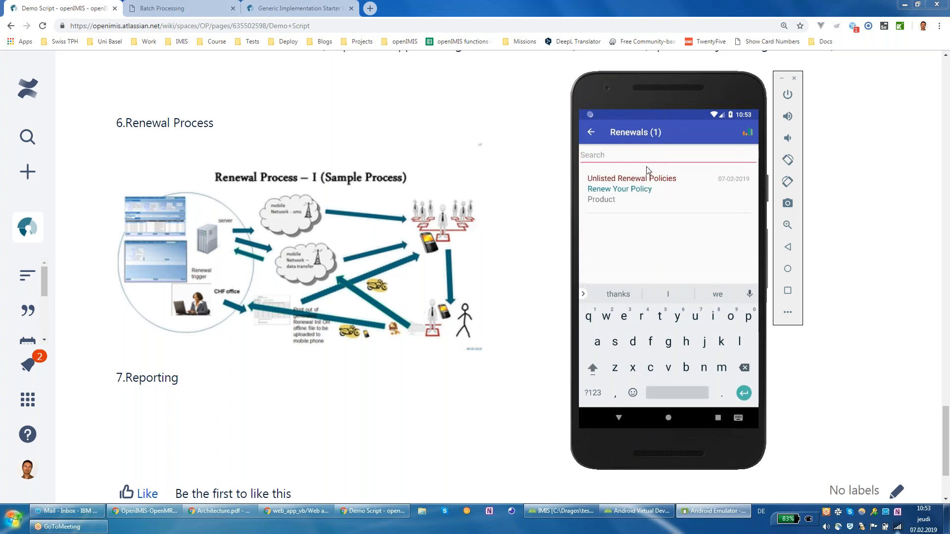
pyautogui.moveTo(655, 185); pyautogui.dragTo(655, 253)
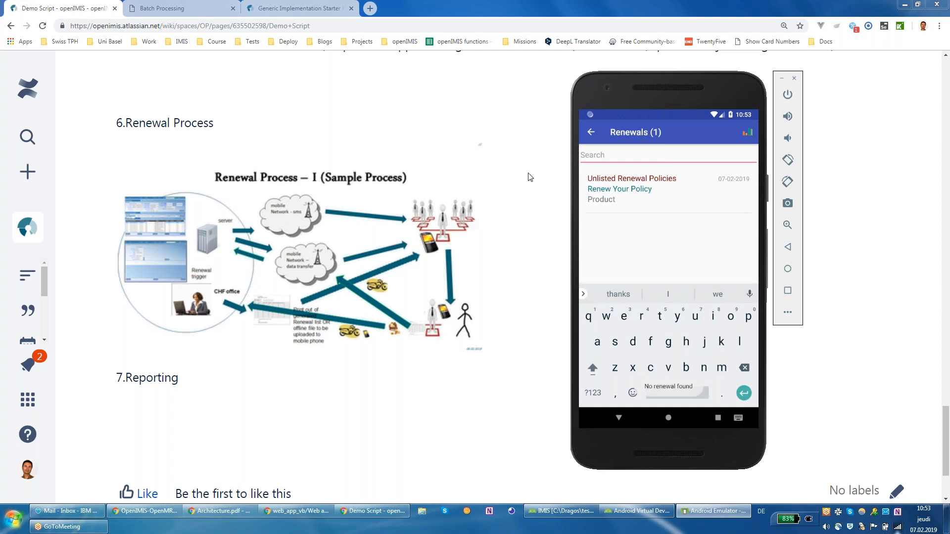
pyautogui.click(298, 8)
# Step: Zoom out the training deck and page down to the 'Reporting – III a (Use of application)' slide
pyautogui.scroll(-20, 358, 180)
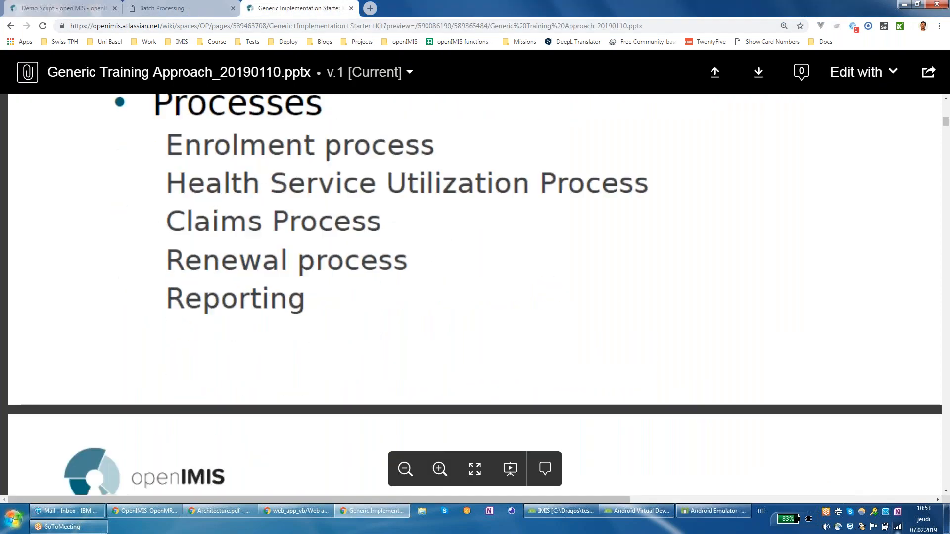
pyautogui.scroll(-15, 407, 216)
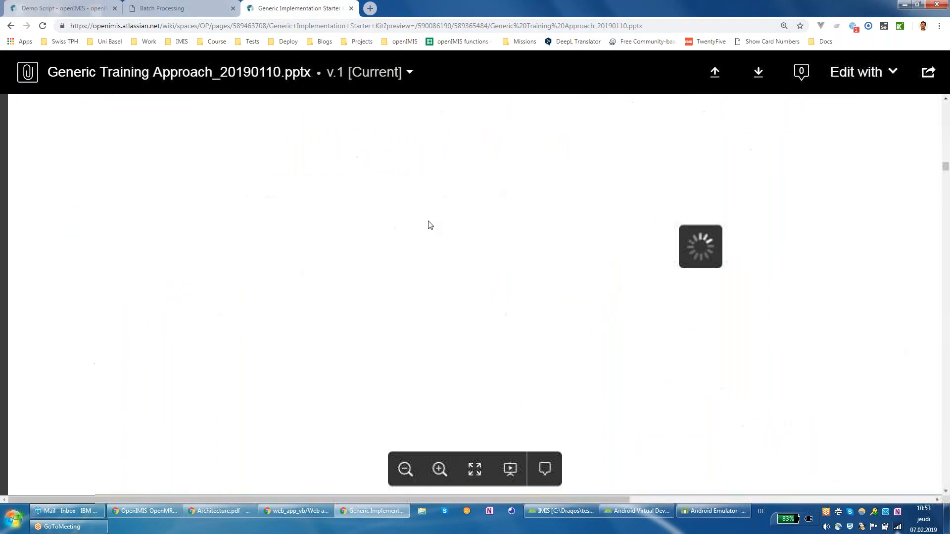
pyautogui.scroll(-15, 433, 228)
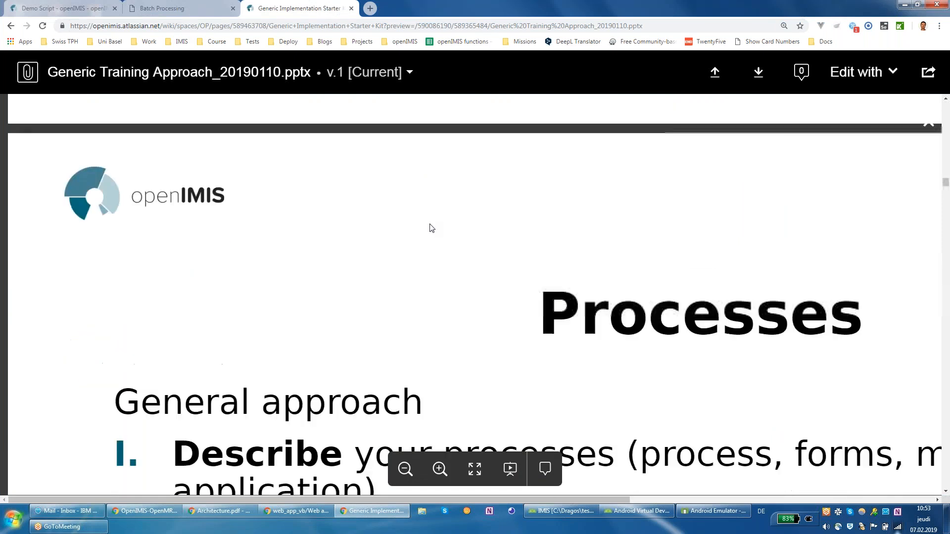
pyautogui.scroll(-10, 429, 229)
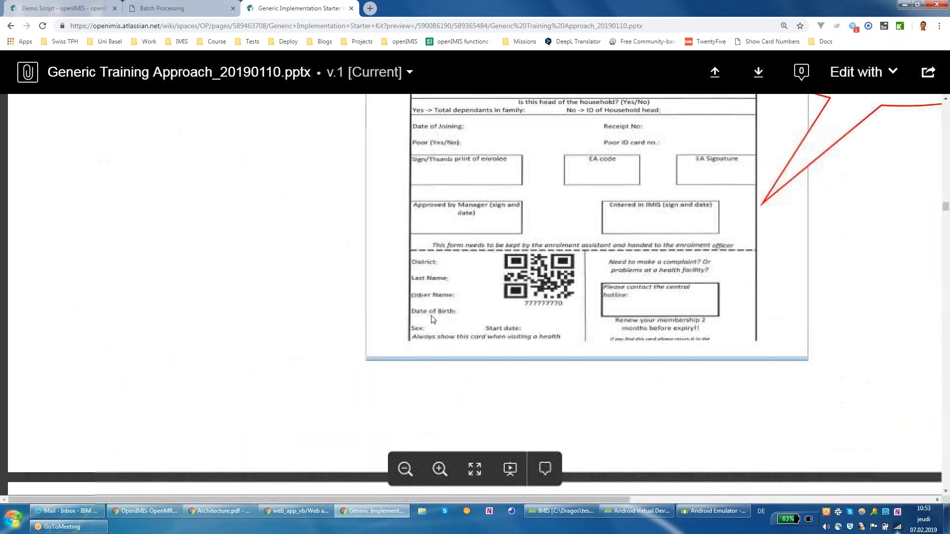
pyautogui.click(405, 473)
pyautogui.scroll(-10, 450, 322)
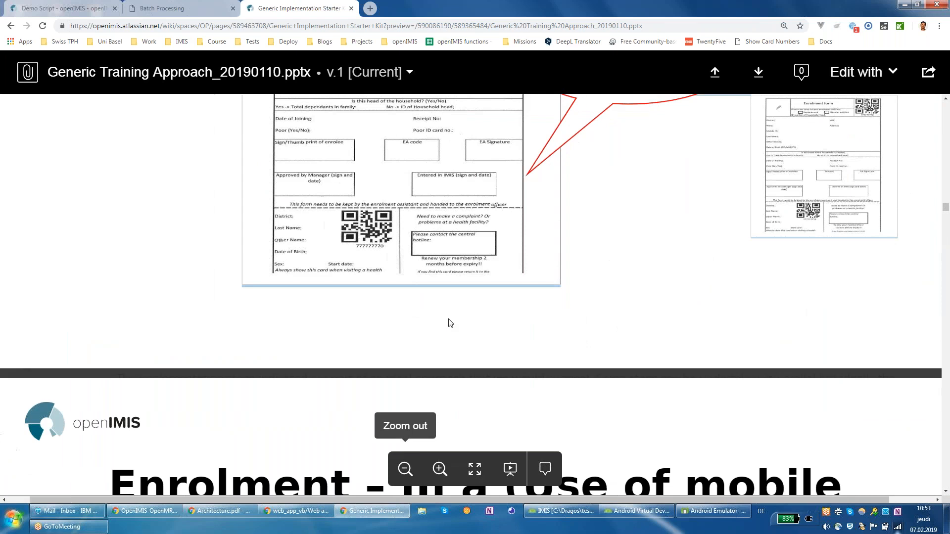
pyautogui.scroll(-10, 463, 286)
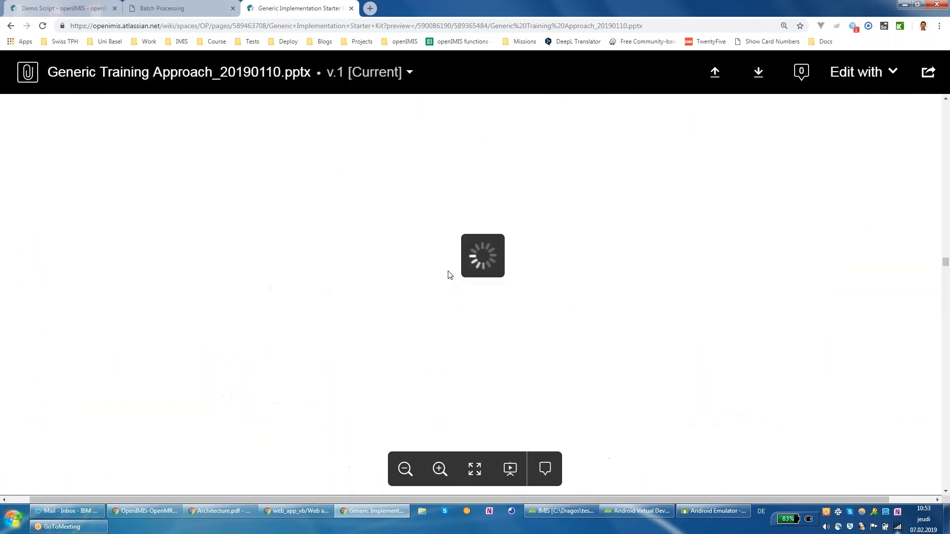
pyautogui.scroll(-15, 467, 283)
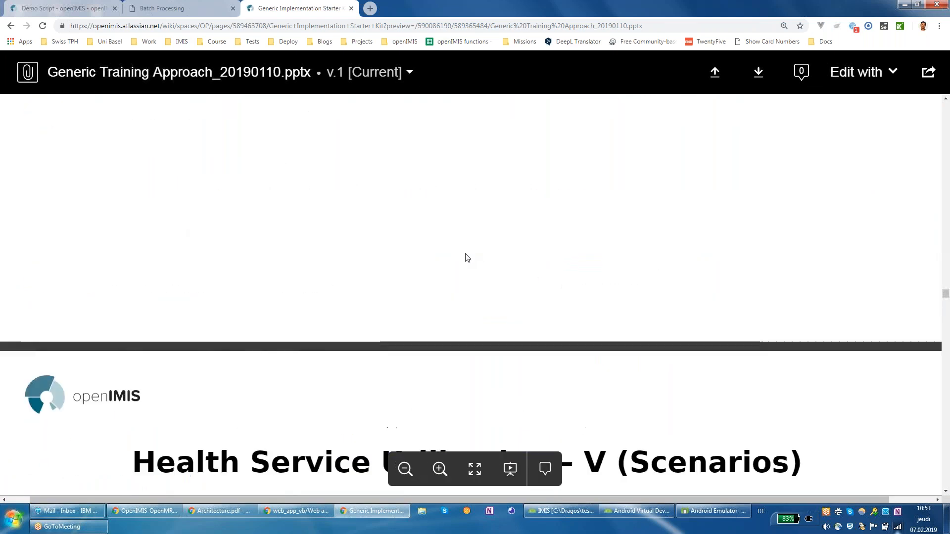
pyautogui.scroll(-15, 467, 237)
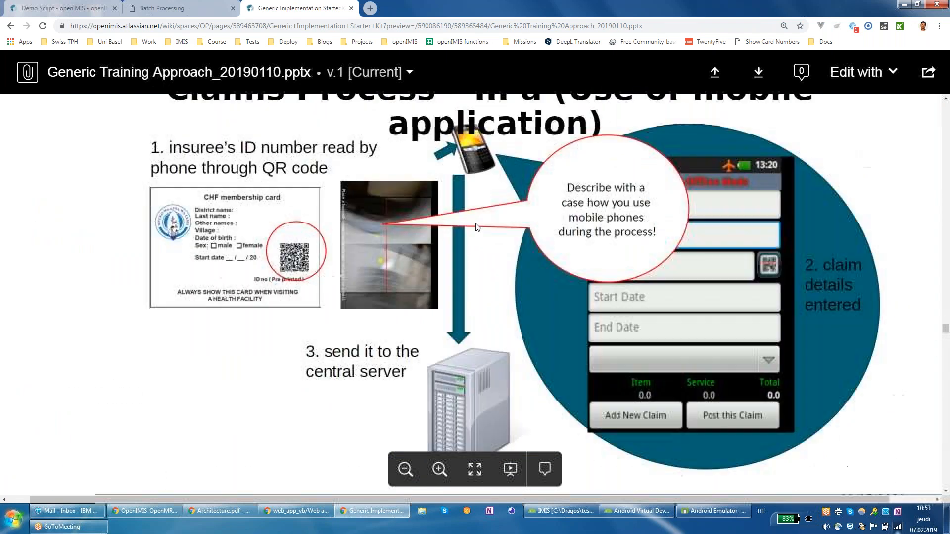
pyautogui.scroll(-15, 479, 236)
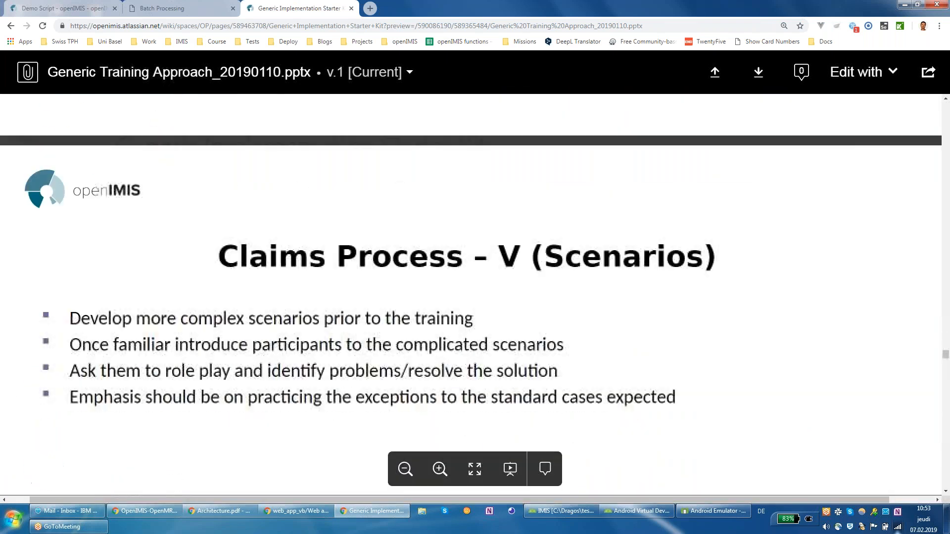
pyautogui.scroll(-3, 466, 254)
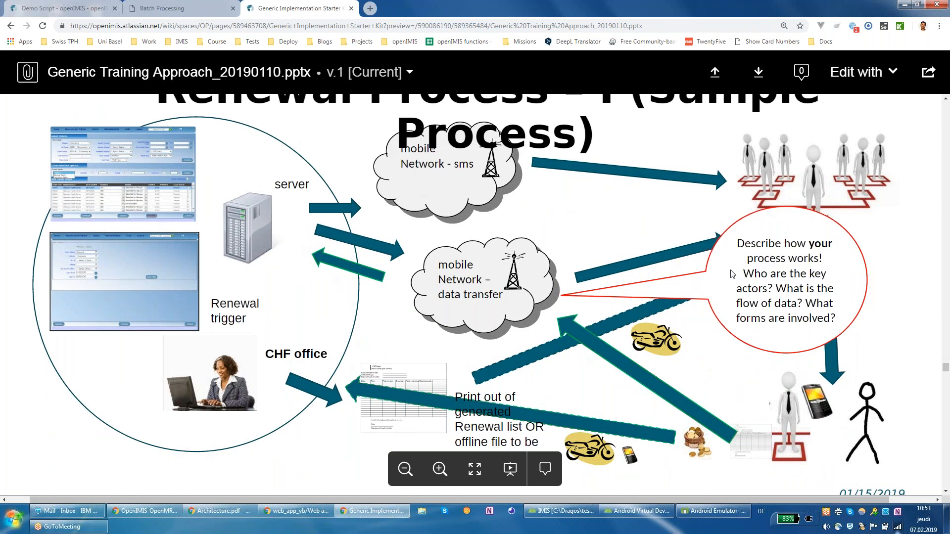
pyautogui.scroll(-10, 589, 288)
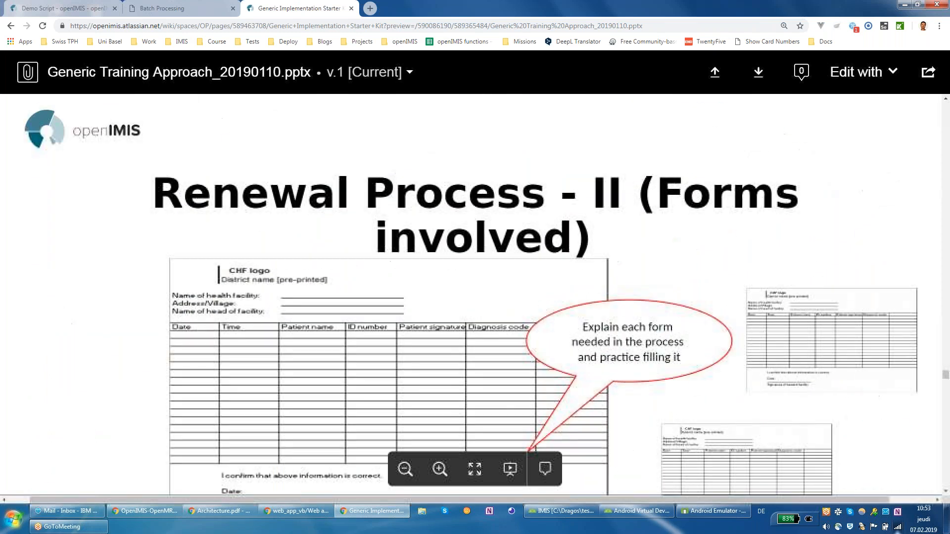
pyautogui.scroll(-5, 590, 289)
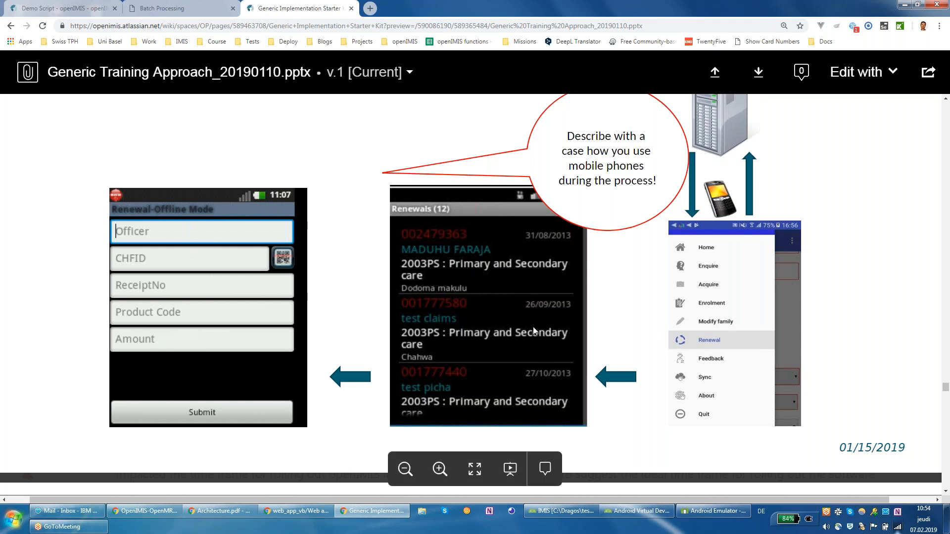
pyautogui.scroll(-2, 532, 329)
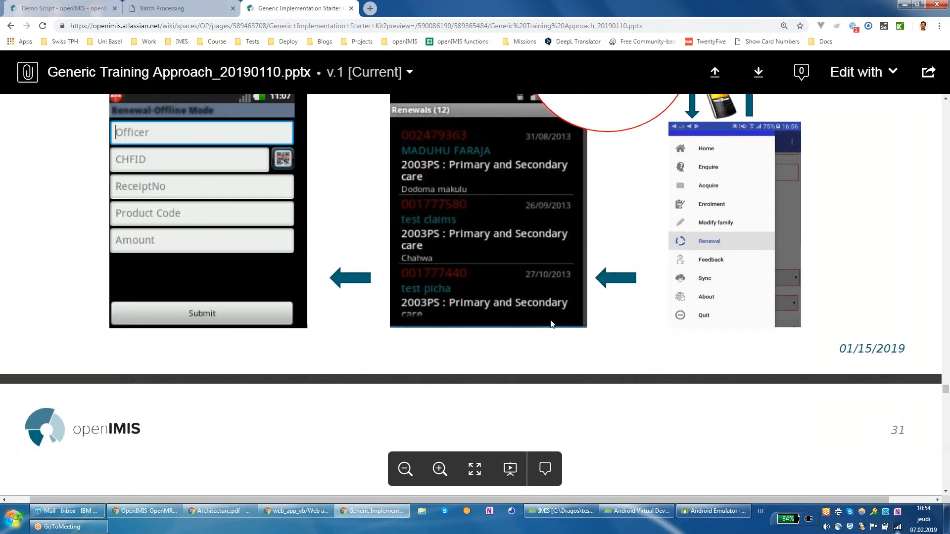
pyautogui.scroll(-20, 552, 325)
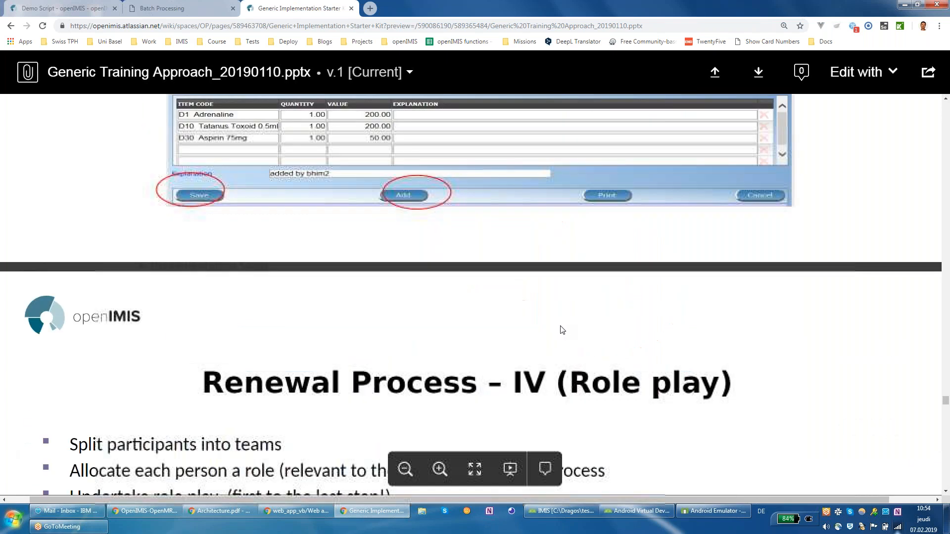
pyautogui.scroll(-20, 558, 332)
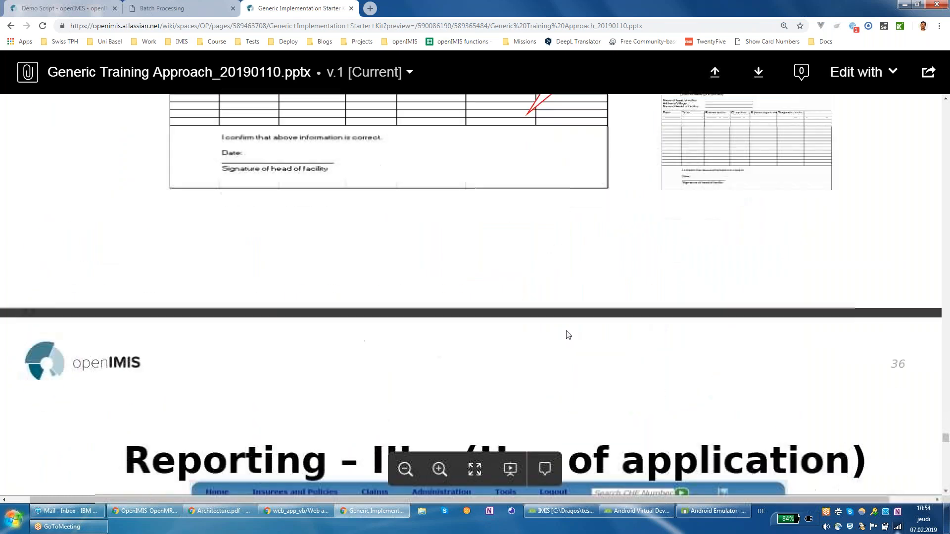
pyautogui.scroll(-6, 562, 324)
pyautogui.scroll(6, 562, 322)
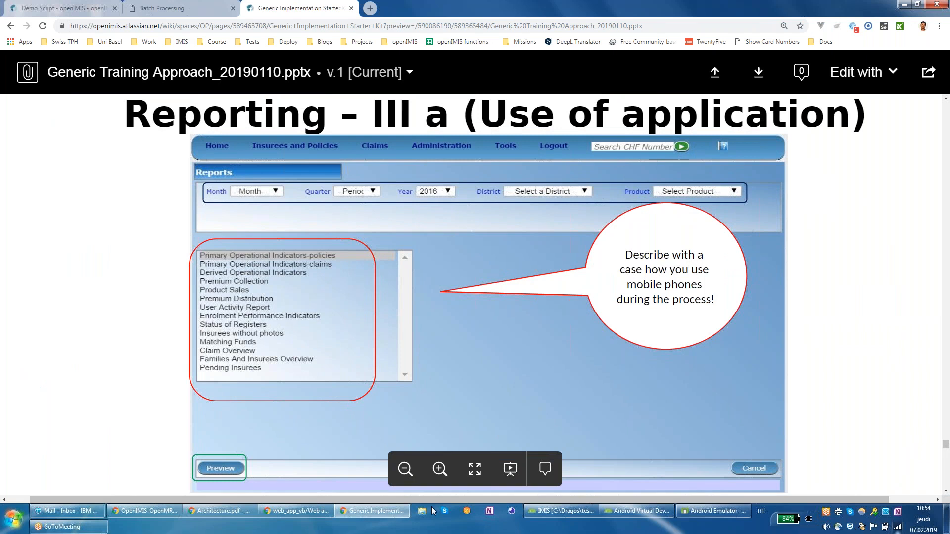
# Step: On the Batch Processing page, show where Reports sits in the Tools menu
pyautogui.click(191, 11)
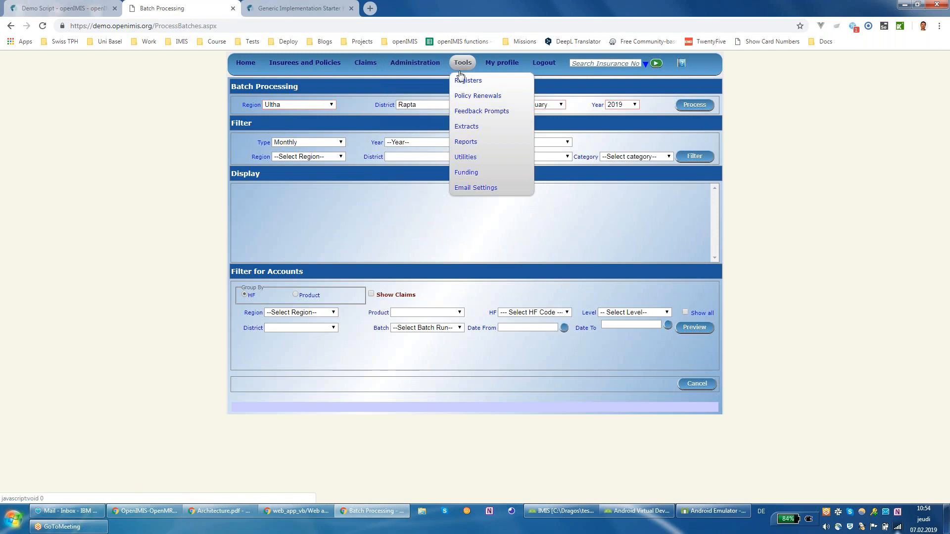
pyautogui.click(526, 139)
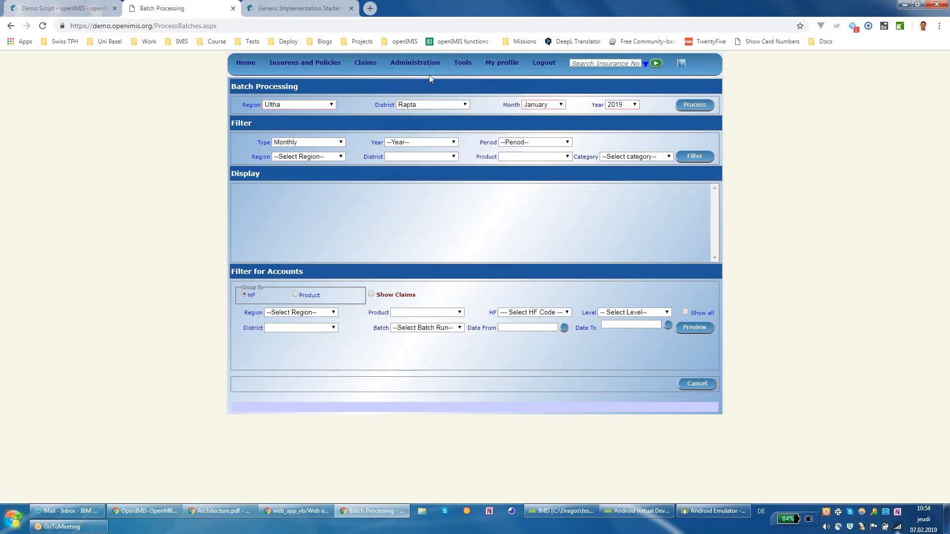
pyautogui.moveTo(470, 68)
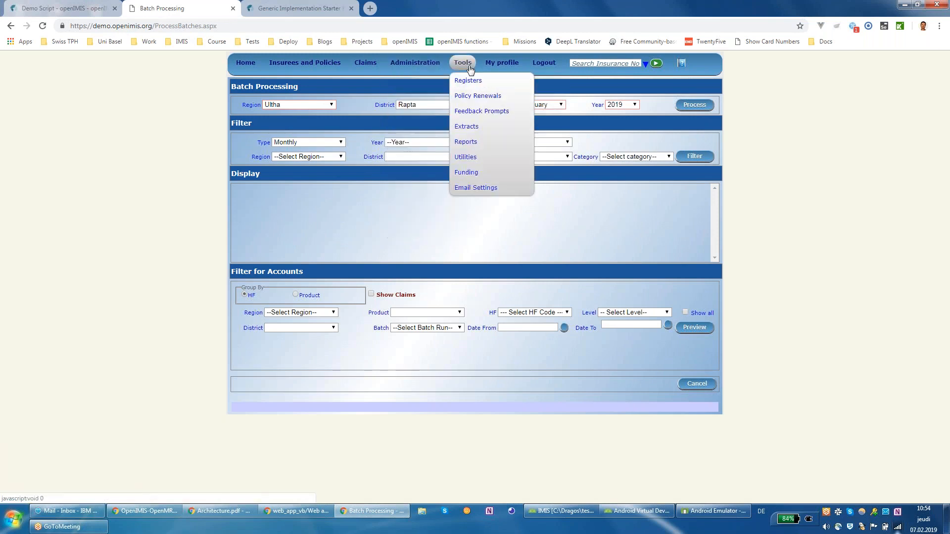
pyautogui.click(468, 142)
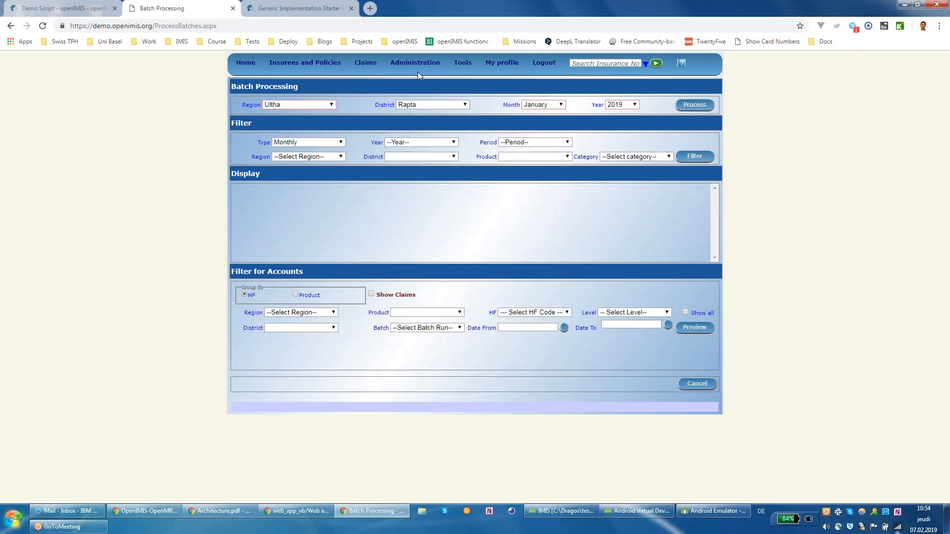
pyautogui.click(300, 8)
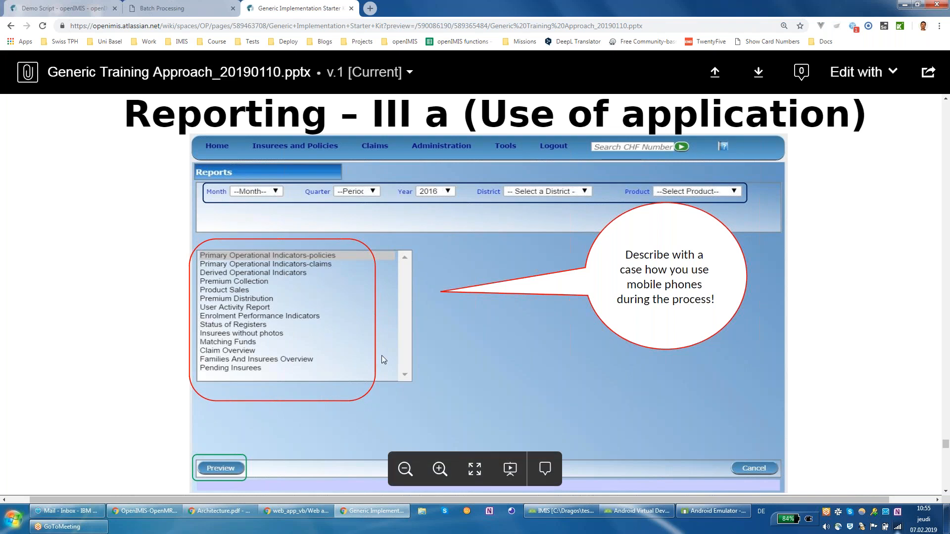
# Step: Scroll the training deck to slide 37, then back to slide 36, 'Reporting – III a'
pyautogui.scroll(-10, 386, 353)
pyautogui.scroll(-5, 396, 348)
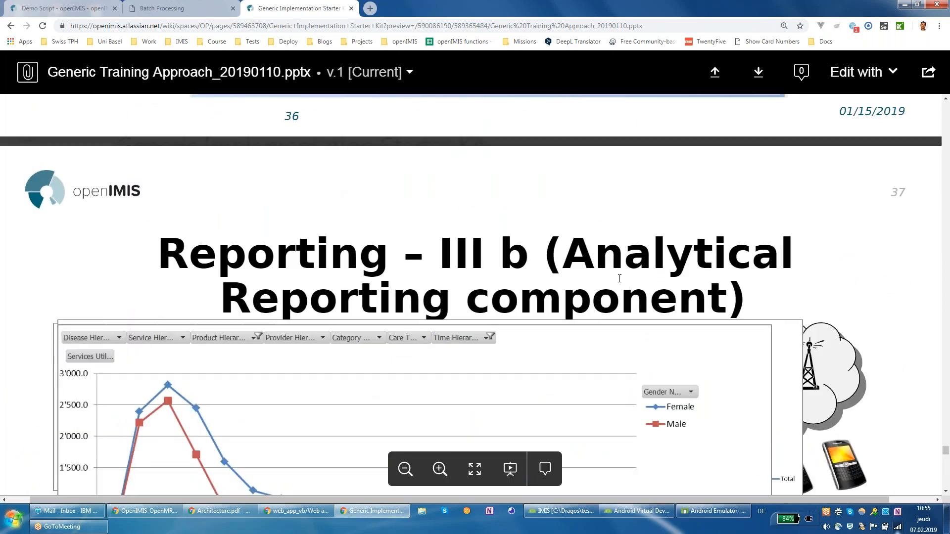
pyautogui.scroll(8, 679, 325)
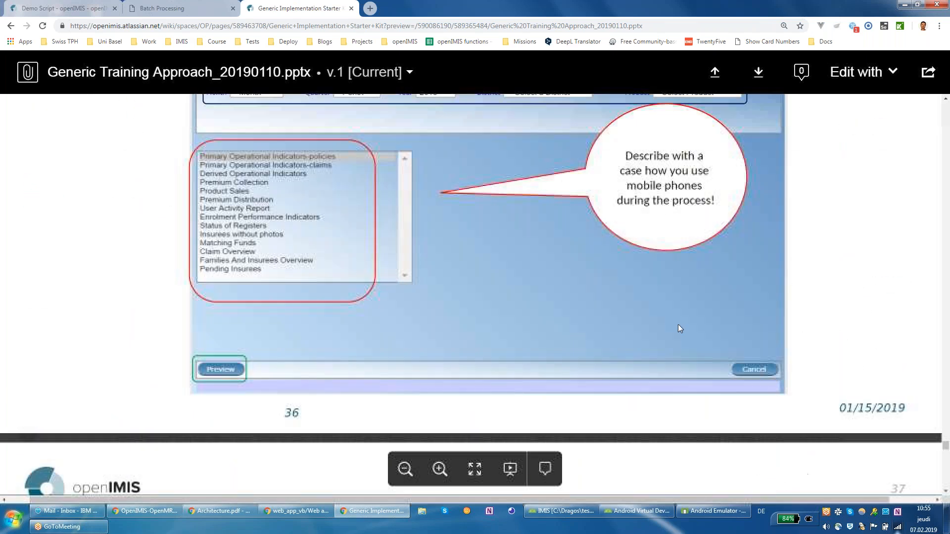
pyautogui.scroll(-1, 675, 327)
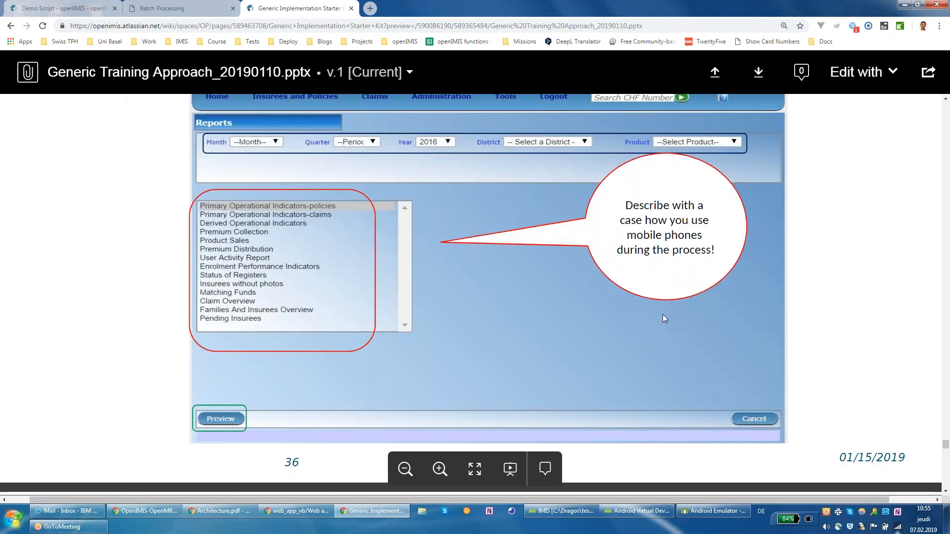
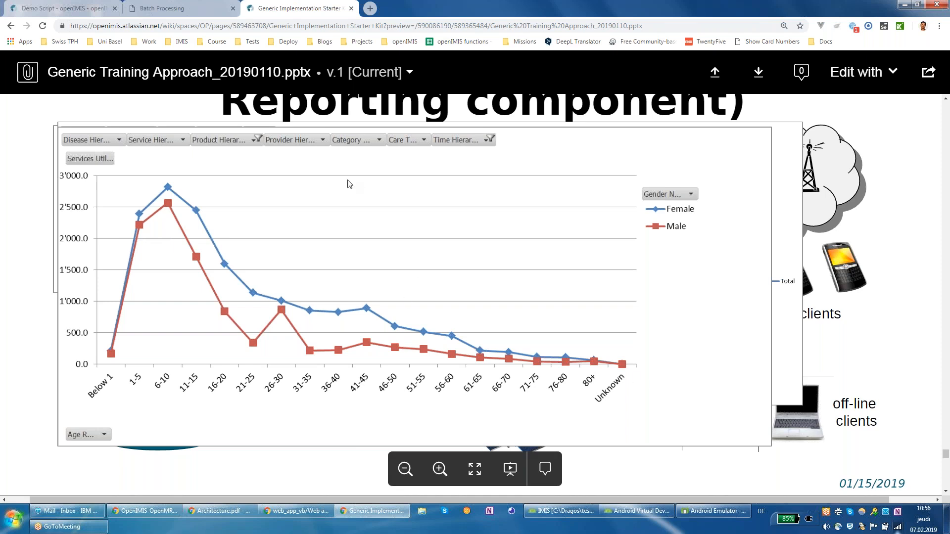
# Step: Scroll the deck up to slide 36, then switch to the openIMIS Batch Processing page
pyautogui.scroll(5, 404, 230)
pyautogui.scroll(5, 404, 231)
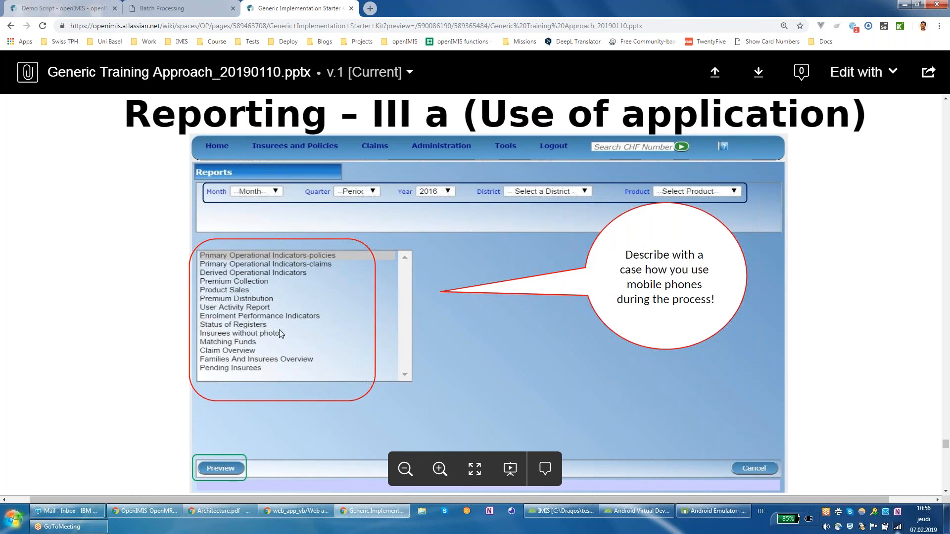
pyautogui.click(163, 8)
pyautogui.moveTo(465, 68)
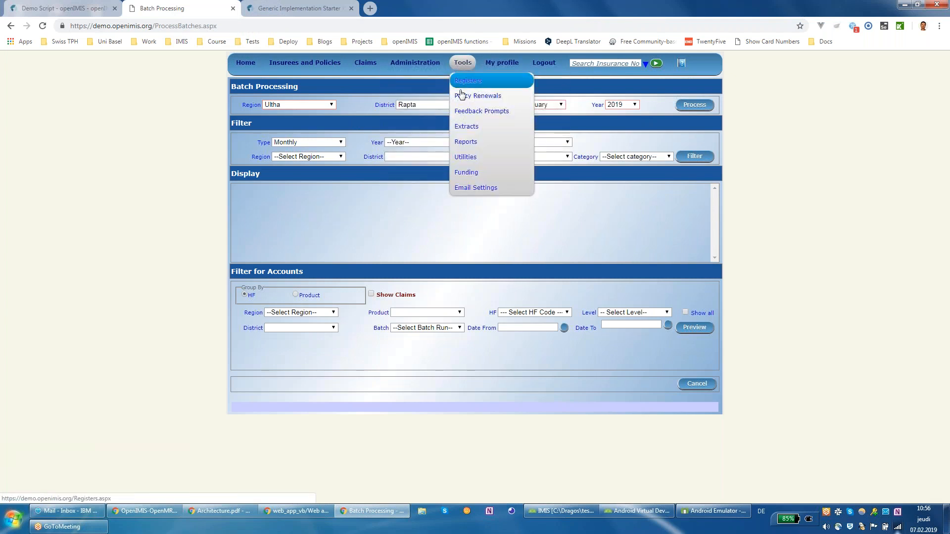
# Step: Open Tools > Reports, scroll the reports list down to Rejected Photos, and return to the slide
pyautogui.click(463, 142)
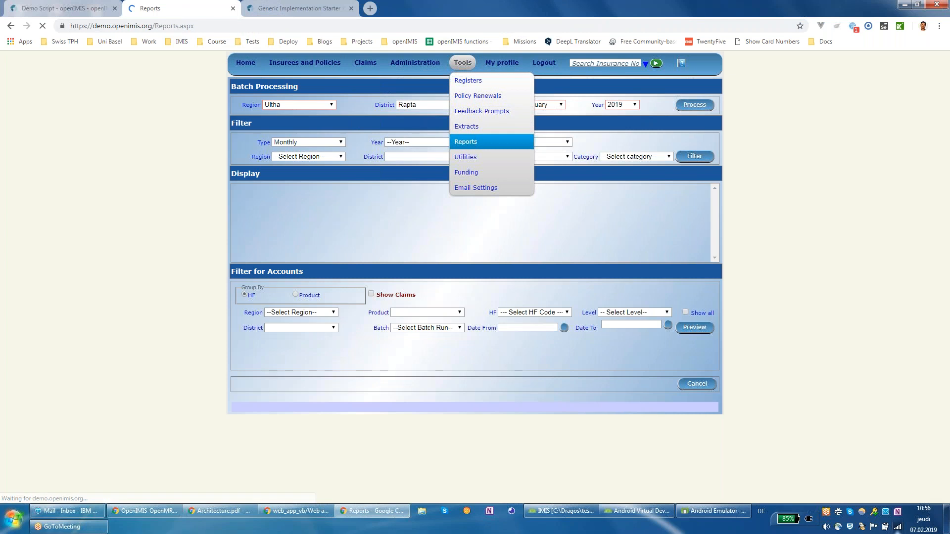
pyautogui.click(411, 162)
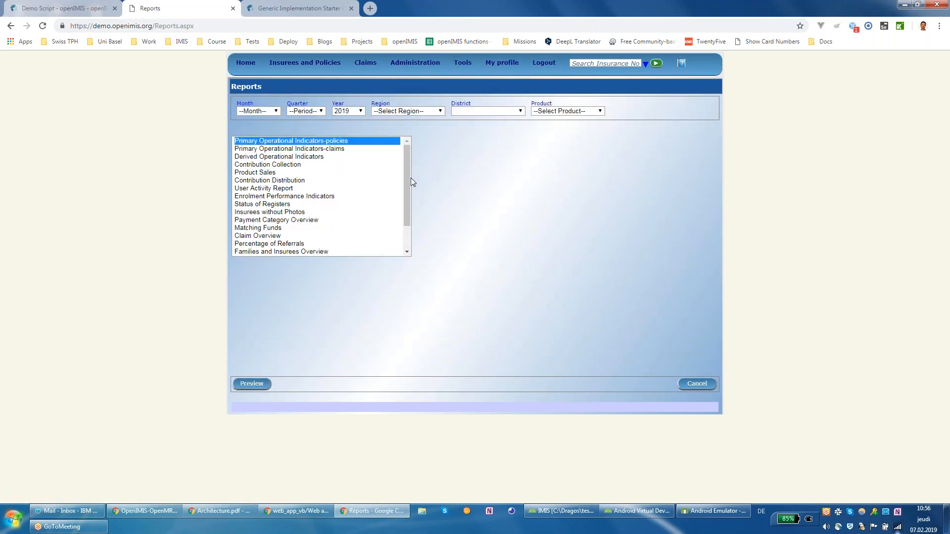
pyautogui.moveTo(409, 165); pyautogui.dragTo(390, 228)
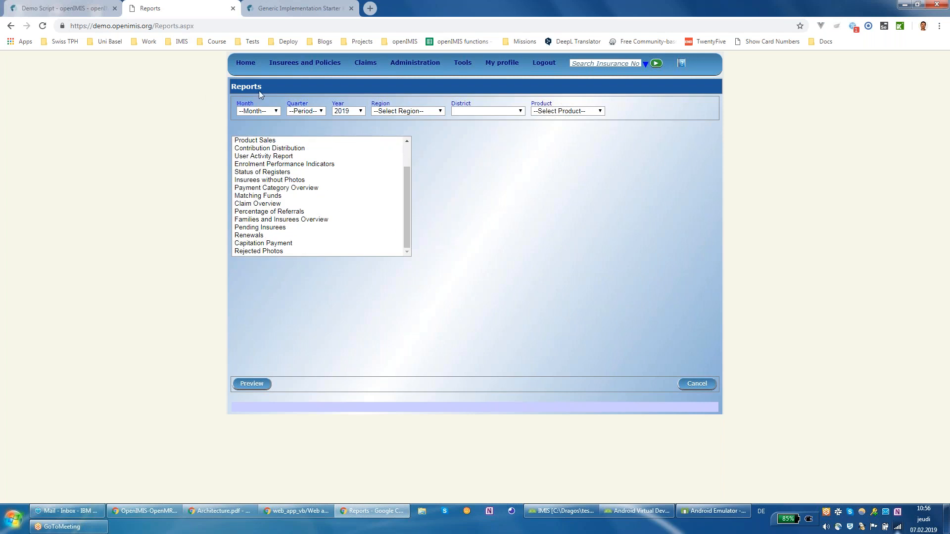
pyautogui.click(305, 13)
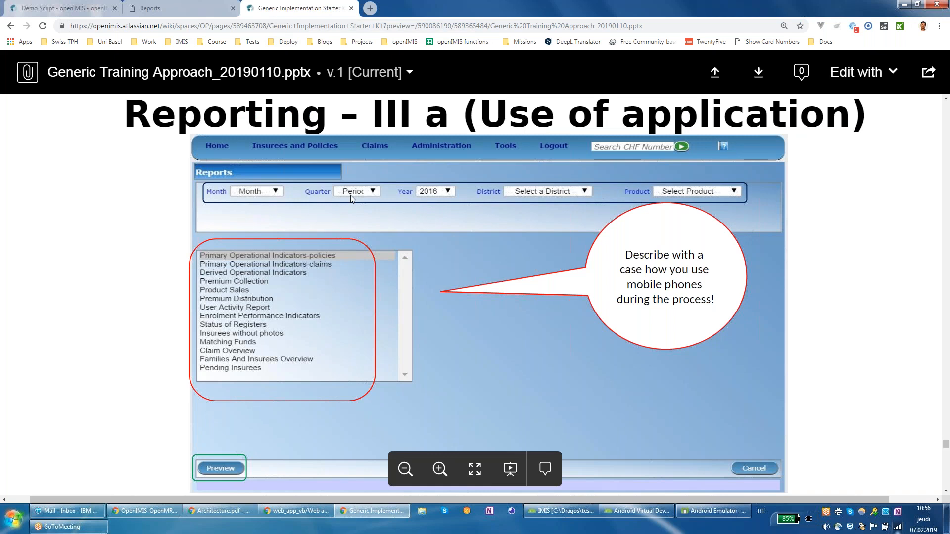
# Step: Switch back to the openIMIS Reports page listing Product Sales through Rejected Photos
pyautogui.click(193, 11)
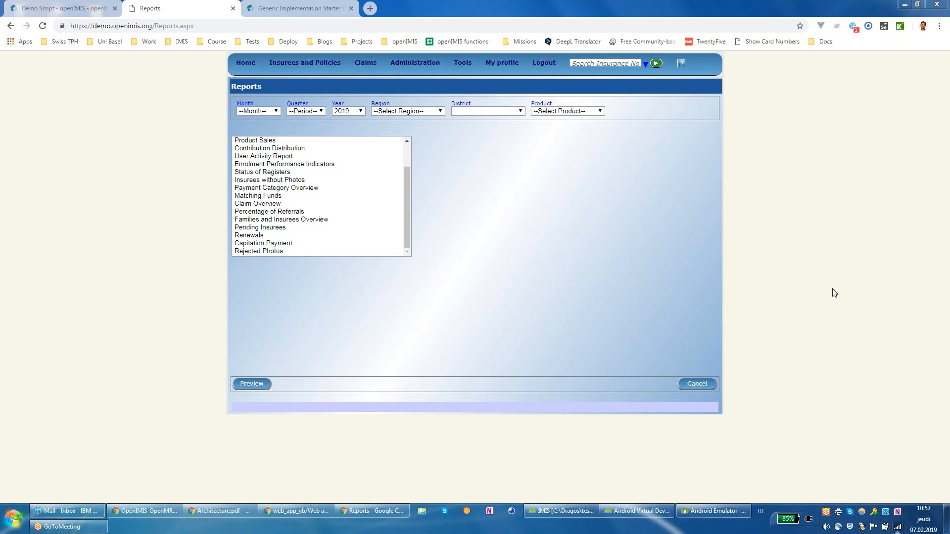
pyautogui.moveTo(307, 66)
pyautogui.press('XF86AudioRaiseVolume')
pyautogui.press('XF86AudioRaiseVolume')
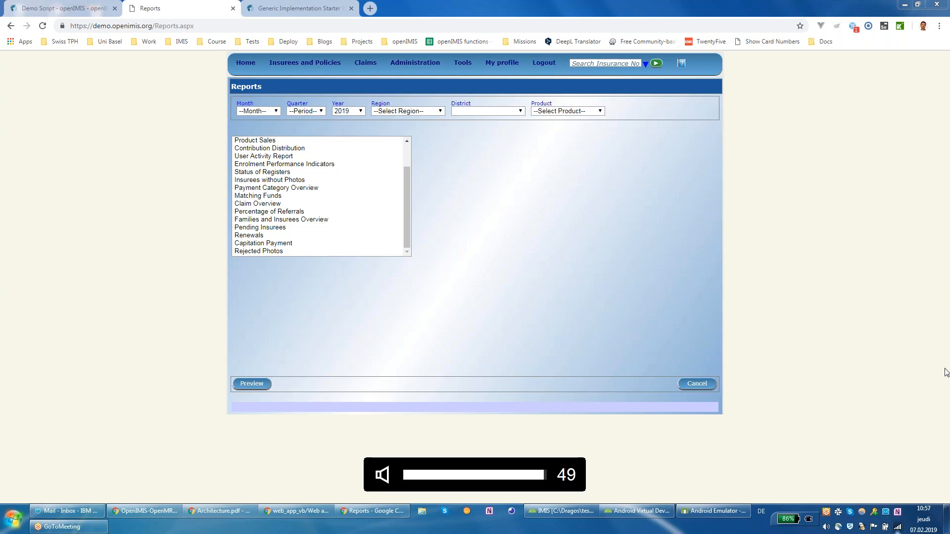
pyautogui.press('XF86AudioRaiseVolume')
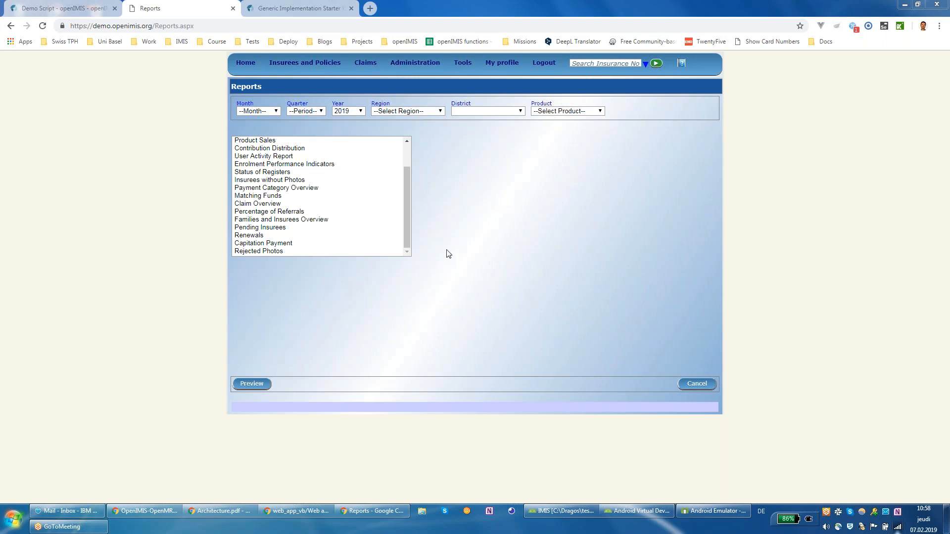
pyautogui.moveTo(381, 63)
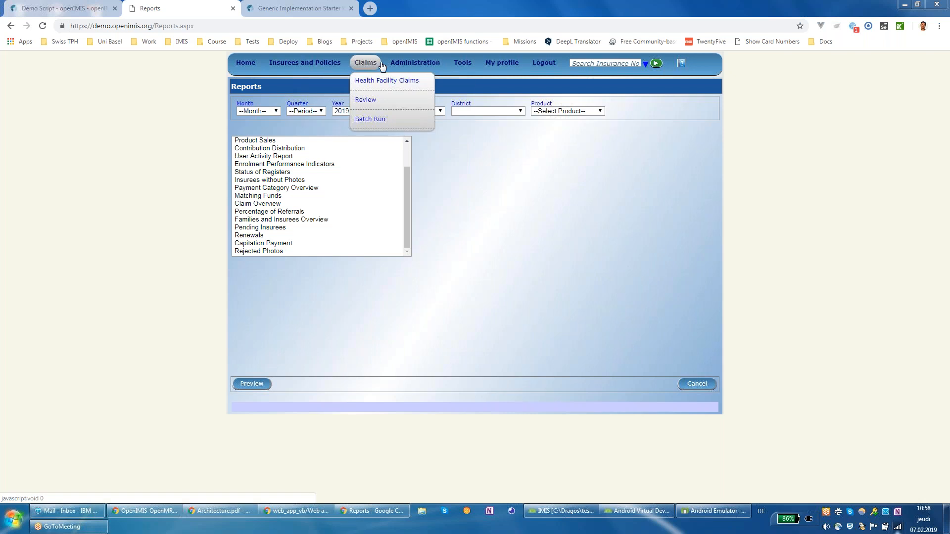
# Step: Open Medical Services price lists, browse the Tahida Govt. Dispensary List services, and cancel
pyautogui.moveTo(416, 65)
pyautogui.moveTo(424, 118)
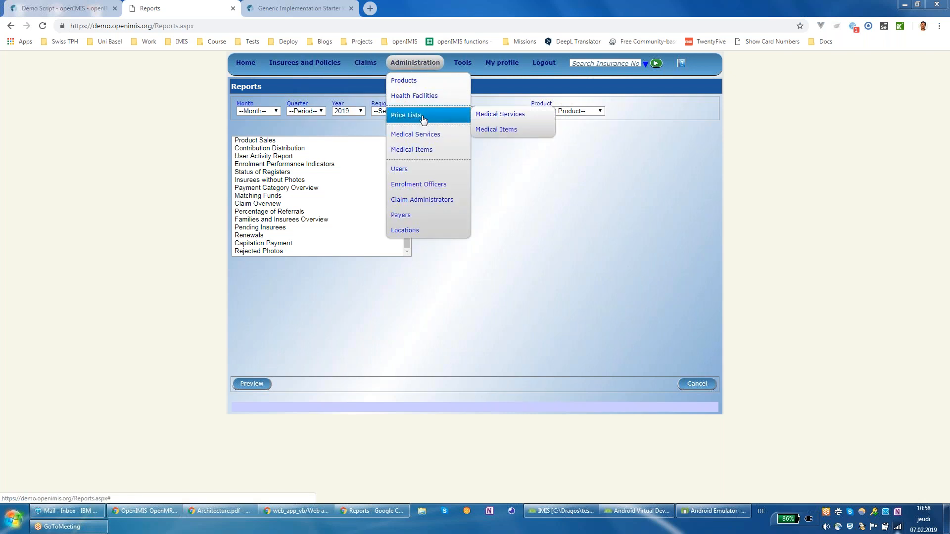
pyautogui.click(481, 120)
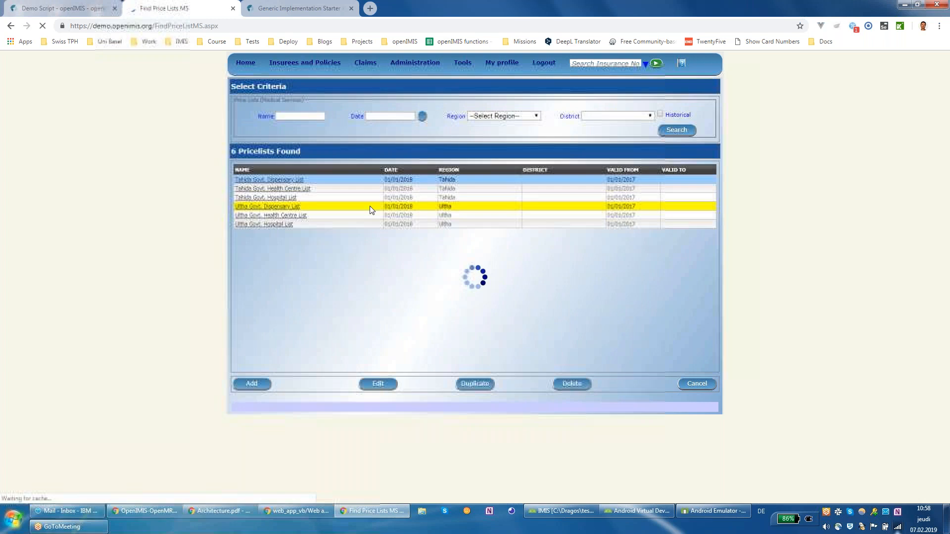
pyautogui.click(297, 180)
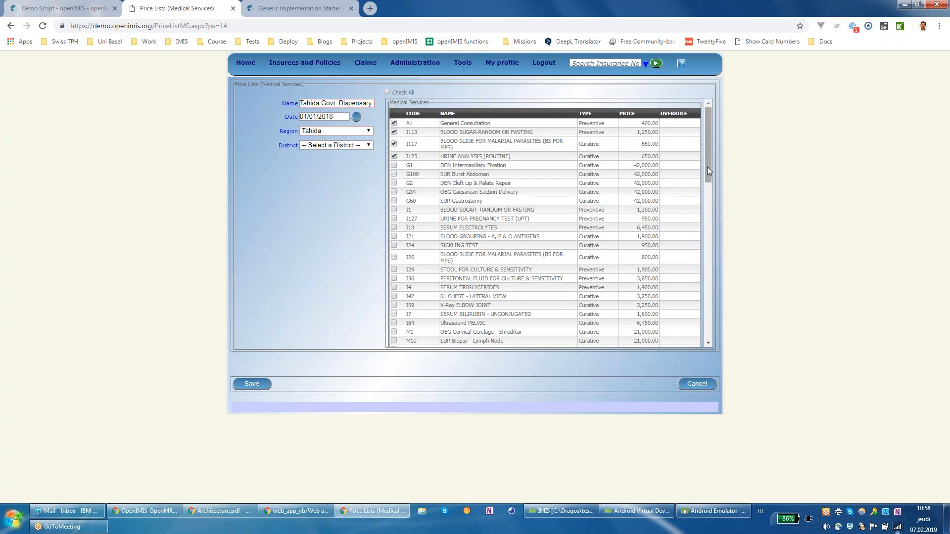
pyautogui.moveTo(710, 169); pyautogui.dragTo(709, 169)
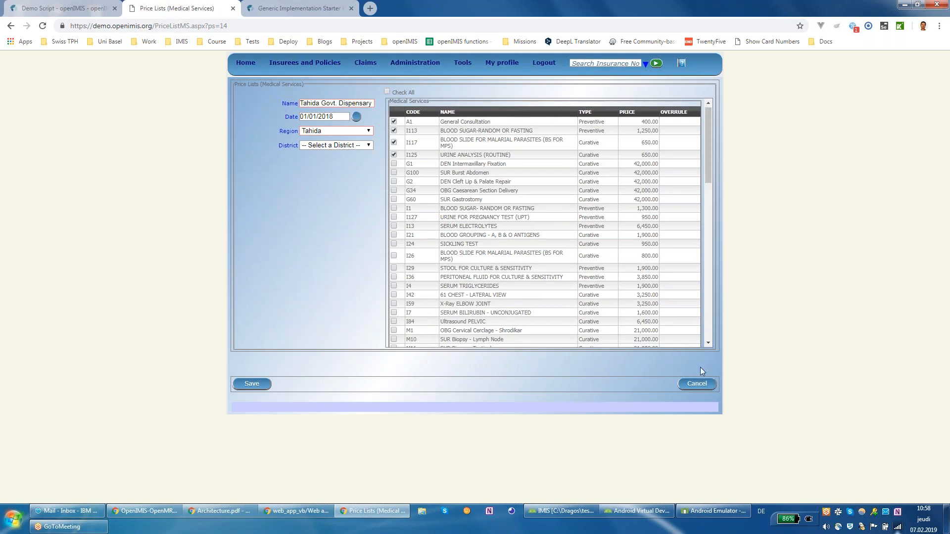
pyautogui.moveTo(702, 184); pyautogui.dragTo(699, 359)
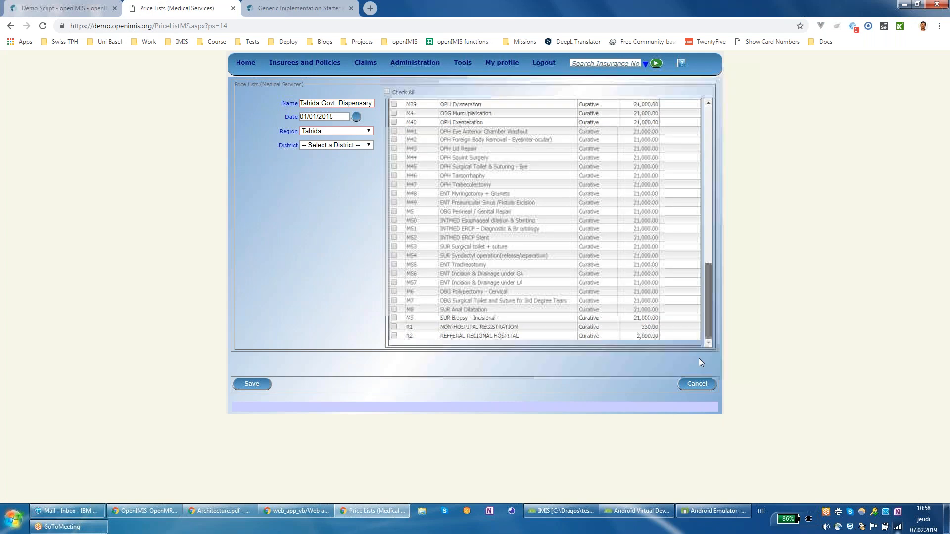
pyautogui.click(705, 388)
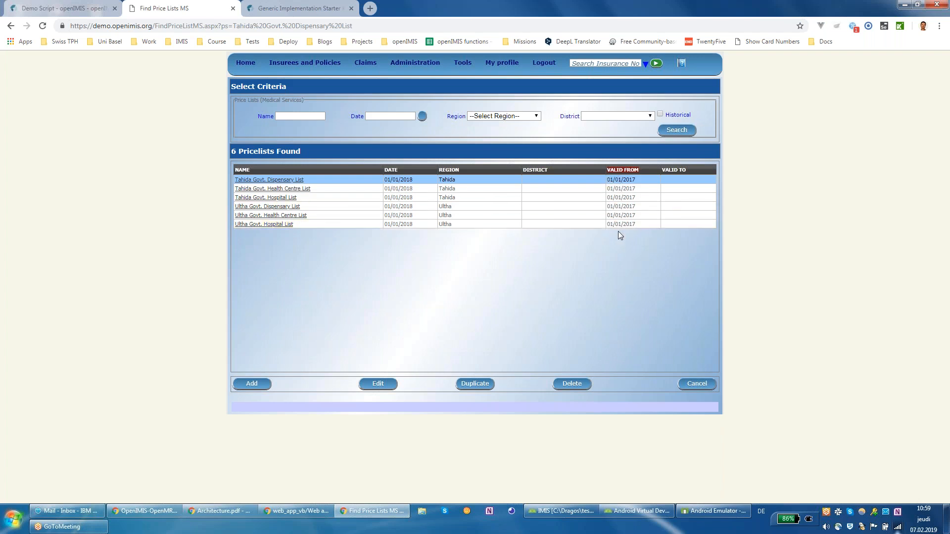
pyautogui.moveTo(365, 65)
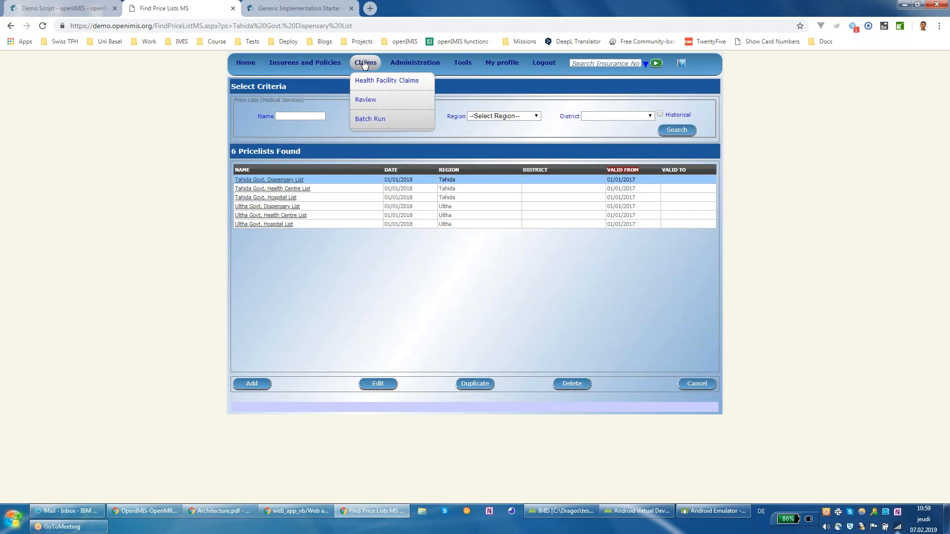
pyautogui.moveTo(415, 65)
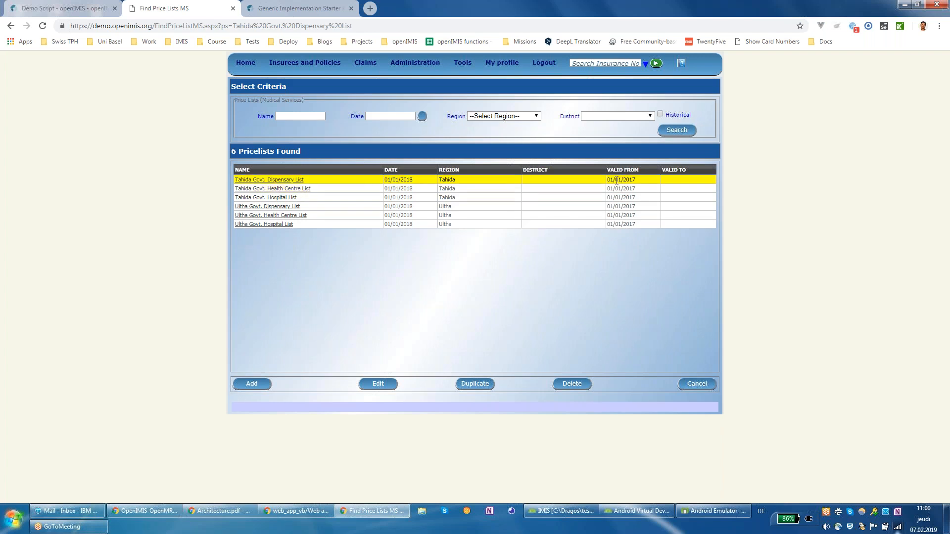
pyautogui.moveTo(610, 179)
pyautogui.mouseDown()
pyautogui.moveTo(646, 189)
pyautogui.moveTo(637, 226)
pyautogui.mouseUp()
pyautogui.click(636, 236)
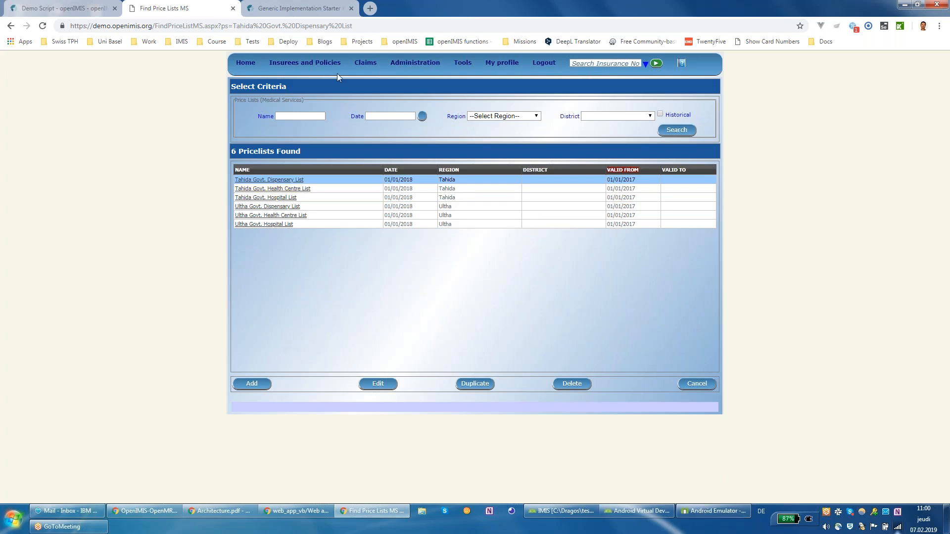
pyautogui.hotkey('ctrl', 'Tab')
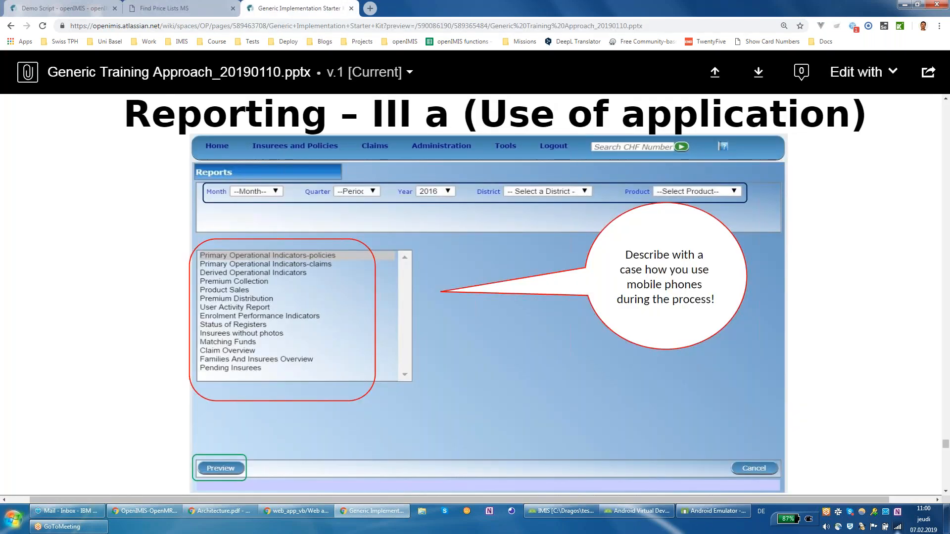
# Step: Scroll to the age-group utilisation chart slide, then return to the medical services price lists
pyautogui.scroll(-10, 470, 319)
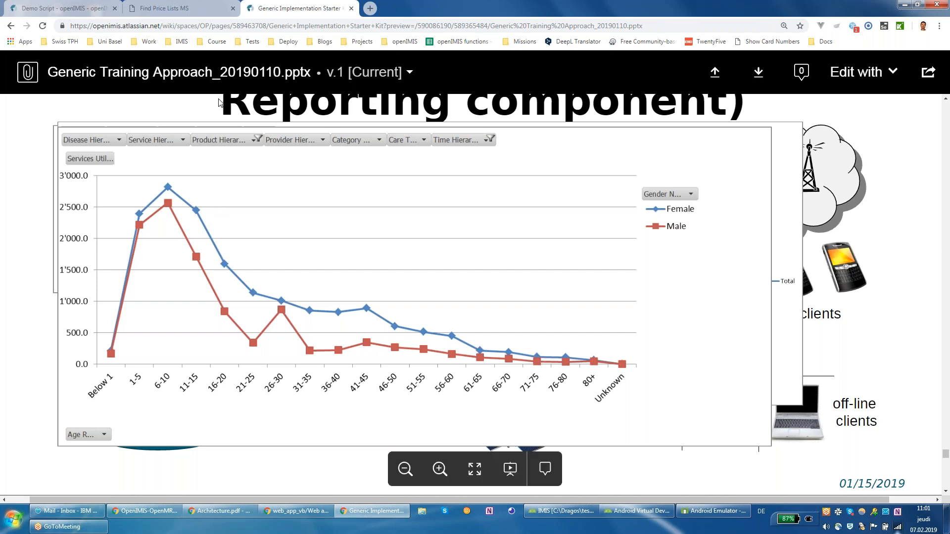
pyautogui.click(216, 11)
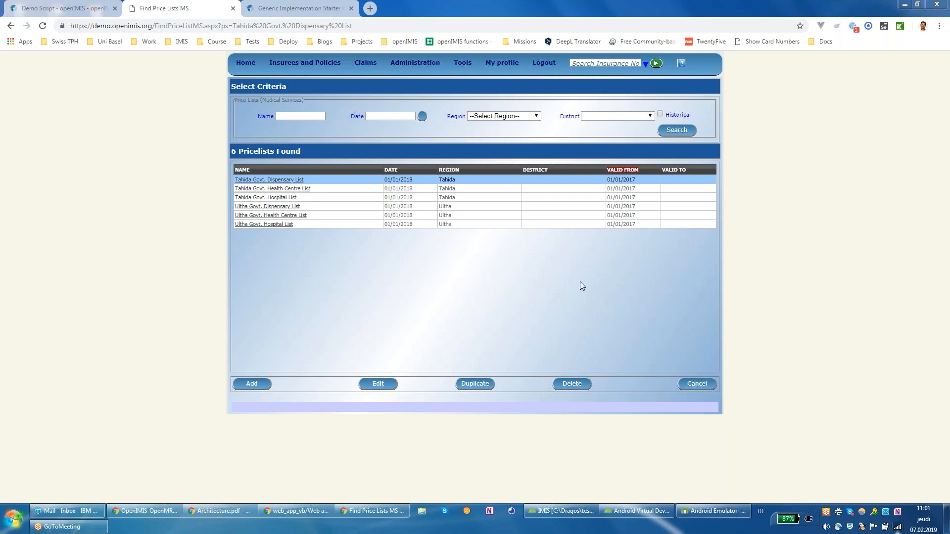
# Step: Bring up the Administration > Price Lists submenu over the six Tahida and Ultha lists
pyautogui.moveTo(369, 66)
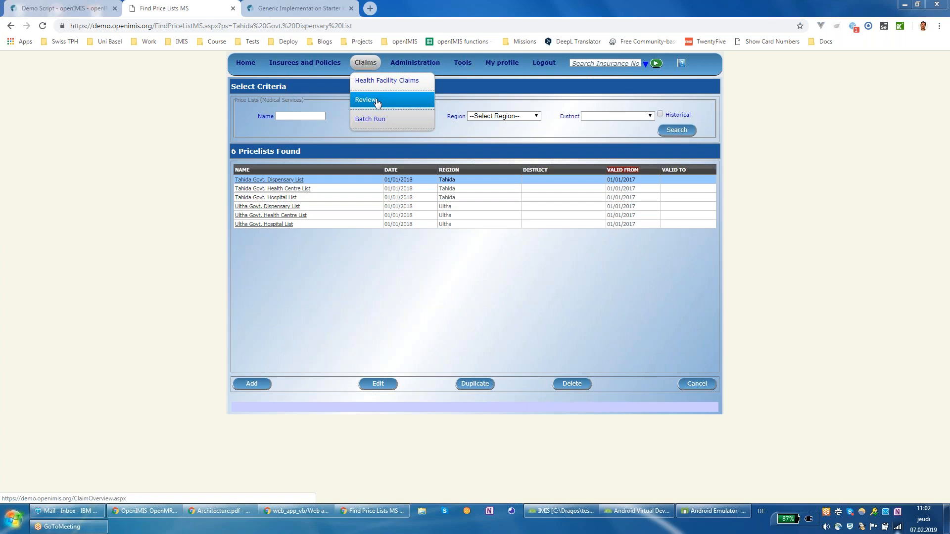
pyautogui.moveTo(415, 63)
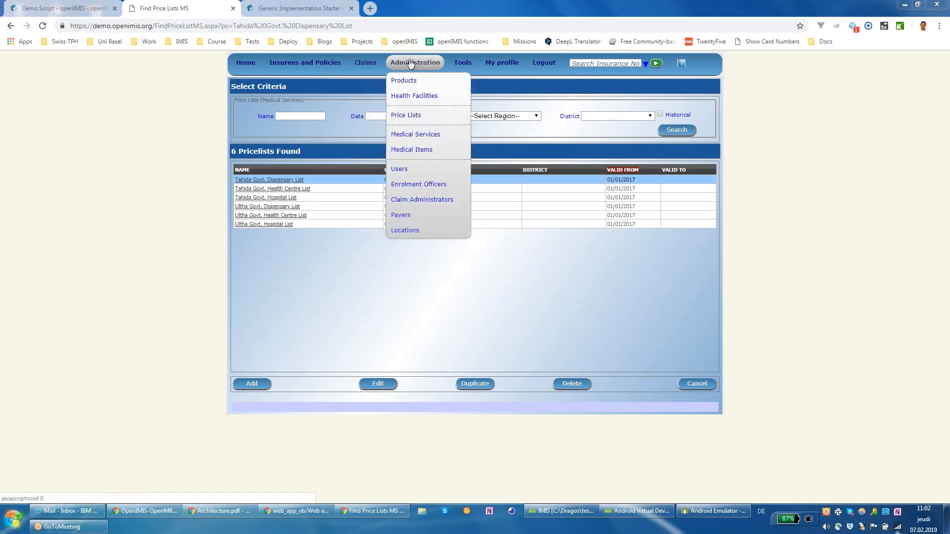
pyautogui.moveTo(412, 116)
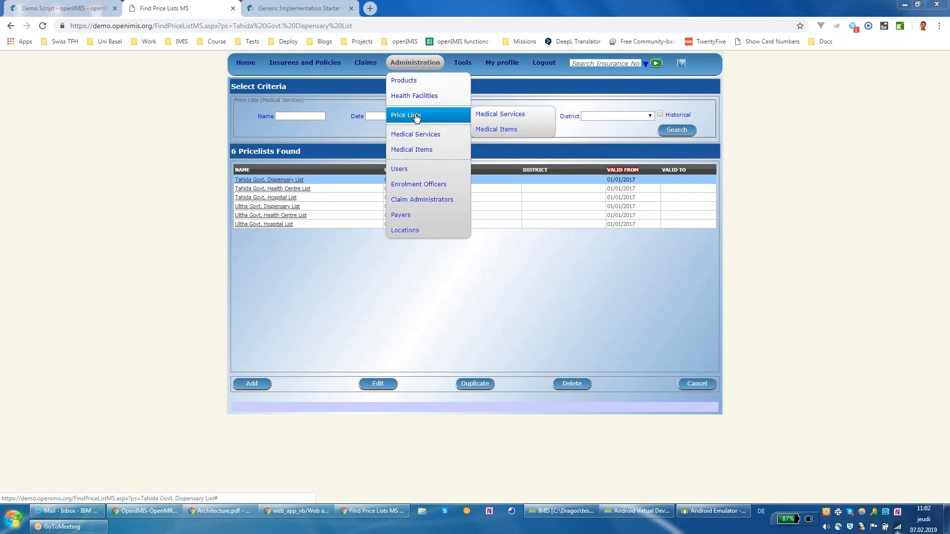
# Step: Open Medical Items and view item 0001, acetylsalicylic acid 300mg tablets
pyautogui.click(421, 151)
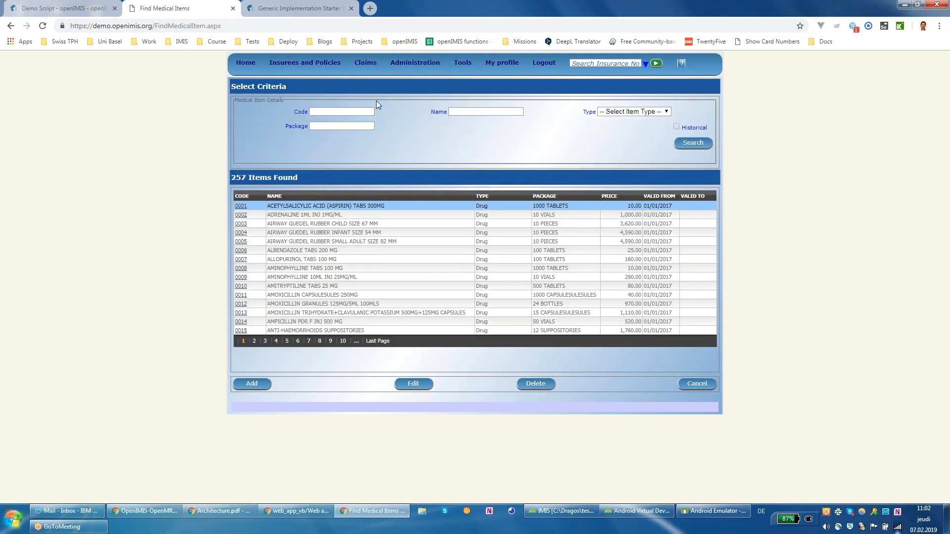
pyautogui.click(245, 207)
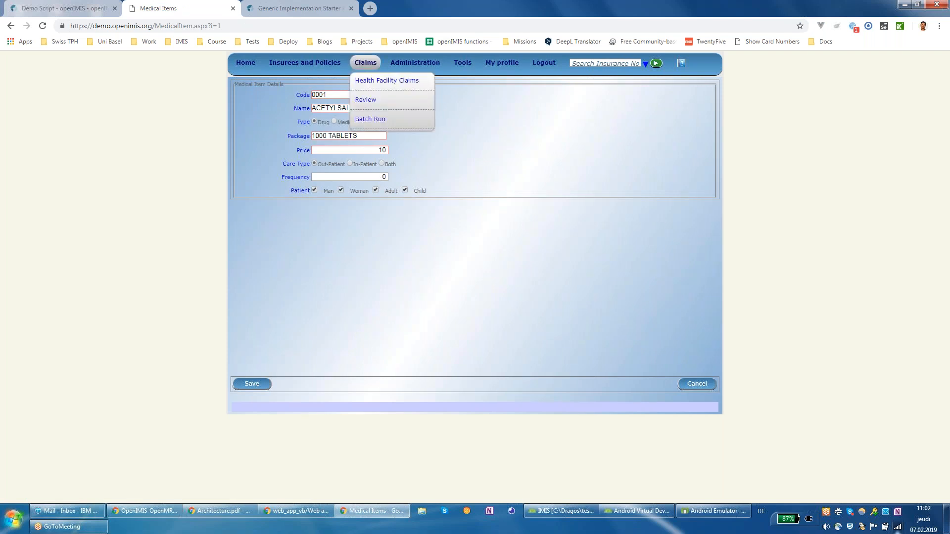
pyautogui.doubleClick(384, 177)
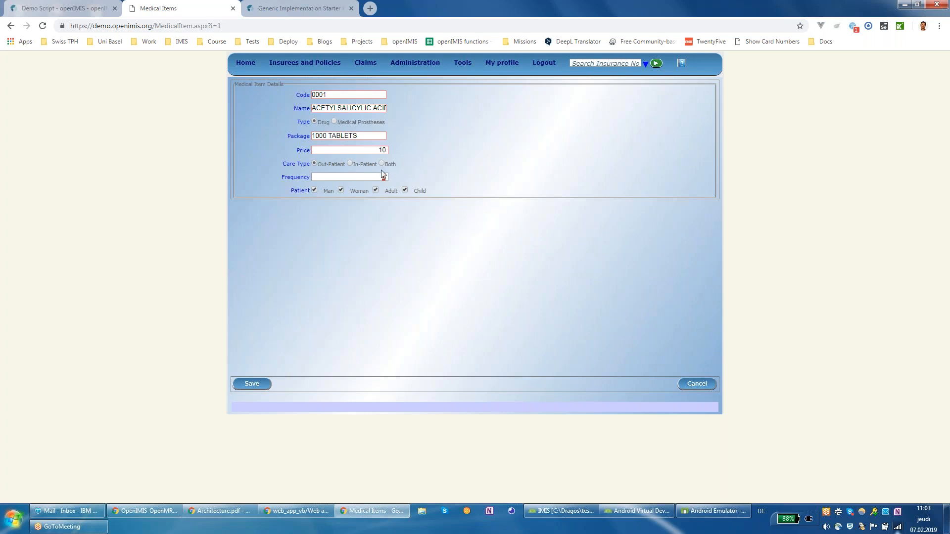
pyautogui.moveTo(376, 68)
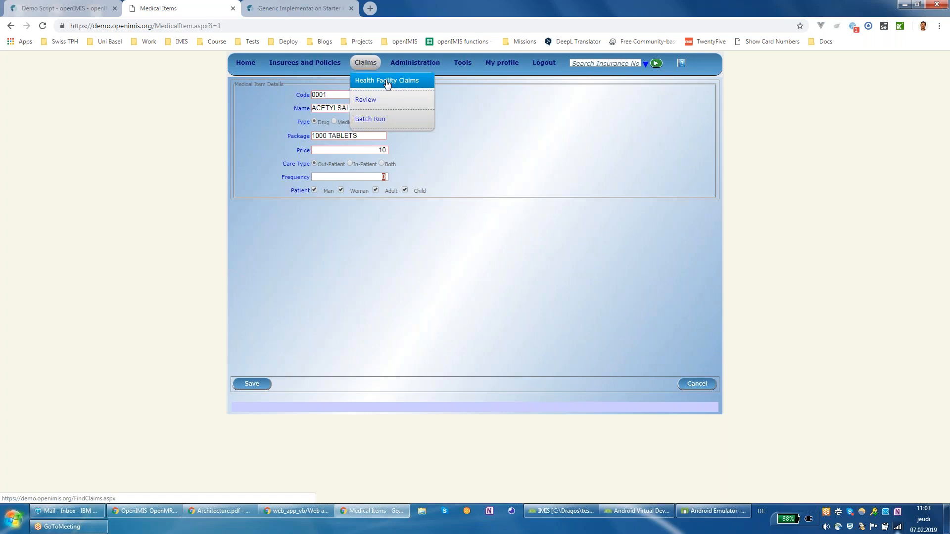
pyautogui.moveTo(414, 63)
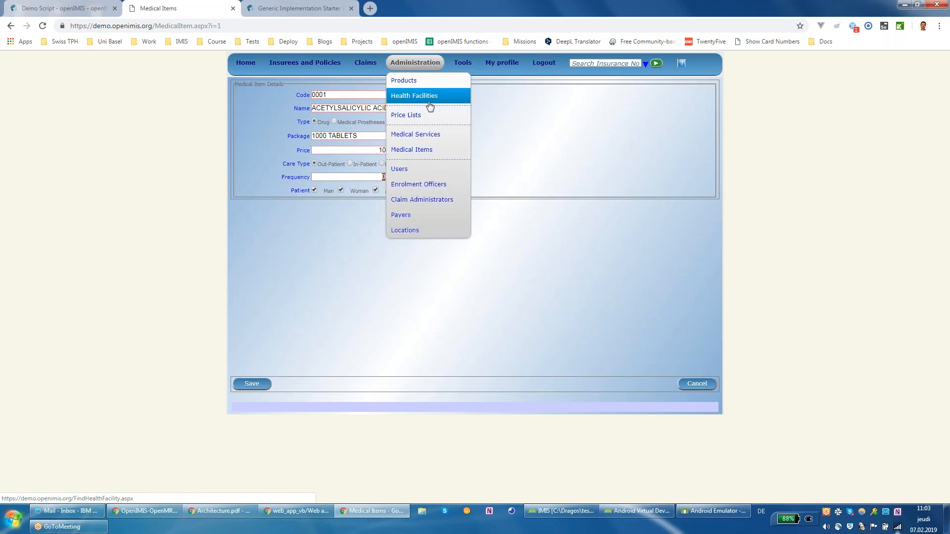
pyautogui.moveTo(427, 122)
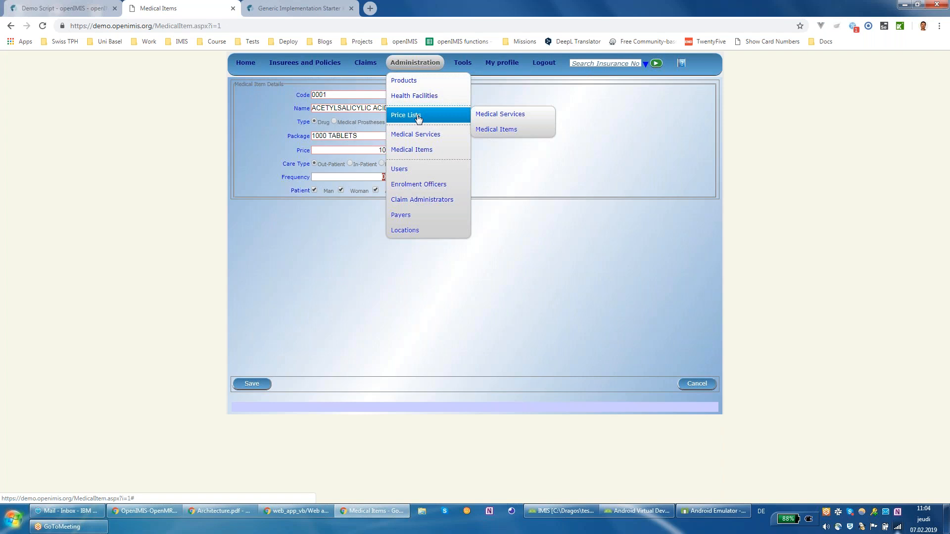
pyautogui.moveTo(374, 68)
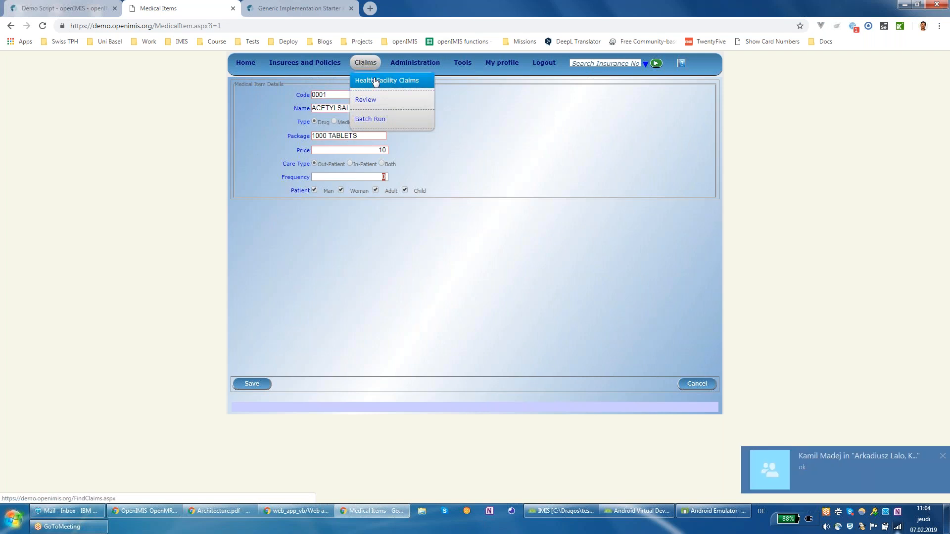
# Step: Open Health Facility Claims, then Claims > Review for the Claim Overview with status Checked
pyautogui.click(375, 82)
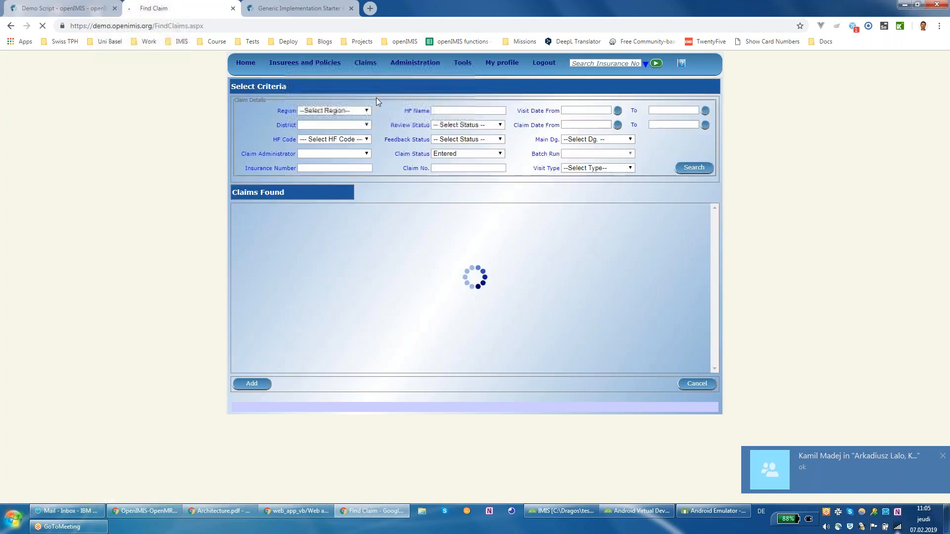
pyautogui.moveTo(366, 63)
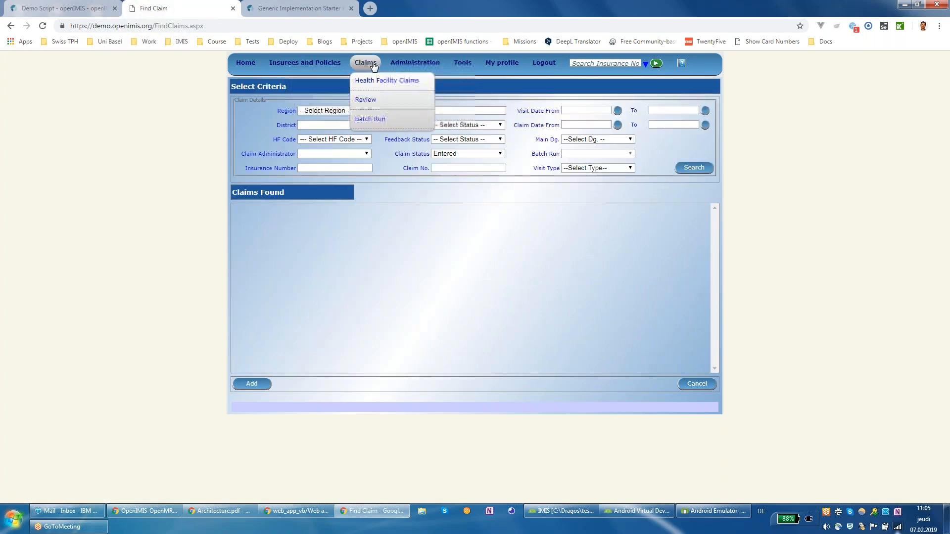
pyautogui.click(375, 105)
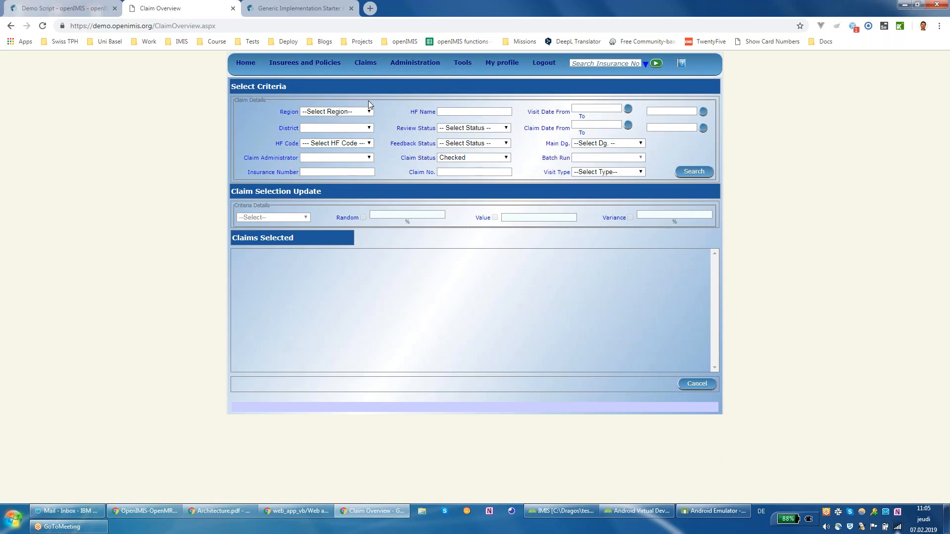
pyautogui.moveTo(365, 73)
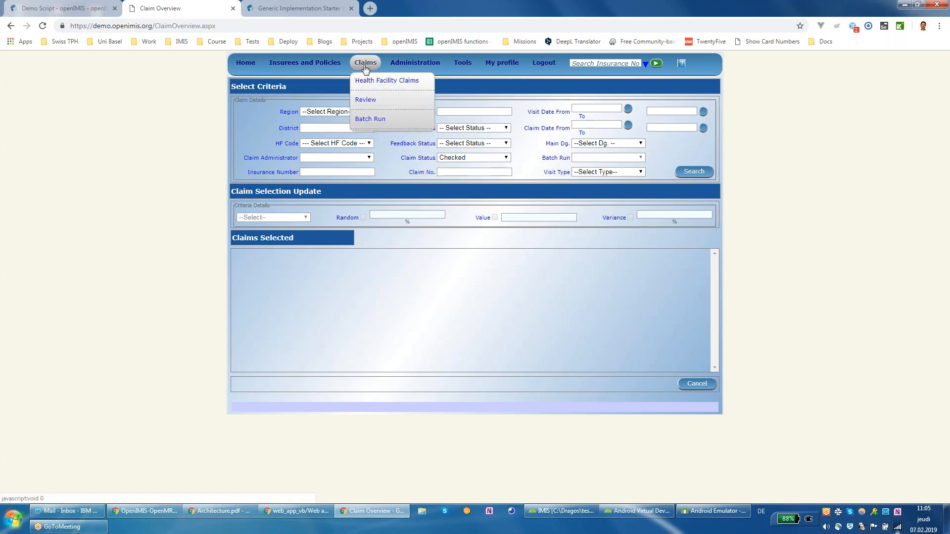
pyautogui.click(386, 101)
pyautogui.click(369, 99)
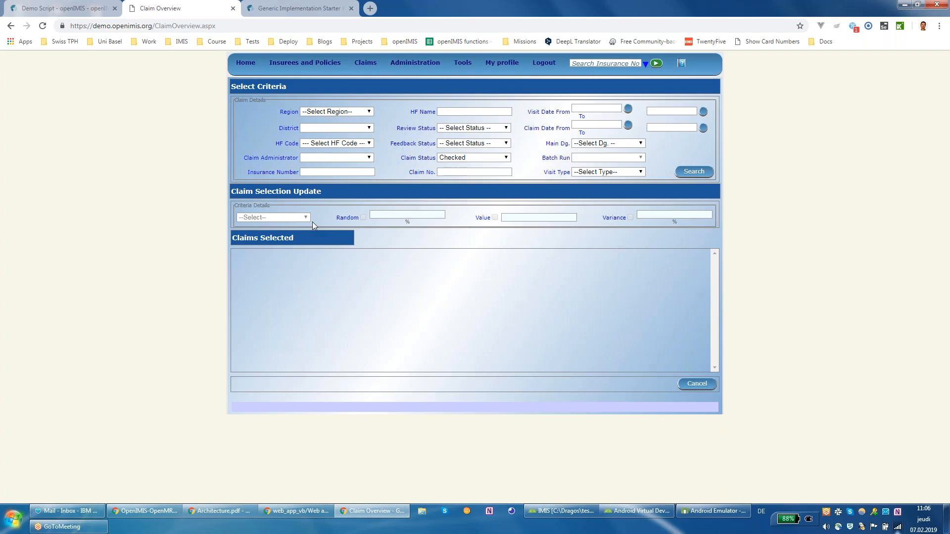
pyautogui.moveTo(366, 63)
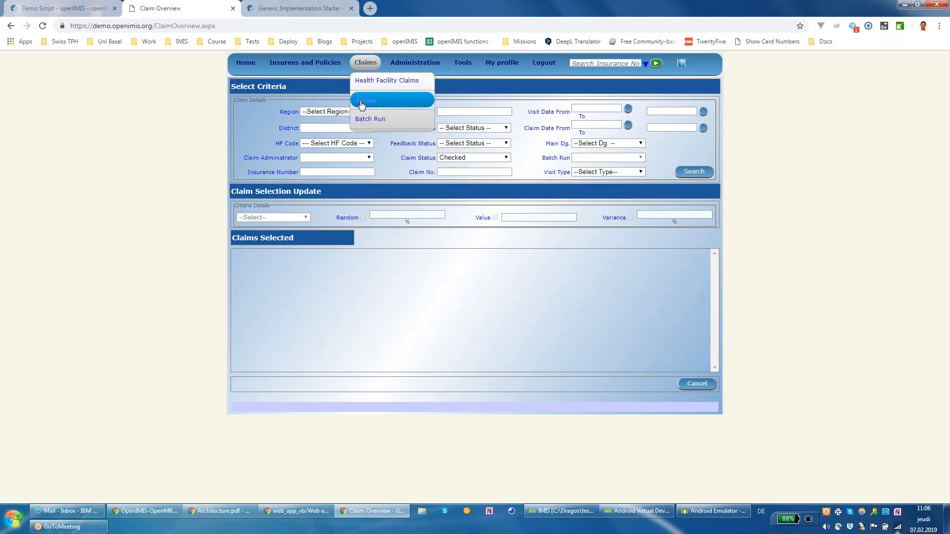